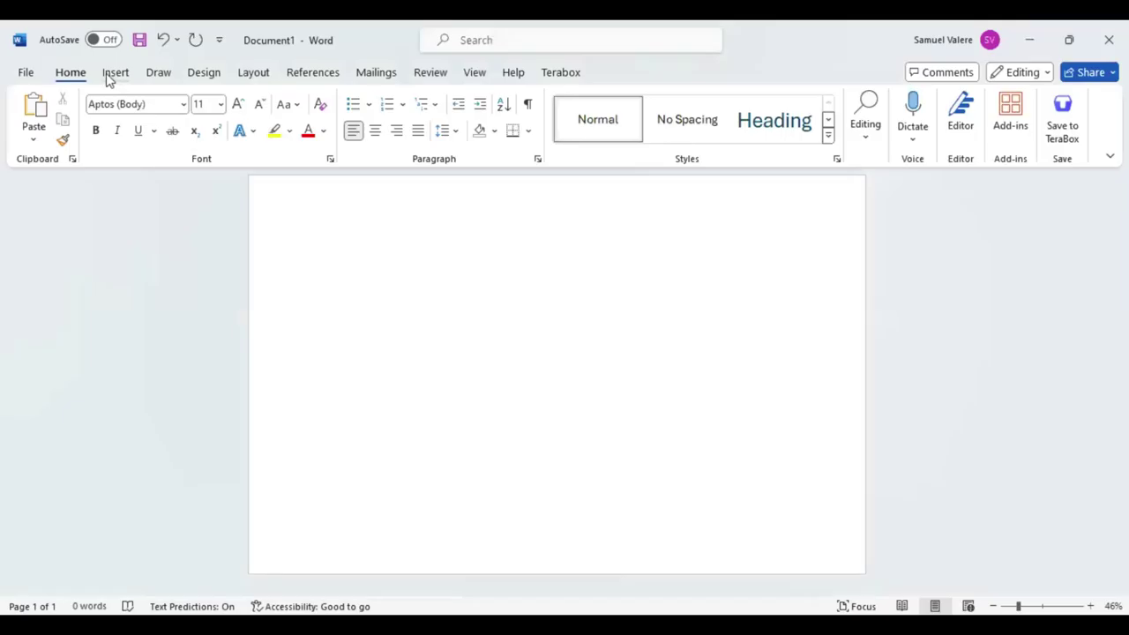
# Draw an isosceles triangle near the page top and rotate it to point downward.
pyautogui.click(127, 76)
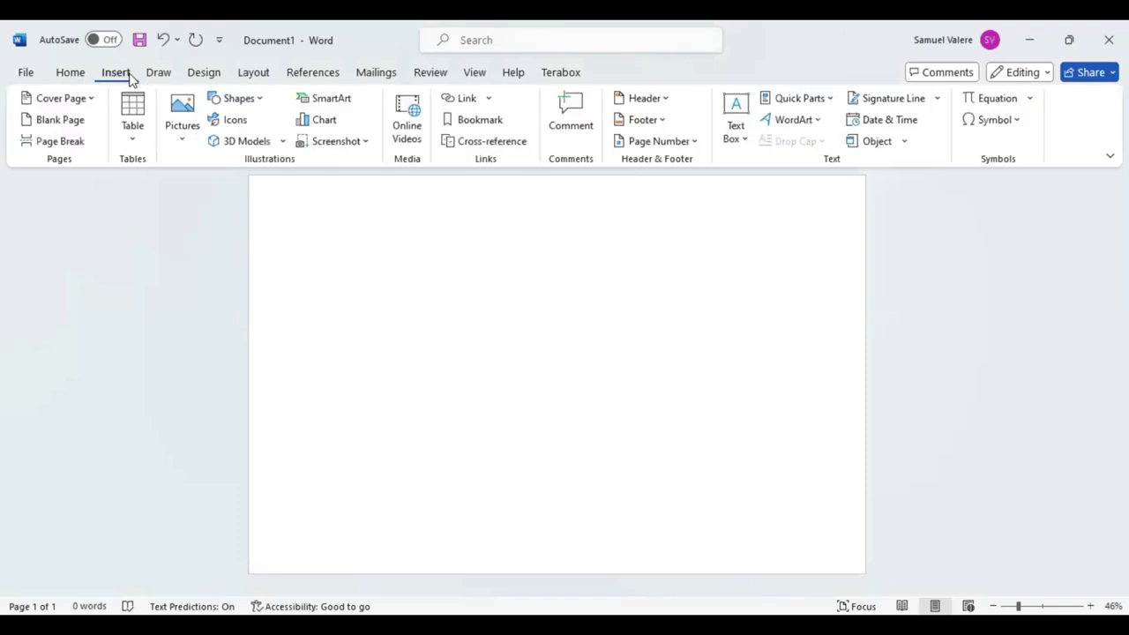
pyautogui.click(258, 100)
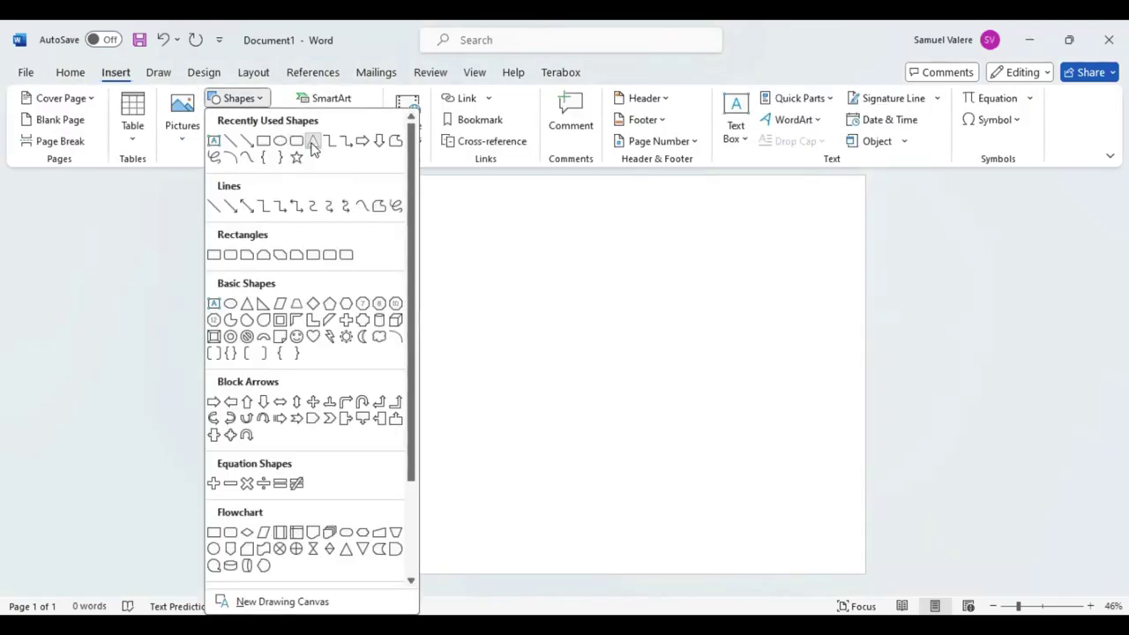
pyautogui.moveTo(373, 215); pyautogui.dragTo(675, 292)
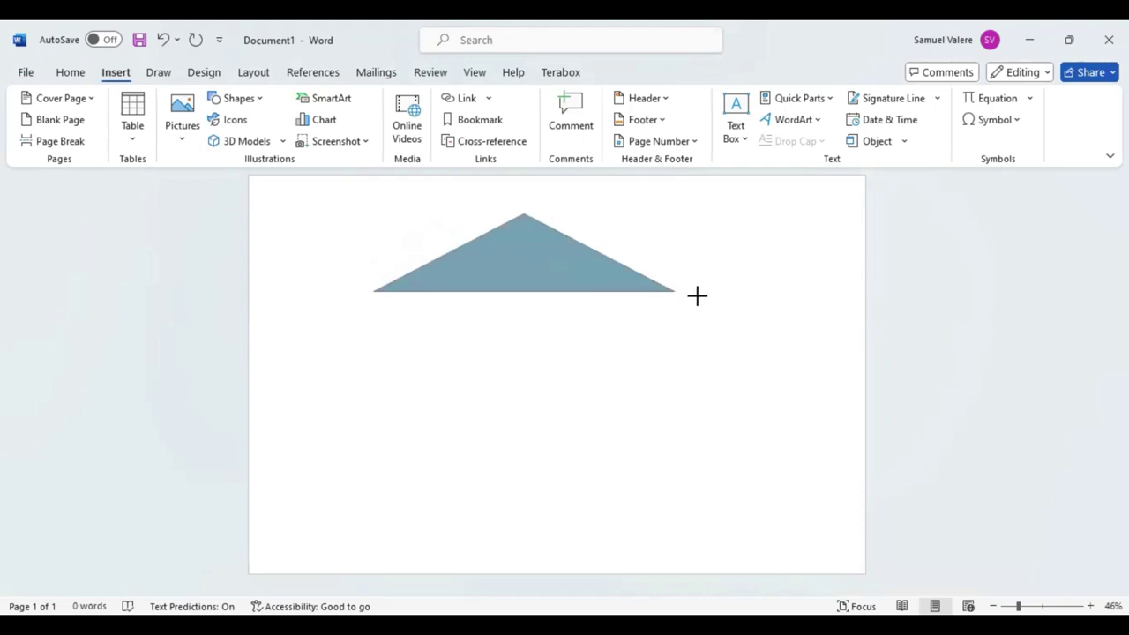
pyautogui.click(540, 279)
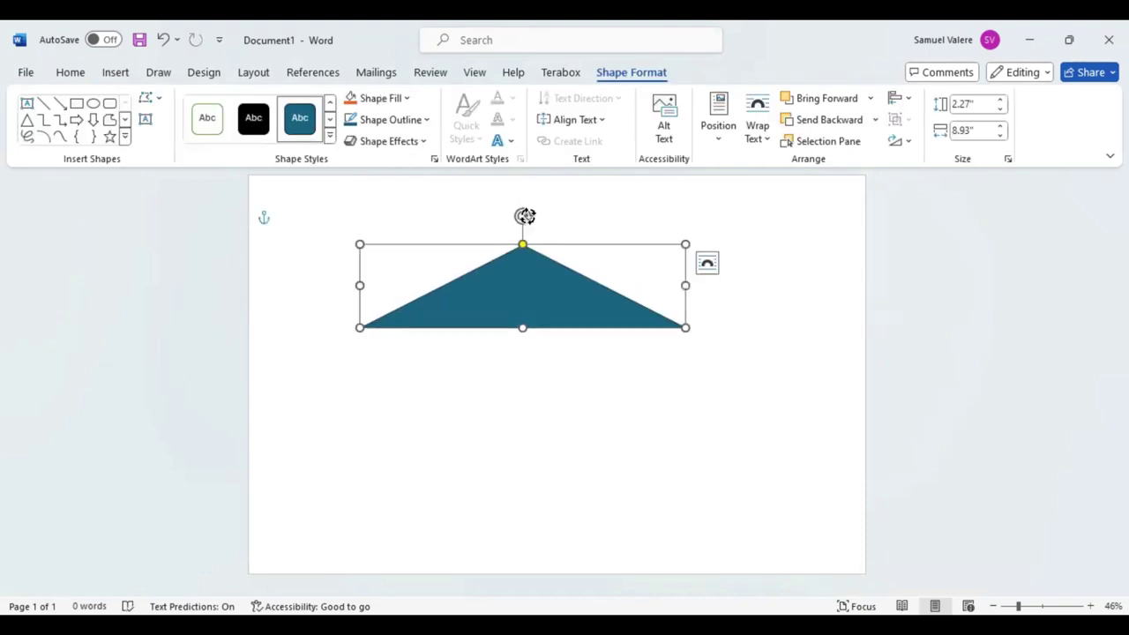
pyautogui.moveTo(525, 214)
pyautogui.mouseDown()
pyautogui.moveTo(635, 355)
pyautogui.moveTo(521, 326)
pyautogui.moveTo(559, 211)
pyautogui.mouseUp()
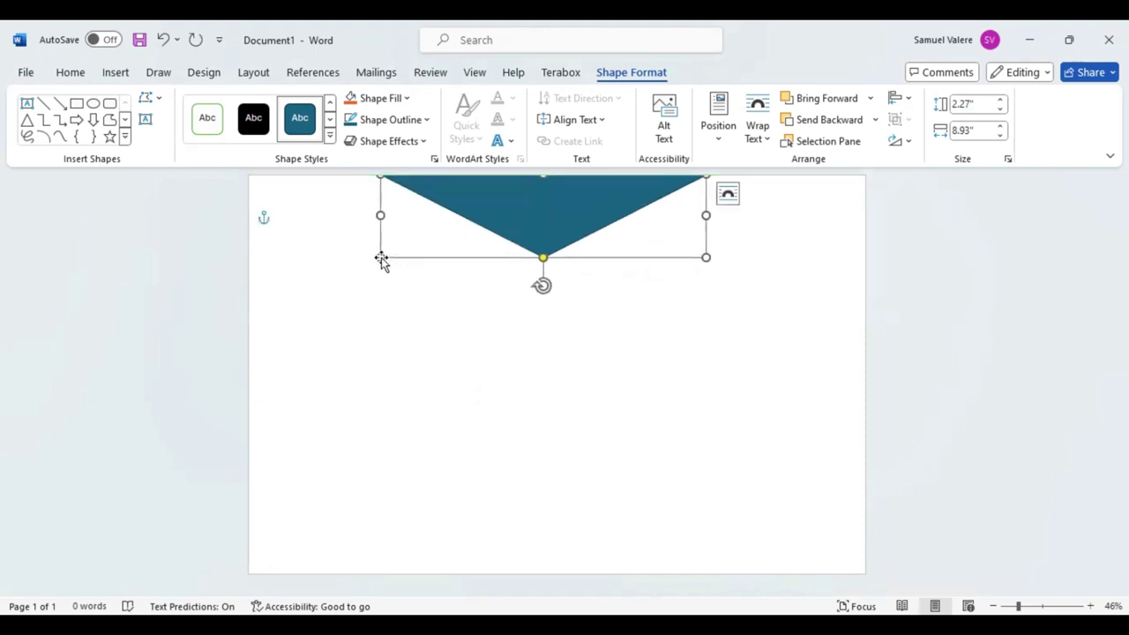
# Stretch the triangle to about 4.41 by 21.21 inches and centre it across the page top.
pyautogui.moveTo(375, 263); pyautogui.dragTo(187, 277)
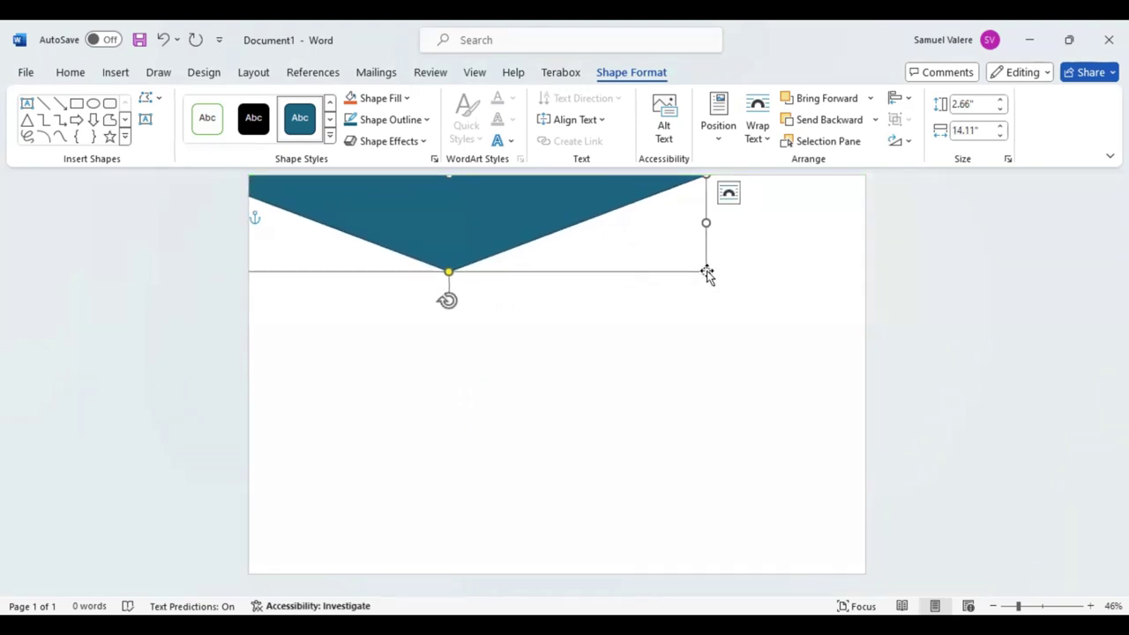
pyautogui.moveTo(706, 273)
pyautogui.mouseDown()
pyautogui.moveTo(926, 317)
pyautogui.moveTo(962, 343)
pyautogui.mouseUp()
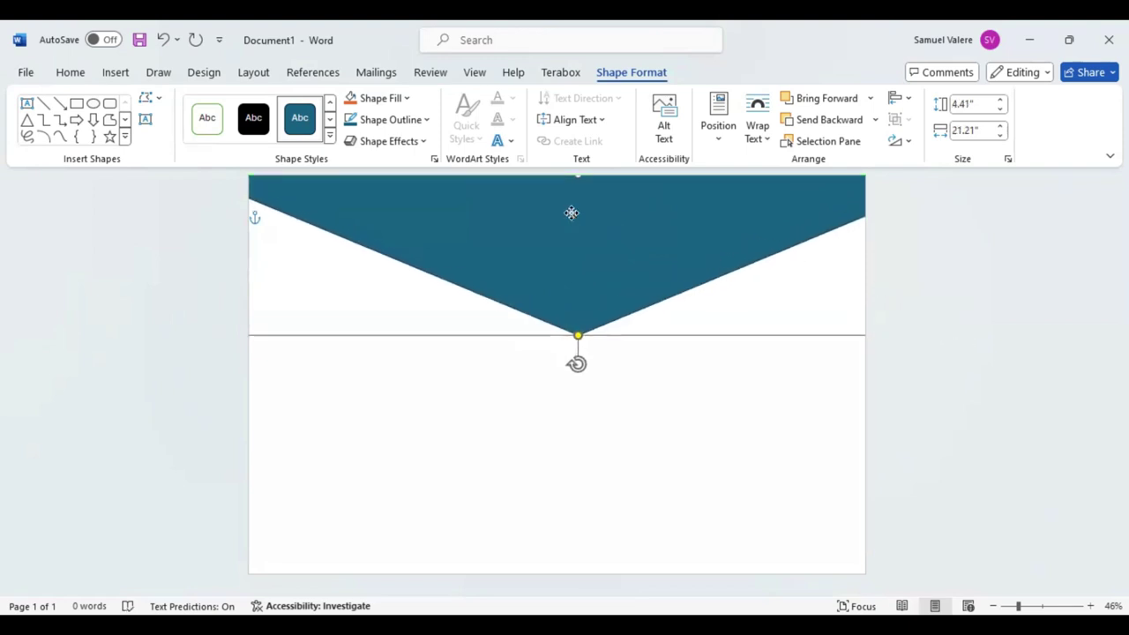
pyautogui.moveTo(572, 212)
pyautogui.mouseDown()
pyautogui.moveTo(525, 209)
pyautogui.moveTo(555, 180)
pyautogui.mouseUp()
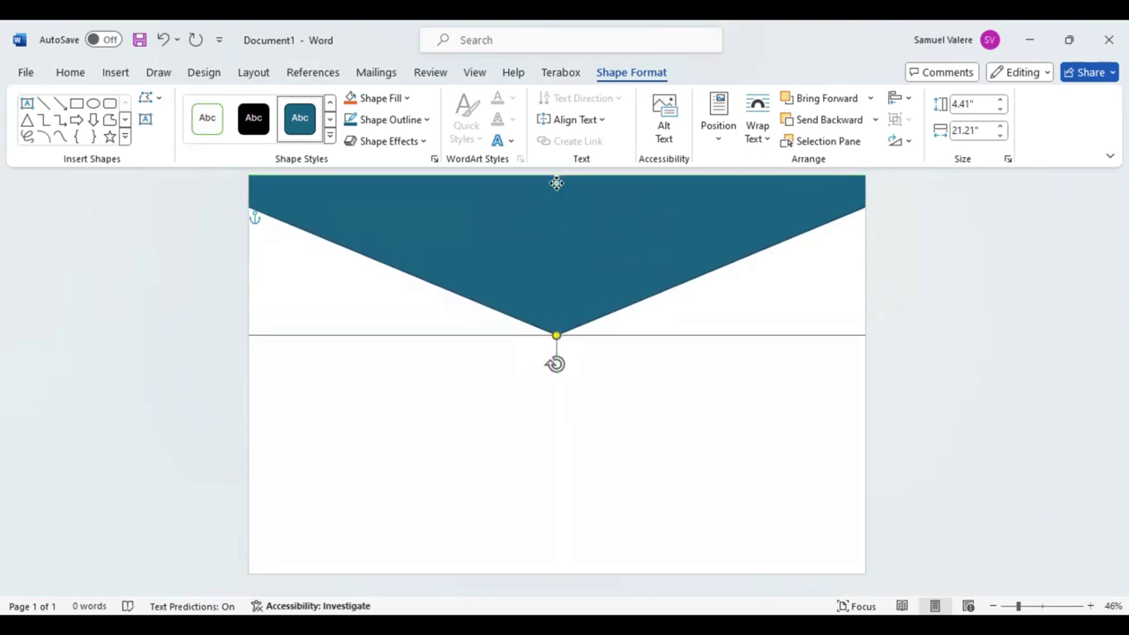
pyautogui.press('Escape')
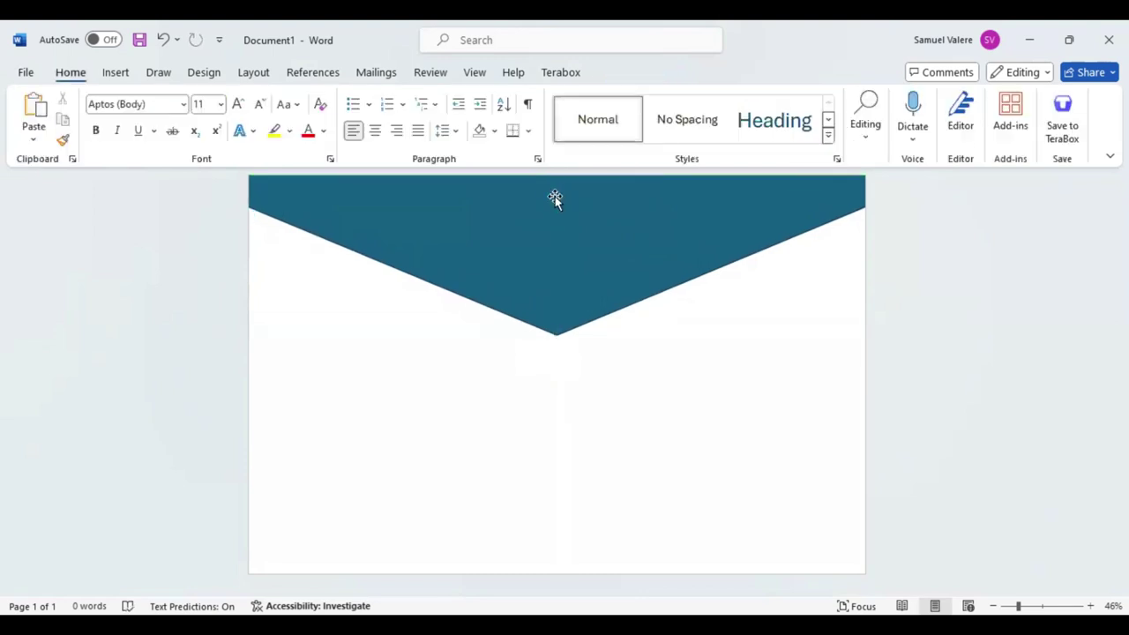
# Remove the teal chevron's outline, shorten it to 3.89 inches and set it flush at the page top.
pyautogui.click(555, 181)
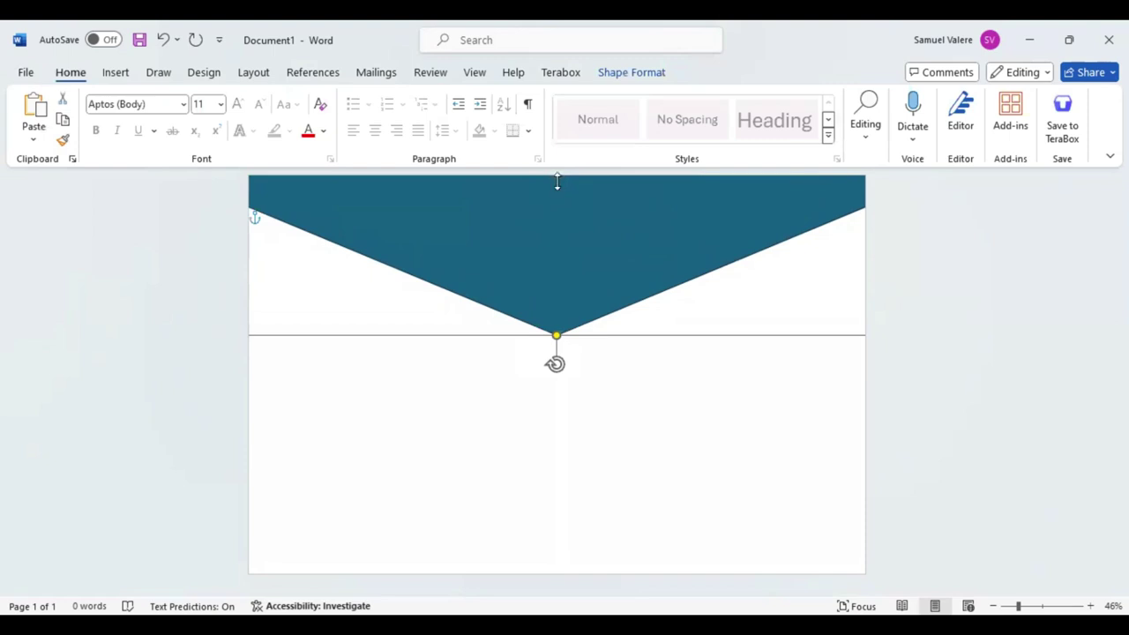
pyautogui.moveTo(557, 181); pyautogui.dragTo(557, 195)
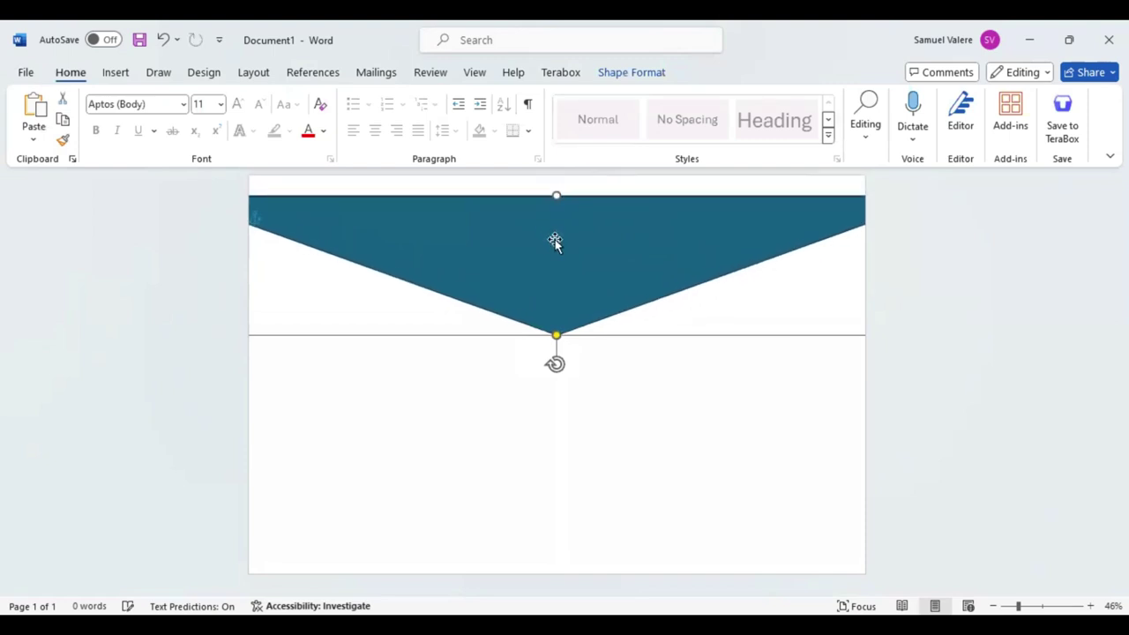
pyautogui.moveTo(555, 240); pyautogui.dragTo(512, 184)
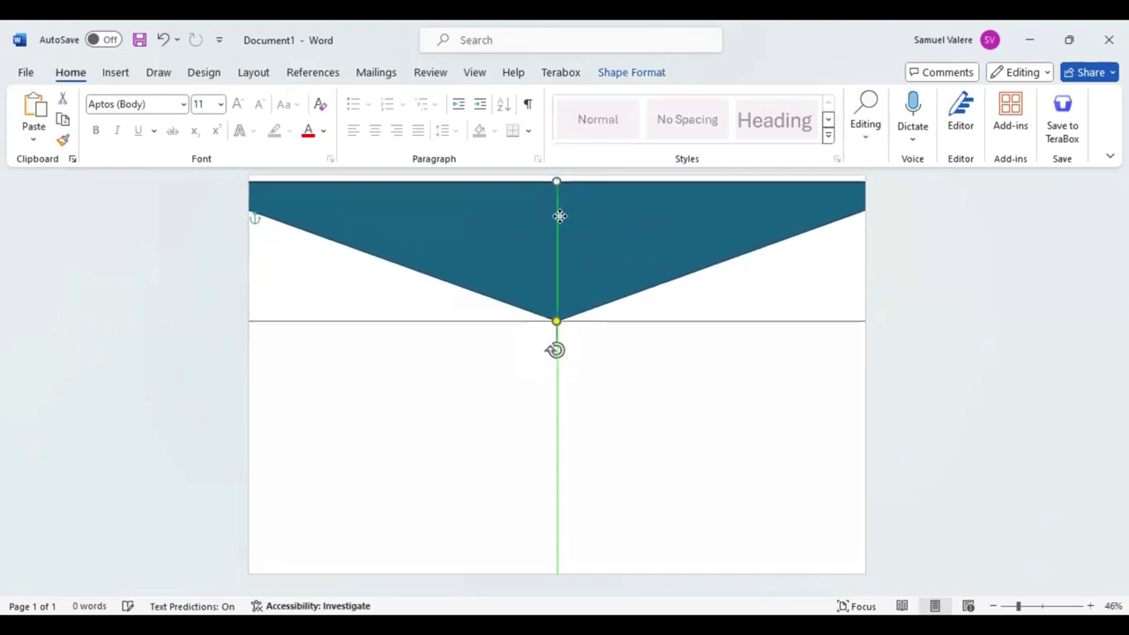
pyautogui.click(632, 75)
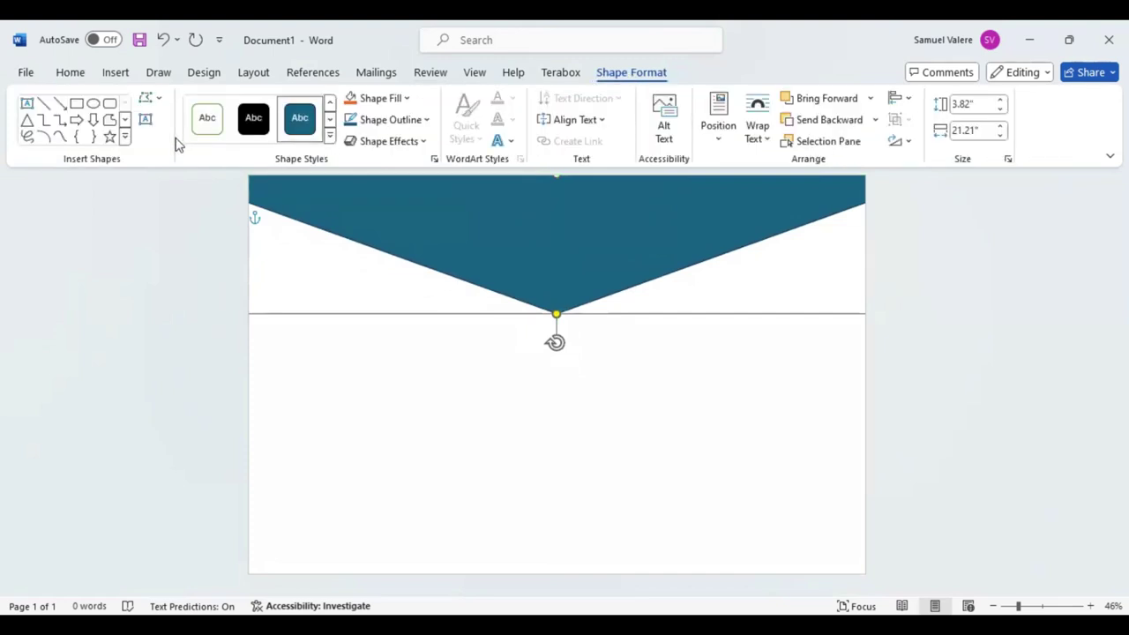
pyautogui.click(427, 120)
pyautogui.click(359, 343)
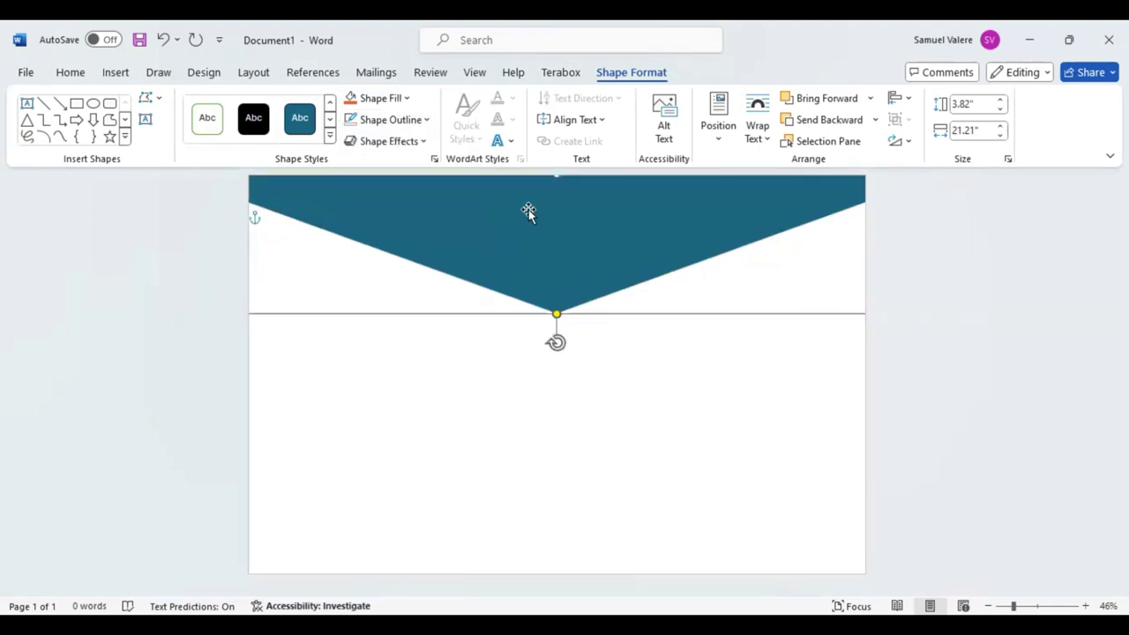
pyautogui.moveTo(556, 184); pyautogui.dragTo(557, 196)
pyautogui.moveTo(538, 247); pyautogui.dragTo(538, 222)
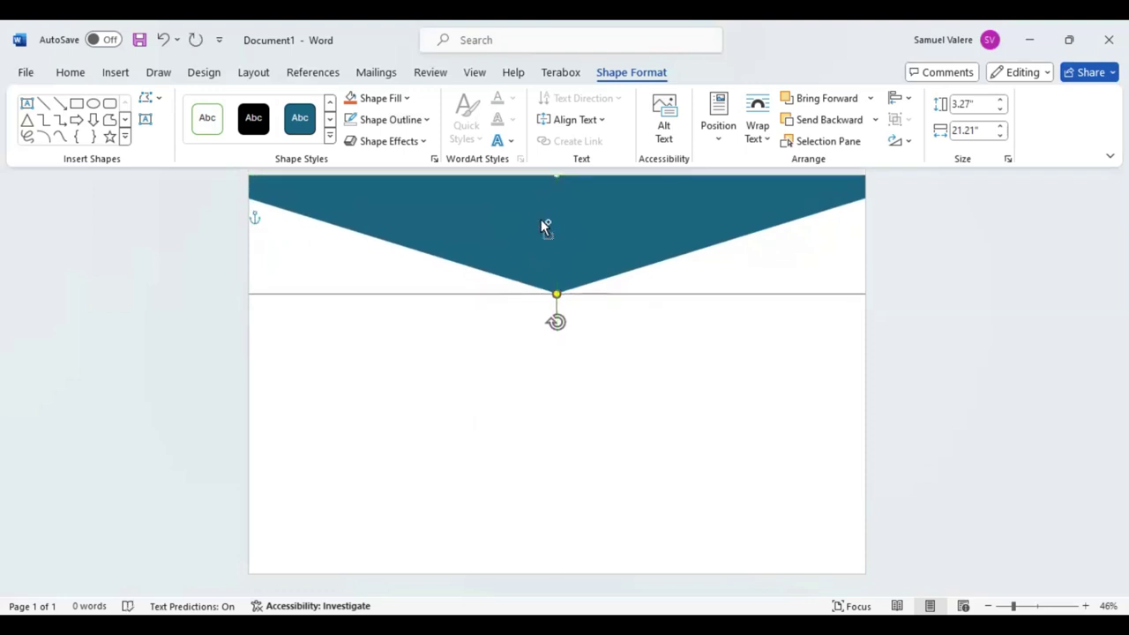
# Duplicate the chevron, fill the top one dark navy, and offset the teal copy beneath it.
pyautogui.moveTo(545, 227); pyautogui.dragTo(546, 367)
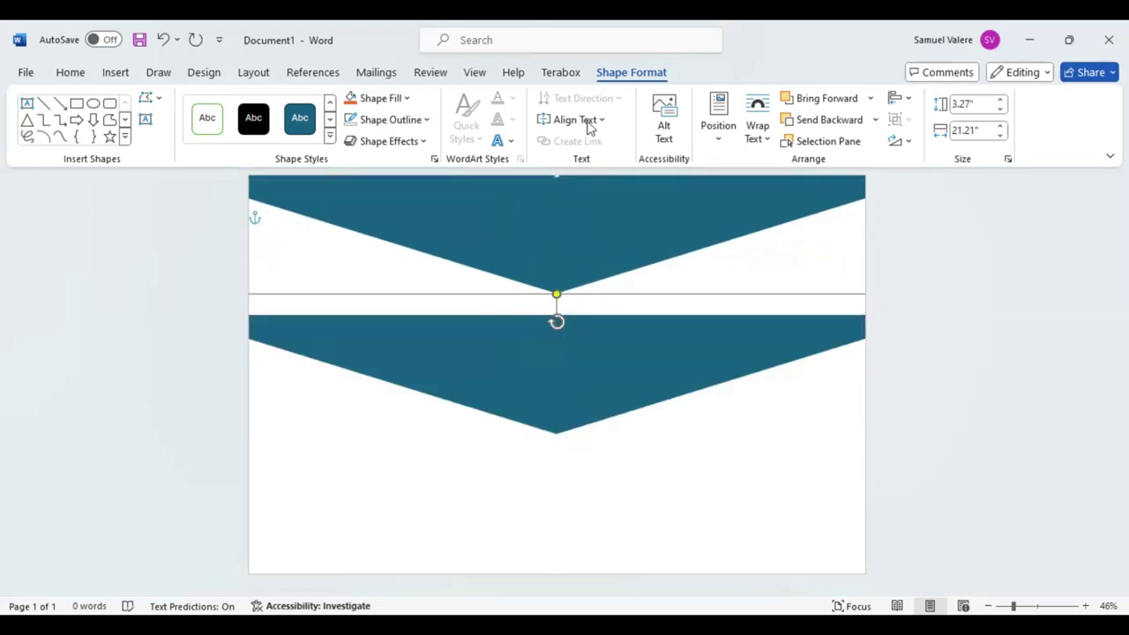
pyautogui.click(466, 290)
pyautogui.moveTo(486, 353); pyautogui.dragTo(484, 201)
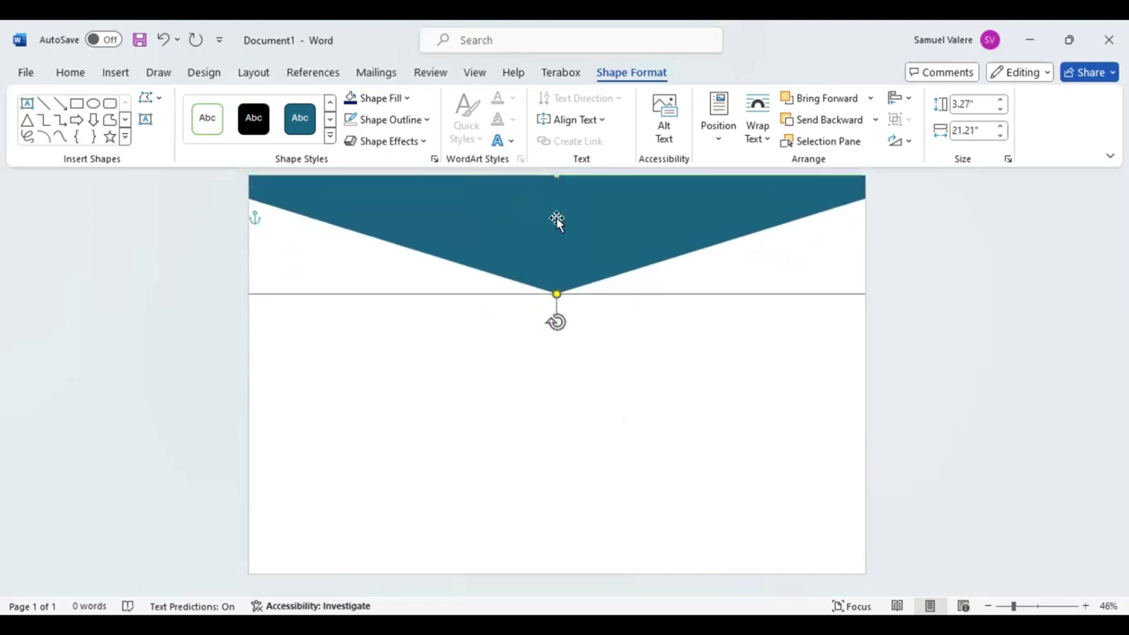
pyautogui.moveTo(556, 221); pyautogui.dragTo(557, 244)
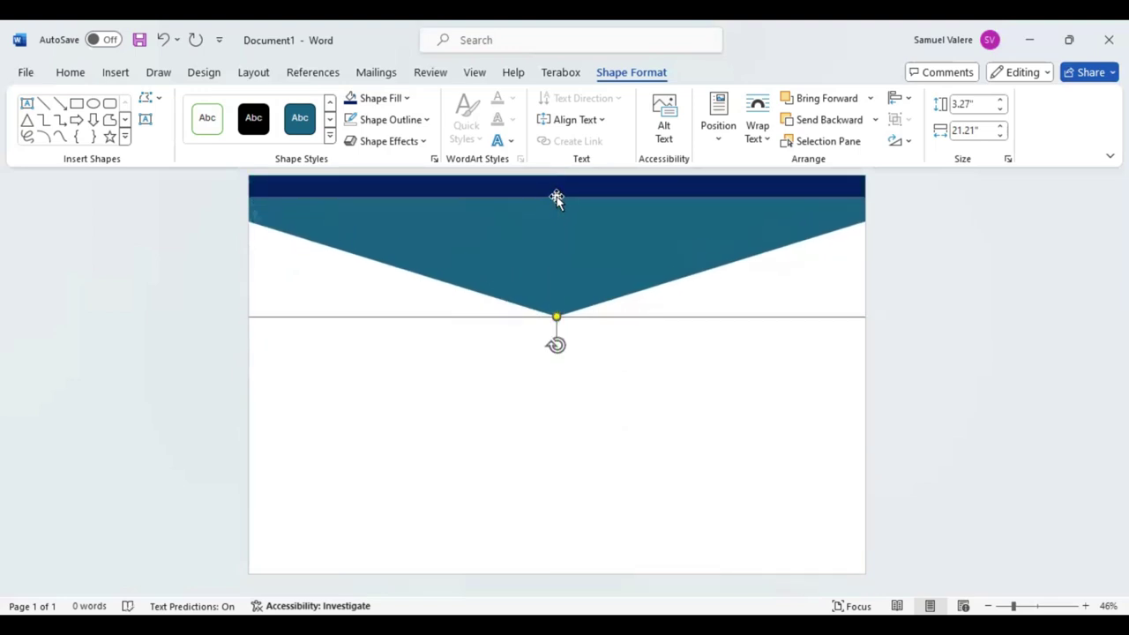
pyautogui.moveTo(555, 190); pyautogui.dragTo(556, 158)
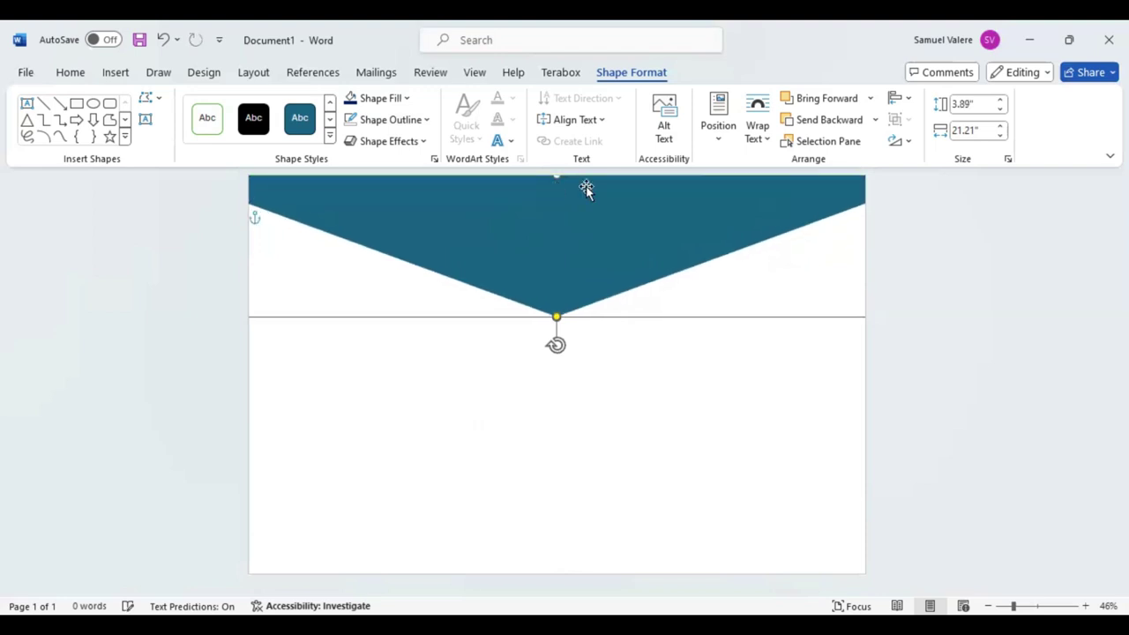
# Fill the lower chevron gold and send it behind the navy chevron.
pyautogui.click(407, 98)
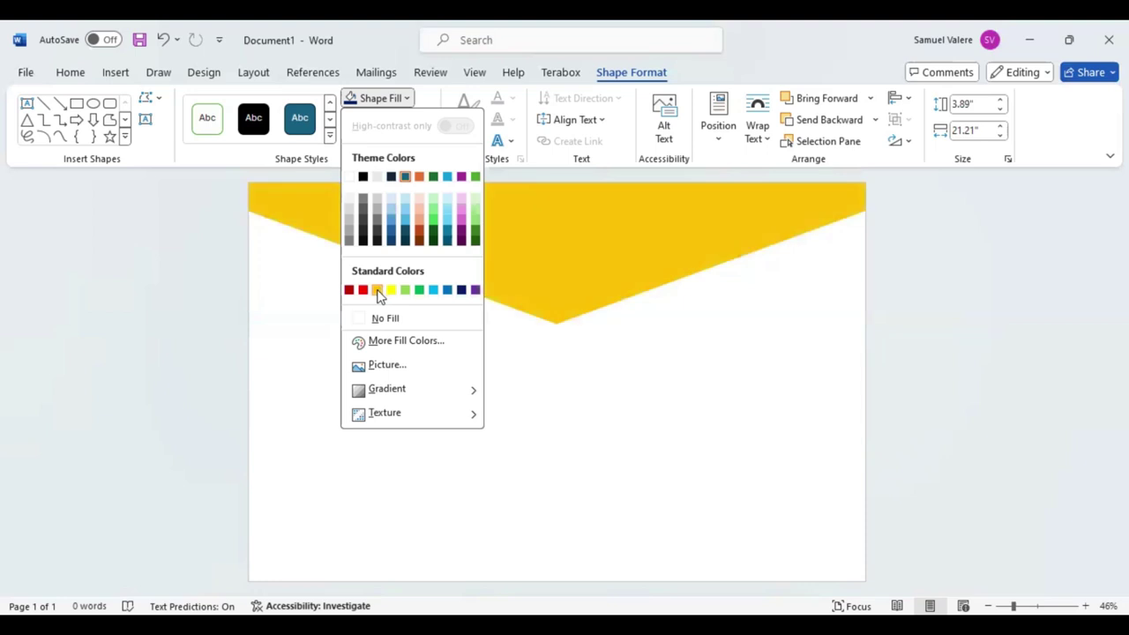
pyautogui.click(820, 124)
pyautogui.click(820, 123)
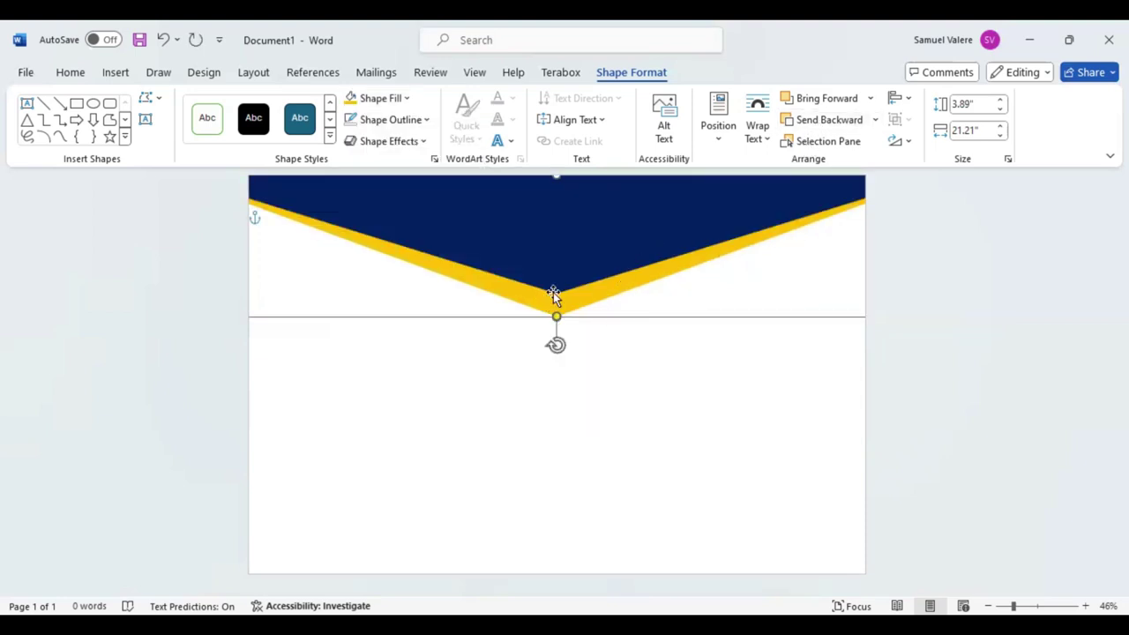
# Adjust the navy chevron's position and height so a thin gold edge shows, settled with undo and redo.
pyautogui.moveTo(576, 300); pyautogui.dragTo(581, 303)
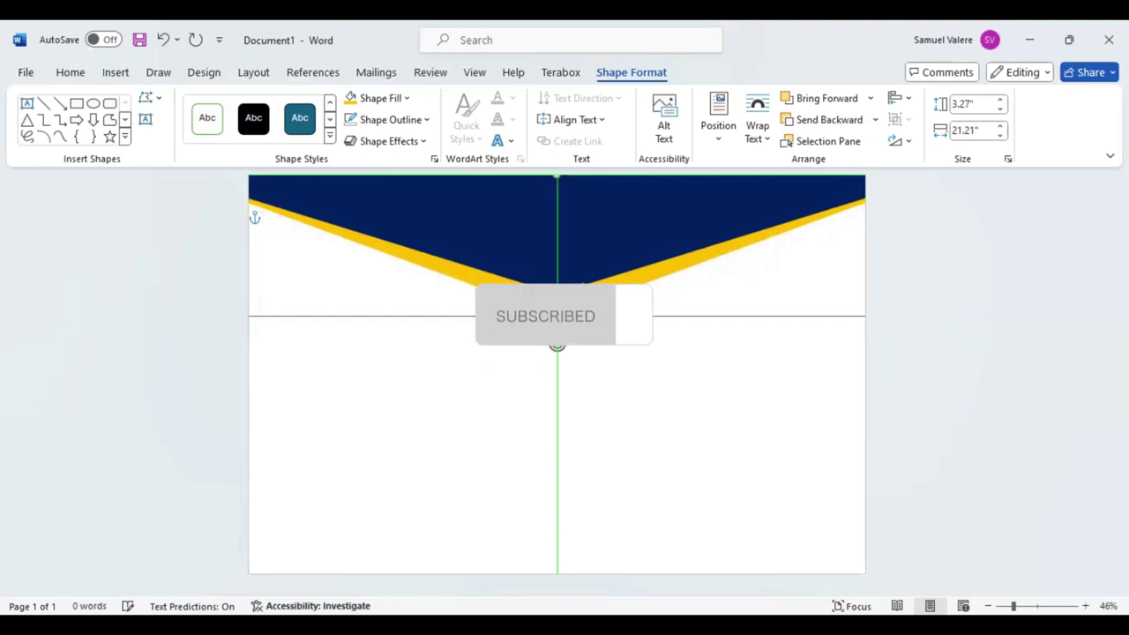
pyautogui.moveTo(583, 297); pyautogui.dragTo(569, 265)
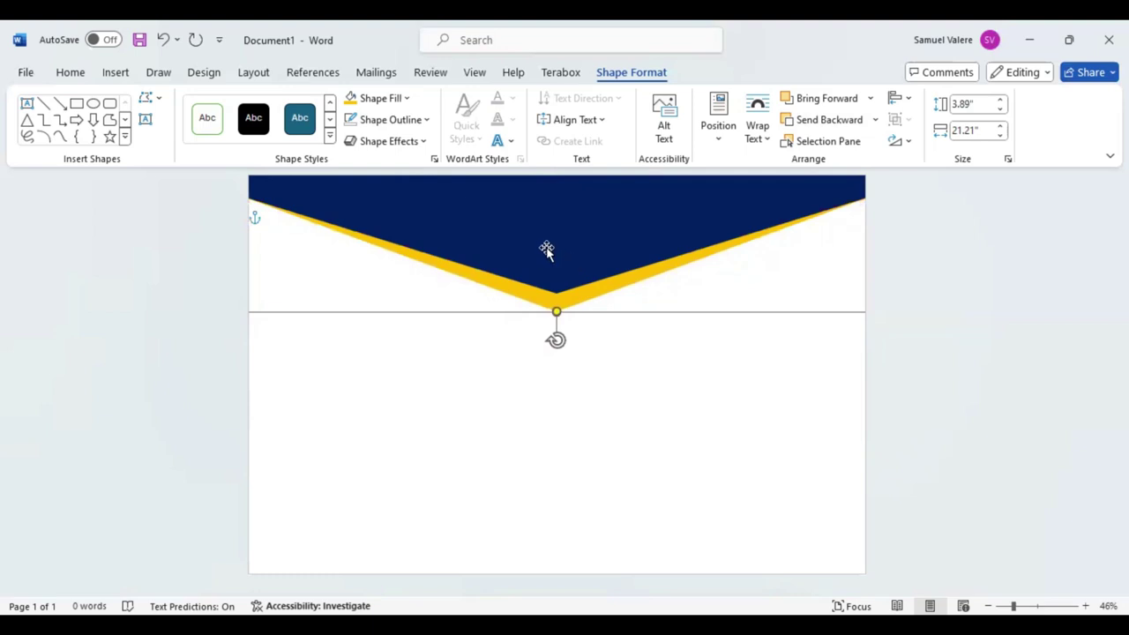
pyautogui.hotkey('ctrl', 'z')
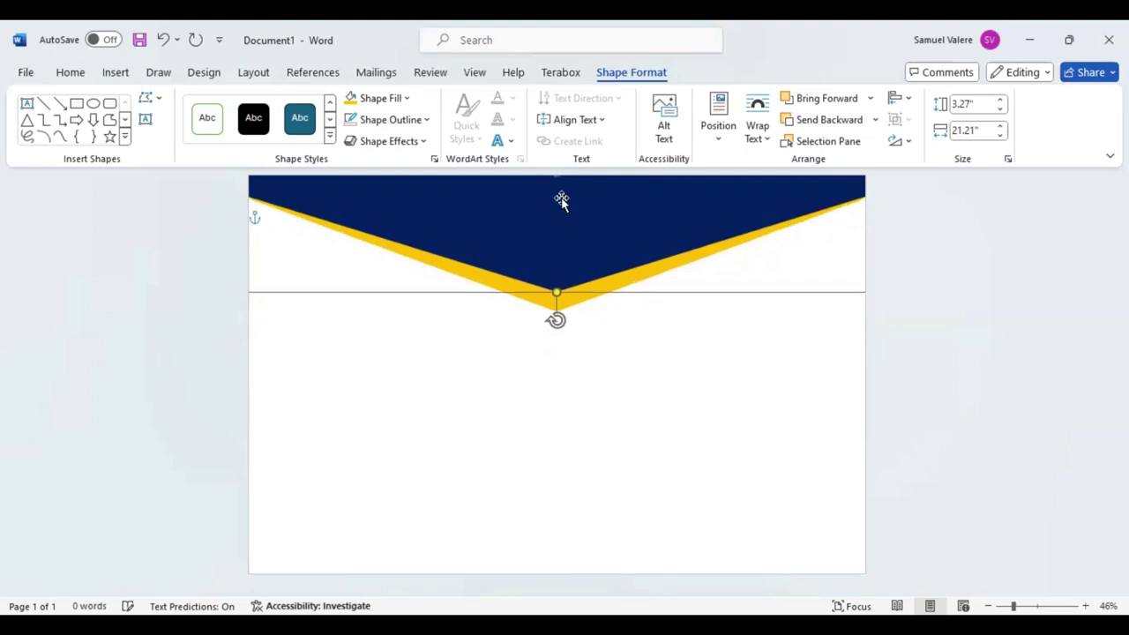
pyautogui.hotkey('ctrl', 'z')
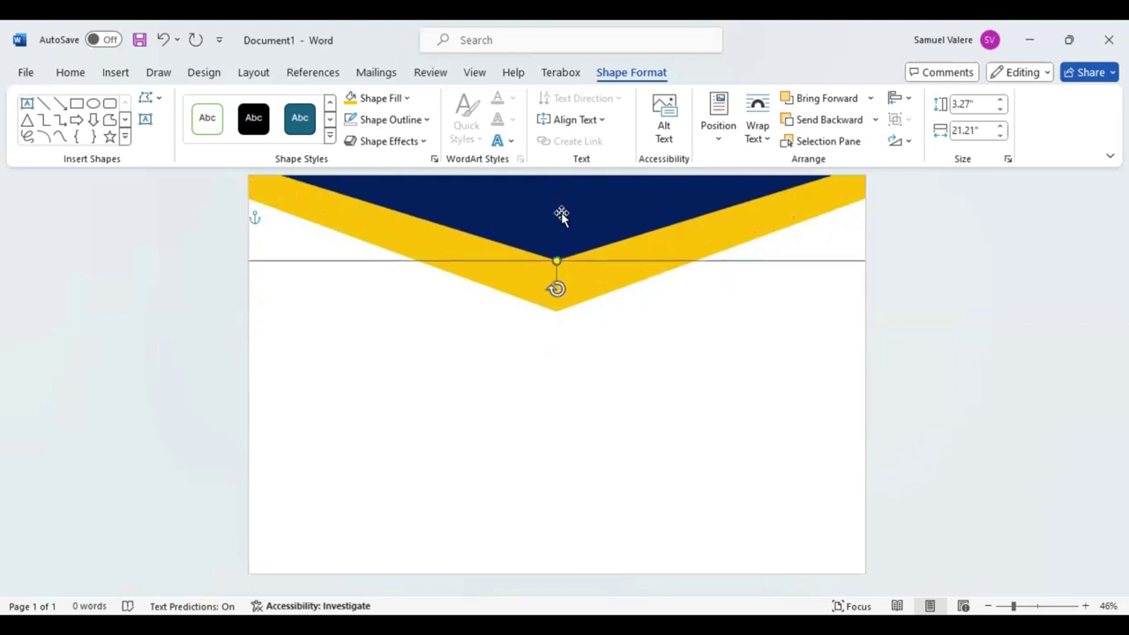
pyautogui.hotkey('ctrl', 'z')
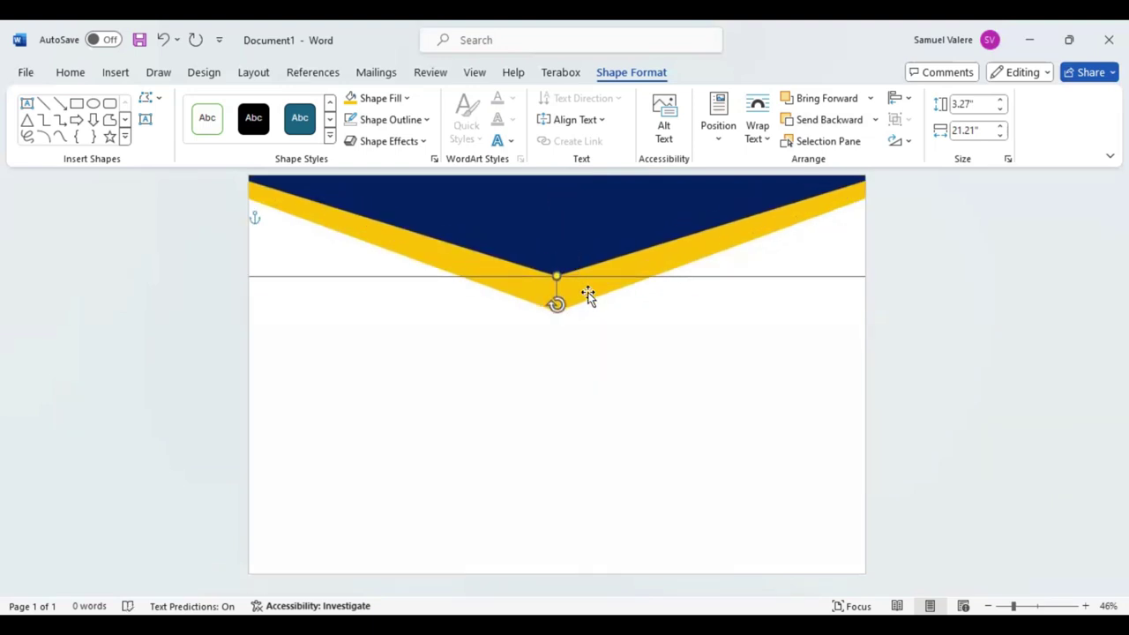
pyautogui.hotkey('ctrl', 'z')
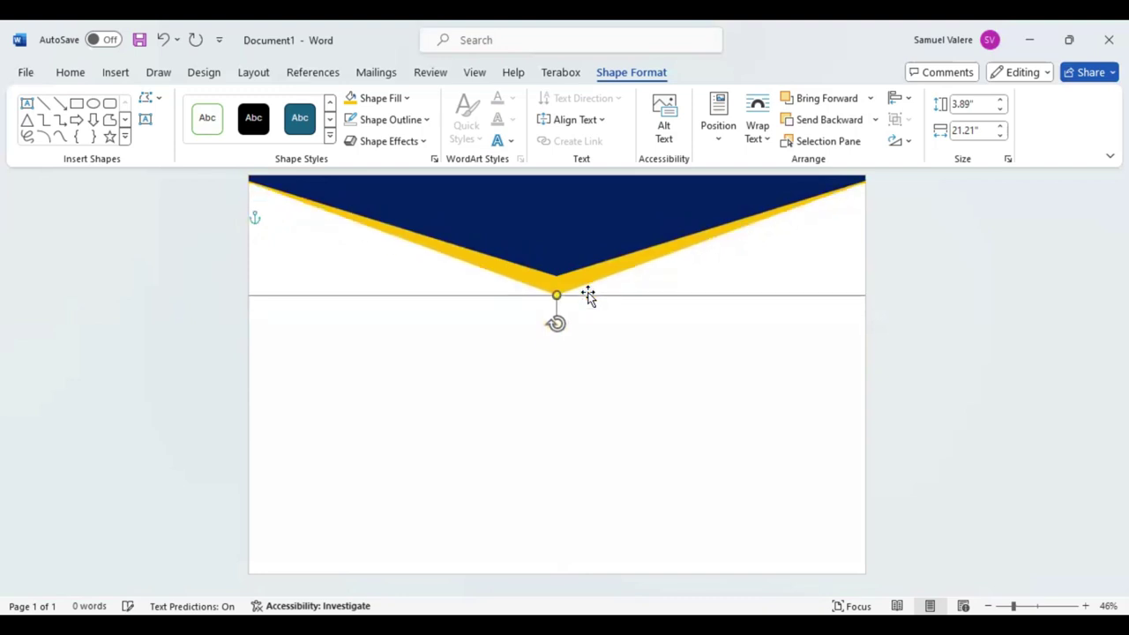
pyautogui.hotkey('ctrl', 'z')
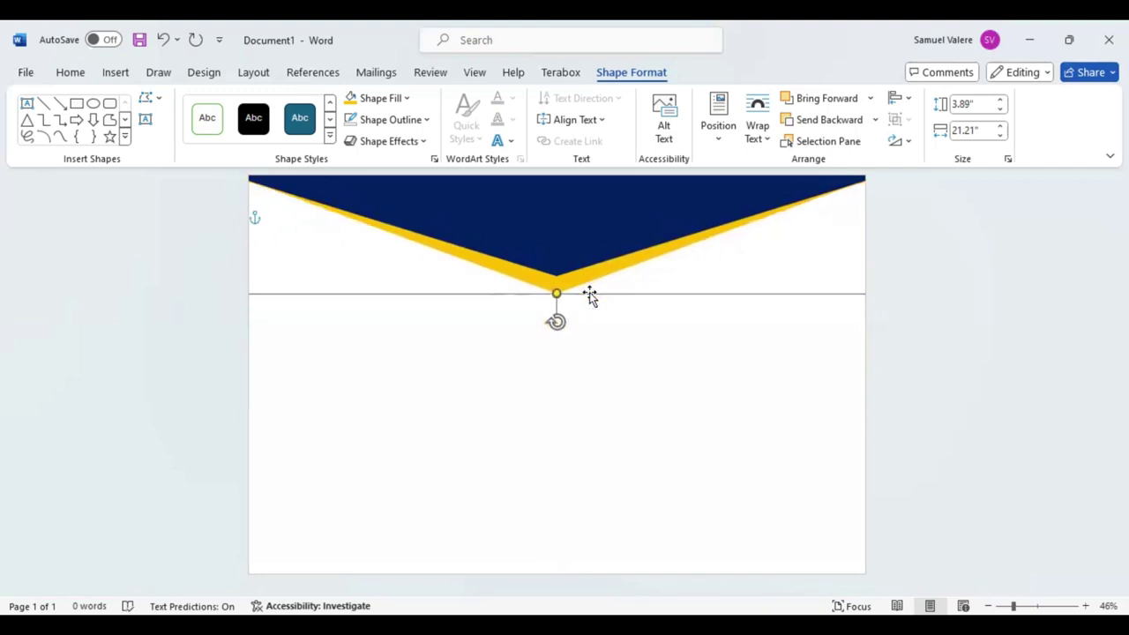
pyautogui.hotkey('ctrl', 'y')
# Draw a right triangle on the left of the page and narrow it.
pyautogui.click(125, 139)
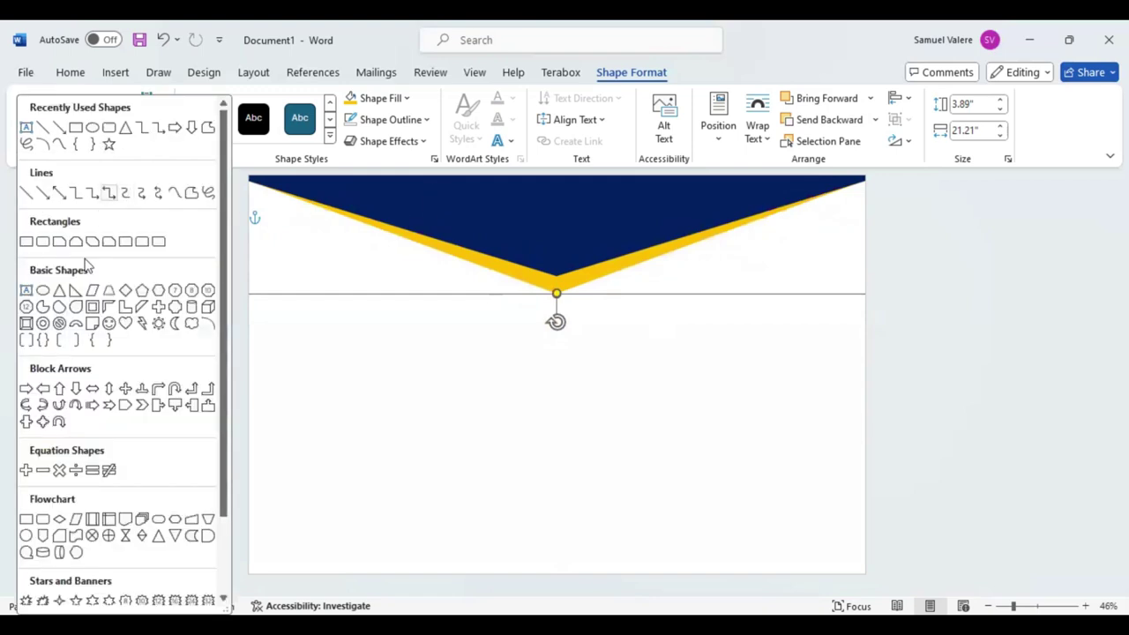
pyautogui.click(75, 292)
pyautogui.moveTo(274, 336); pyautogui.dragTo(460, 406)
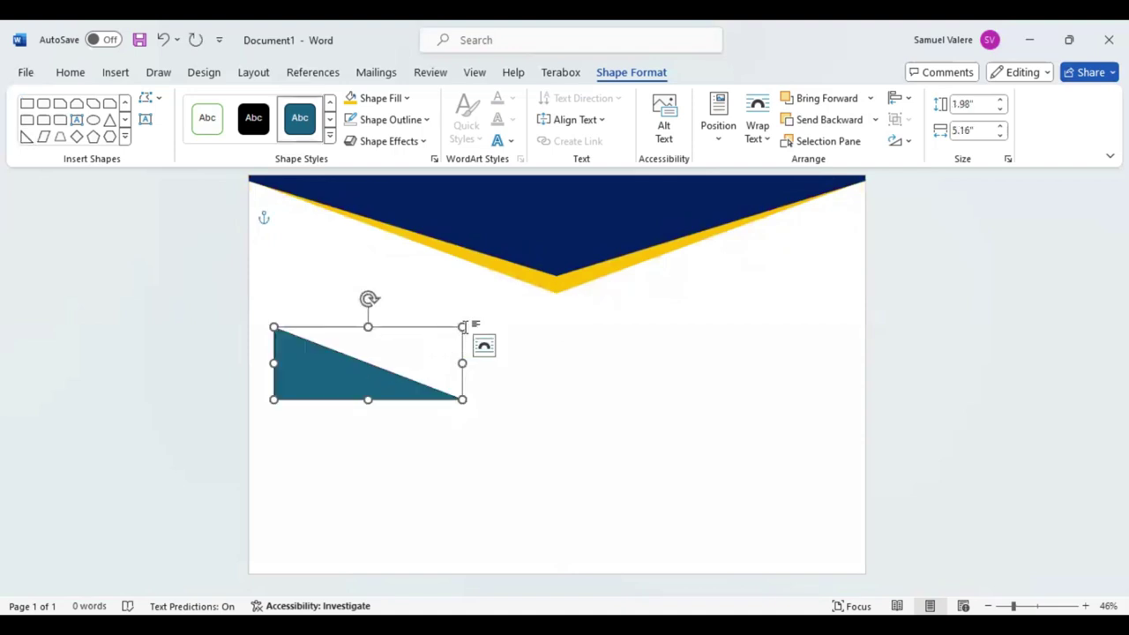
pyautogui.click(445, 319)
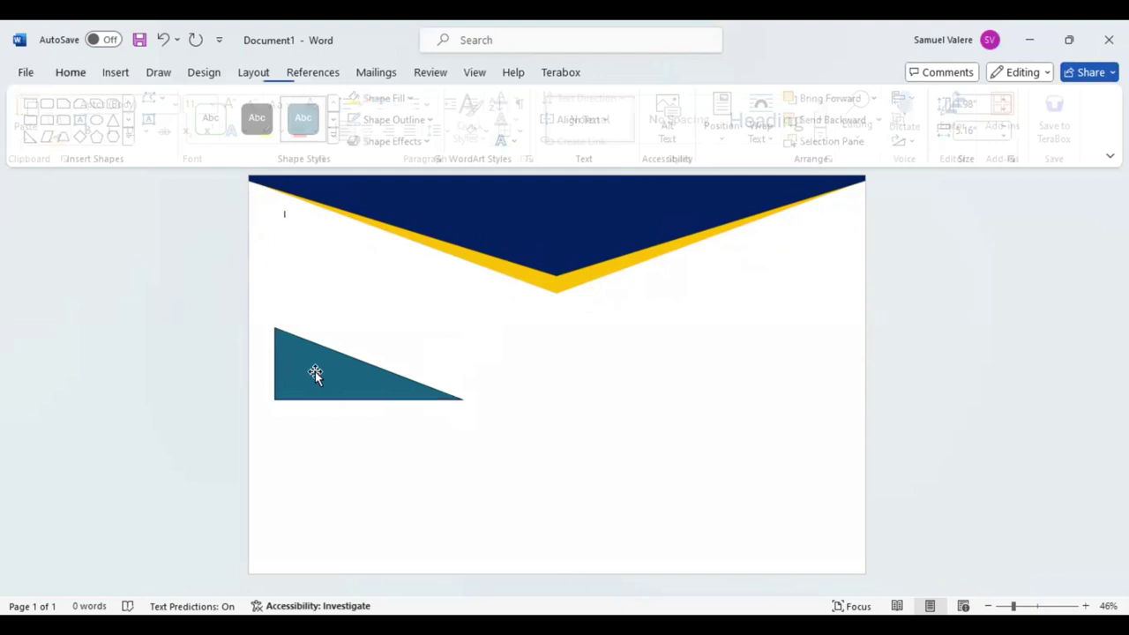
pyautogui.click(461, 326)
pyautogui.moveTo(462, 326); pyautogui.dragTo(406, 336)
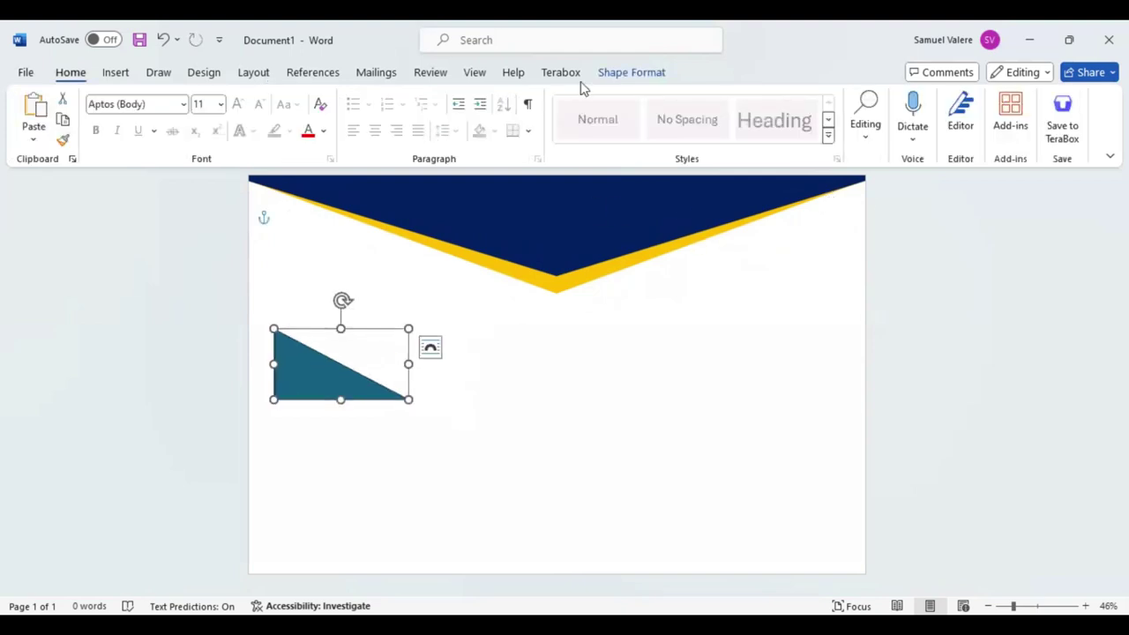
# Flip the right triangle, move it to the top-left corner, and enlarge it to 2.23 by 4.5 inches.
pyautogui.click(633, 73)
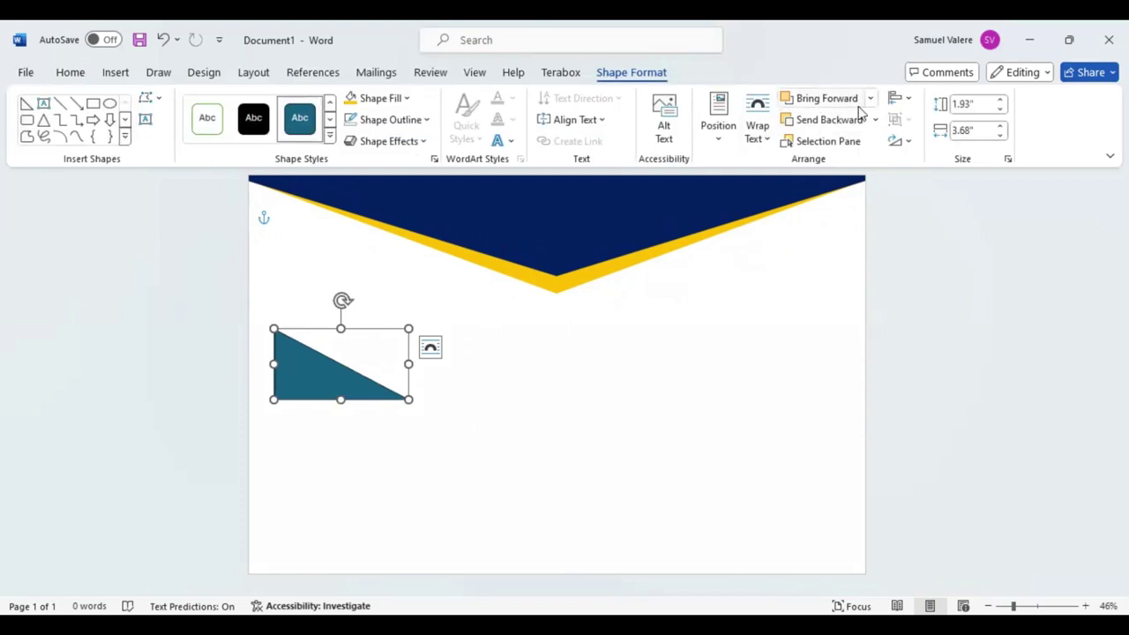
pyautogui.click(903, 143)
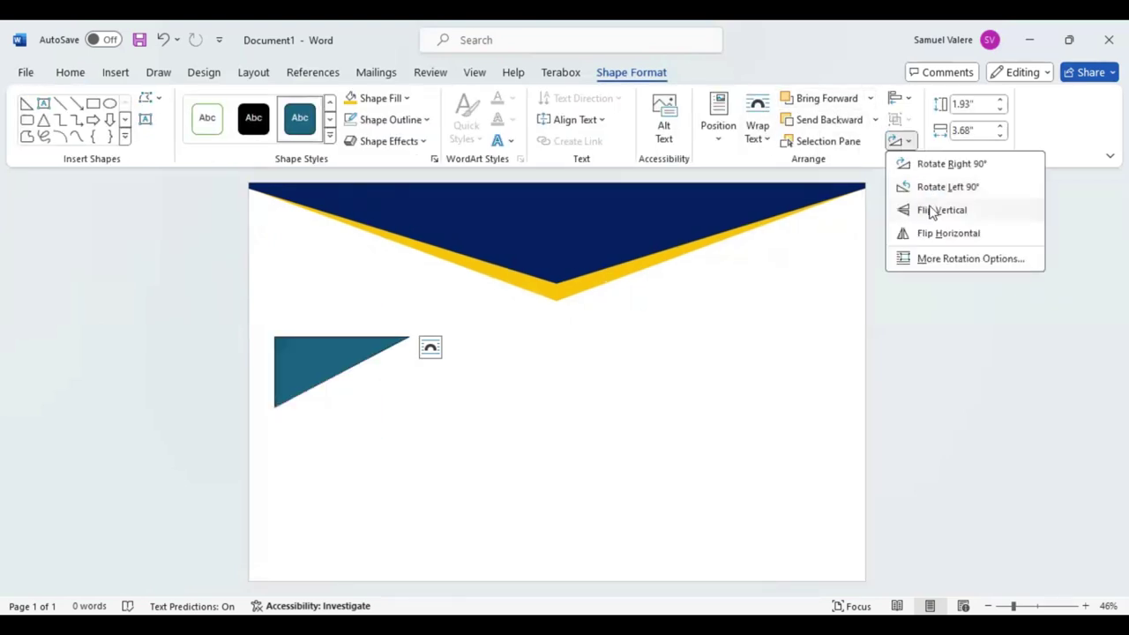
pyautogui.click(313, 348)
pyautogui.moveTo(313, 351); pyautogui.dragTo(282, 197)
pyautogui.moveTo(390, 262)
pyautogui.mouseDown()
pyautogui.moveTo(408, 273)
pyautogui.moveTo(412, 258)
pyautogui.mouseUp()
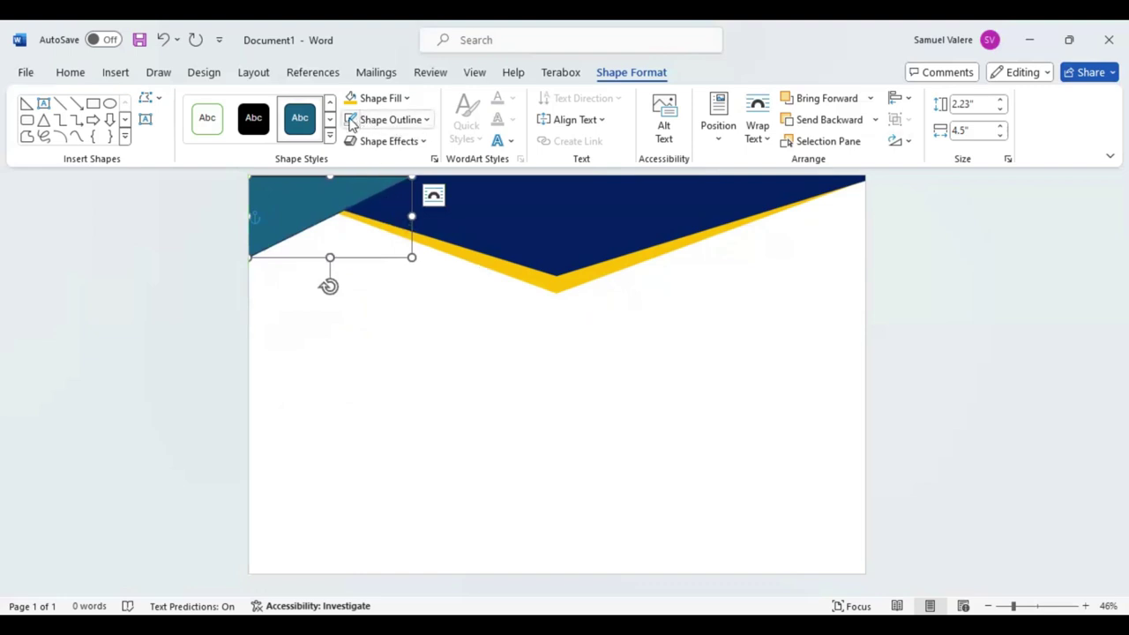
# Send the corner triangle backward, fill it yellow, and enlarge it.
pyautogui.click(830, 120)
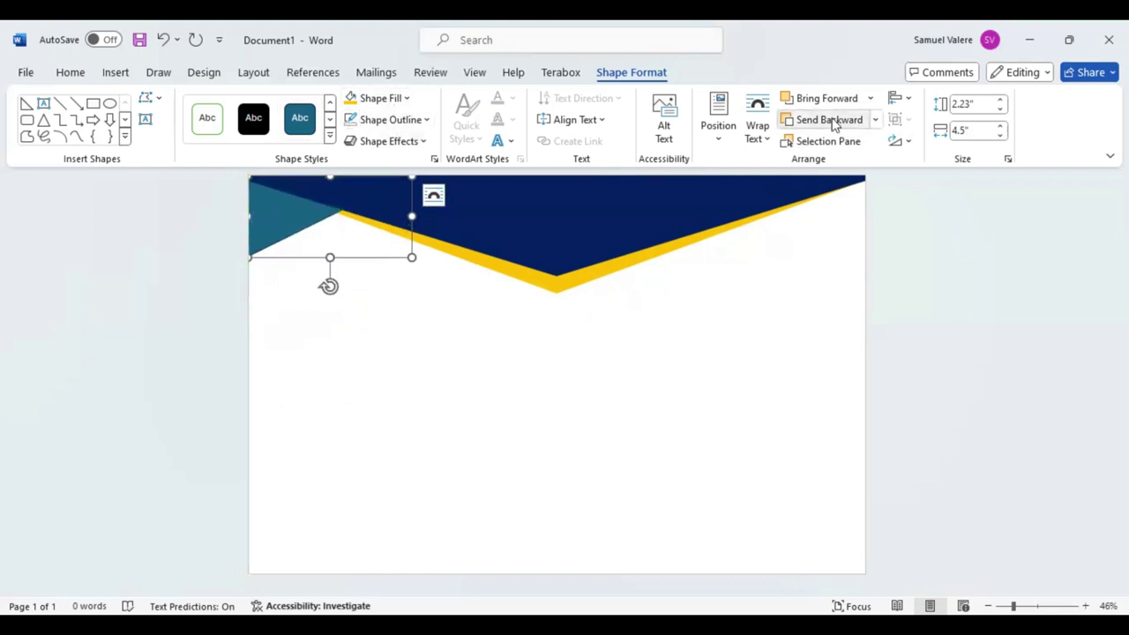
pyautogui.click(353, 100)
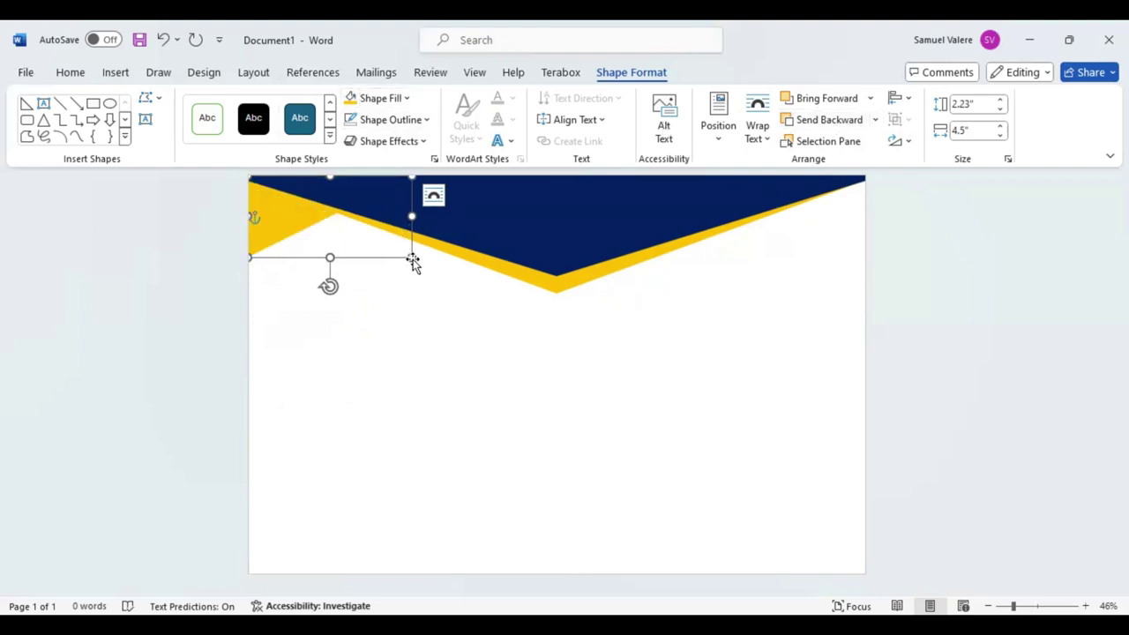
pyautogui.moveTo(411, 258); pyautogui.dragTo(442, 297)
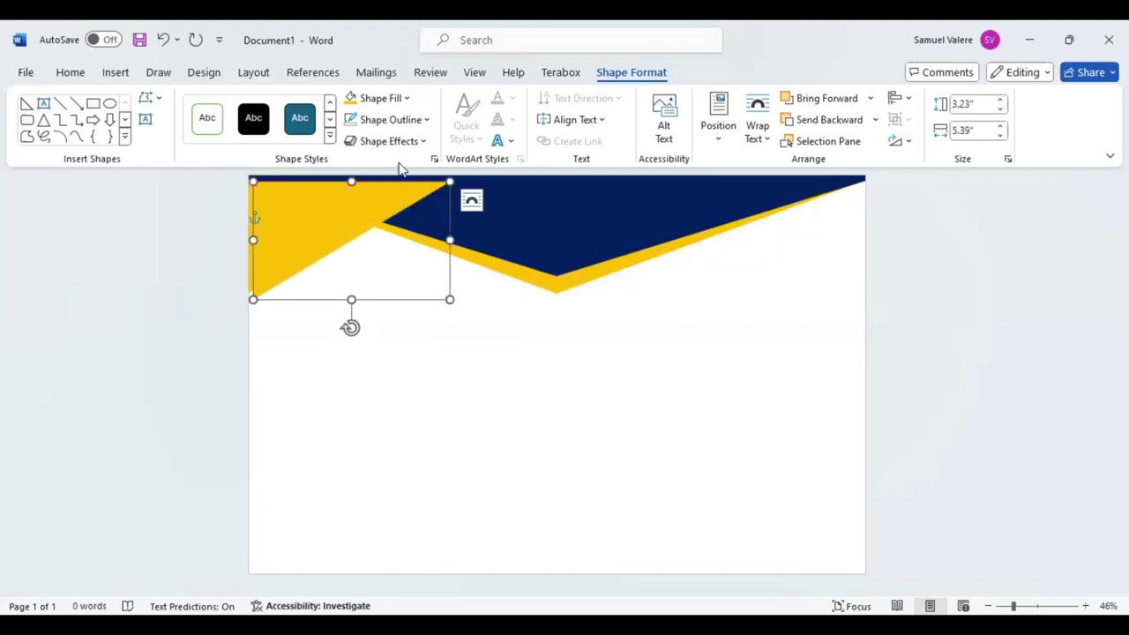
# Fill a triangle light blue, fit it into the top-left corner over the yellow one, and send it behind the banner.
pyautogui.click(407, 98)
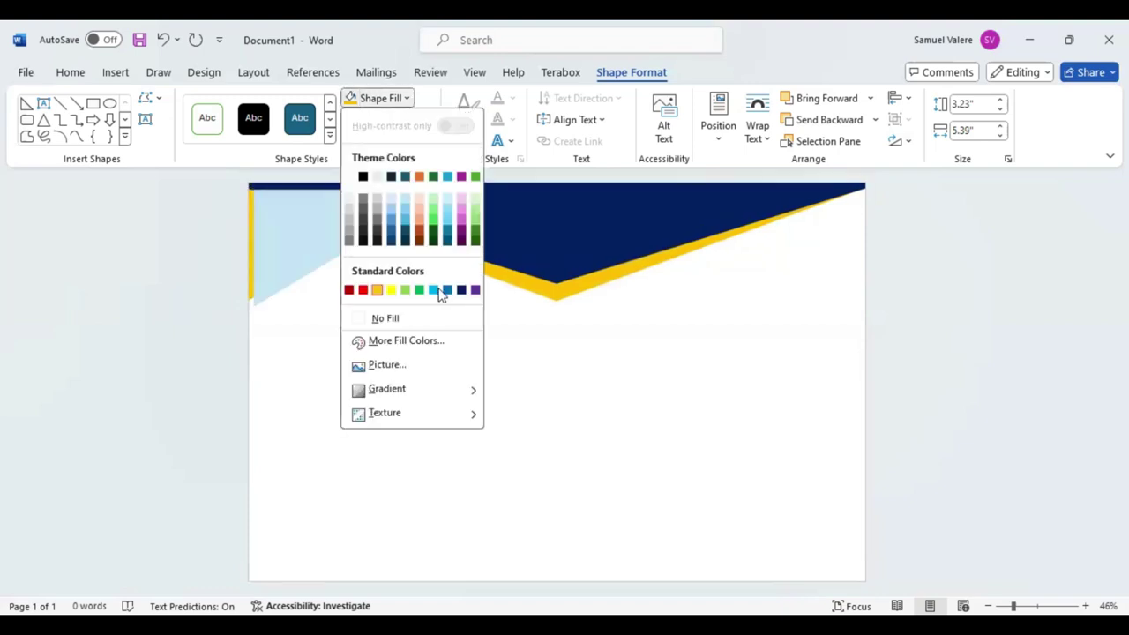
pyautogui.click(438, 294)
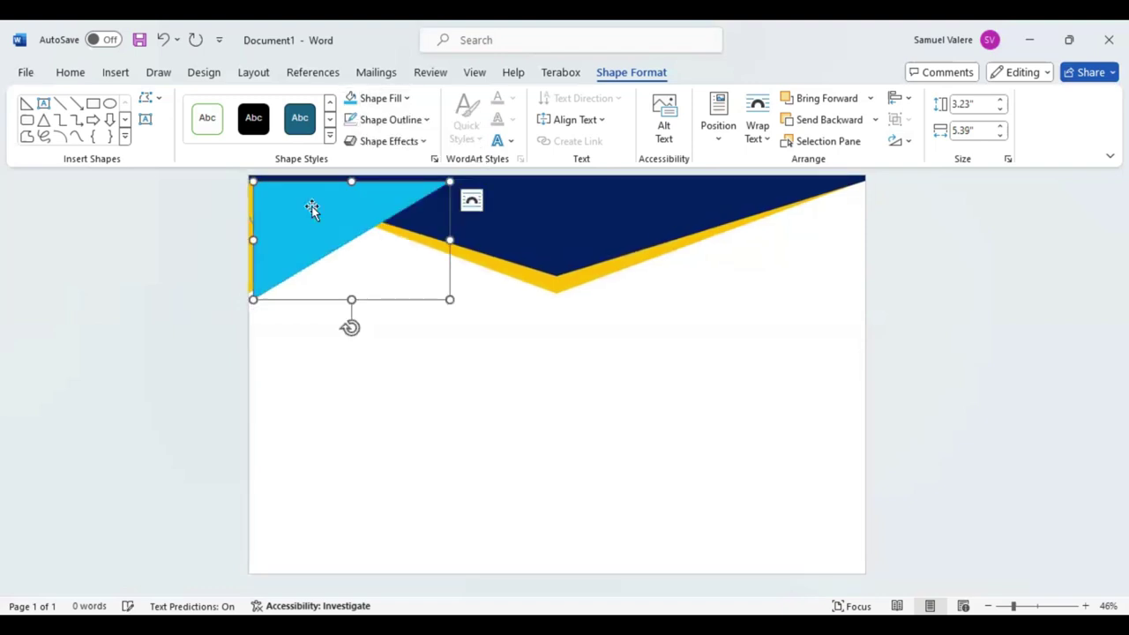
pyautogui.moveTo(309, 209); pyautogui.dragTo(303, 191)
pyautogui.moveTo(440, 287); pyautogui.dragTo(400, 291)
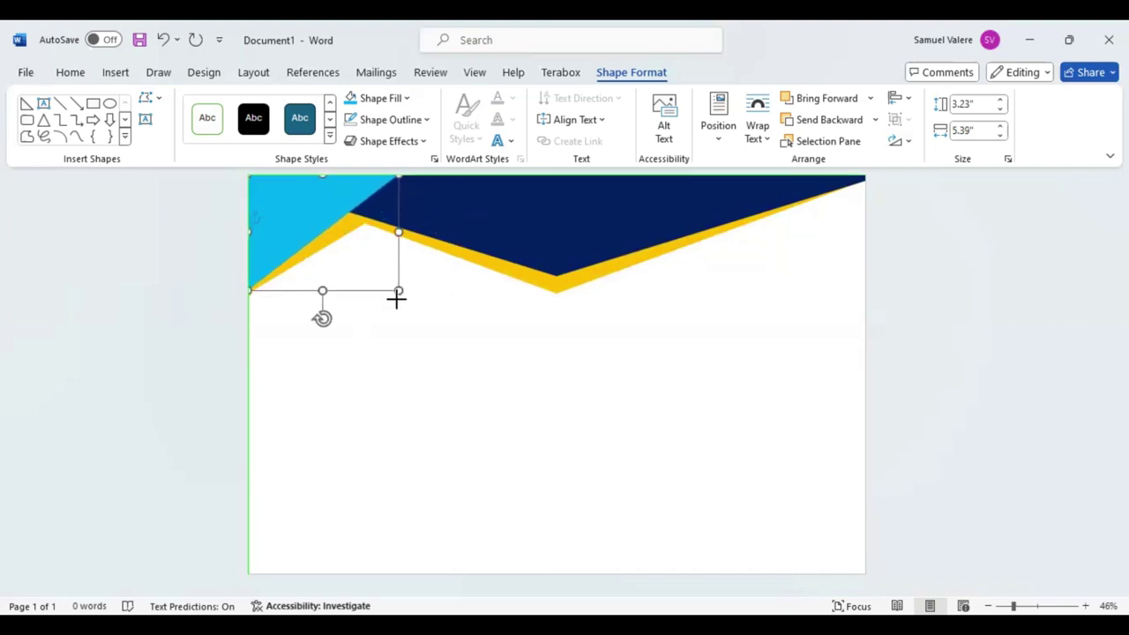
pyautogui.moveTo(399, 290); pyautogui.dragTo(417, 276)
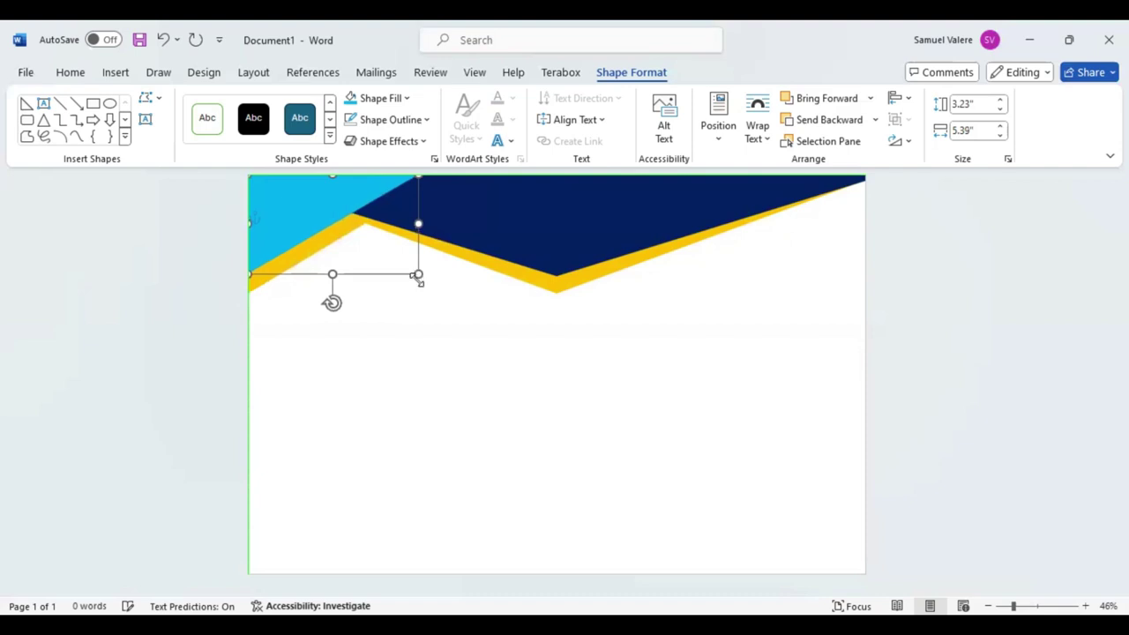
pyautogui.click(820, 121)
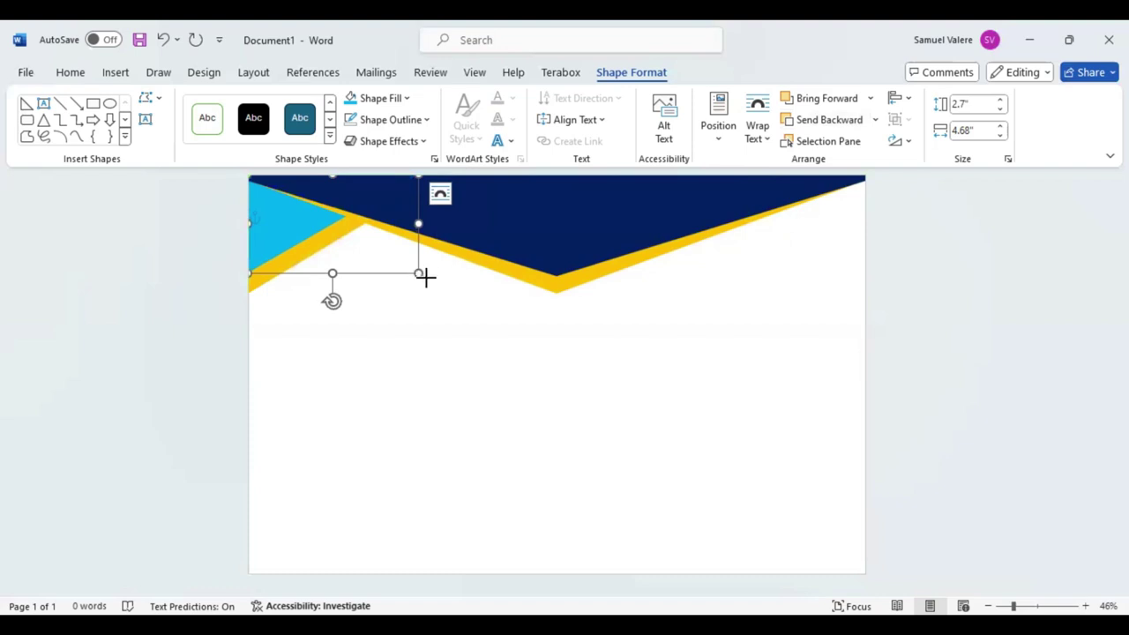
pyautogui.moveTo(424, 277); pyautogui.dragTo(422, 280)
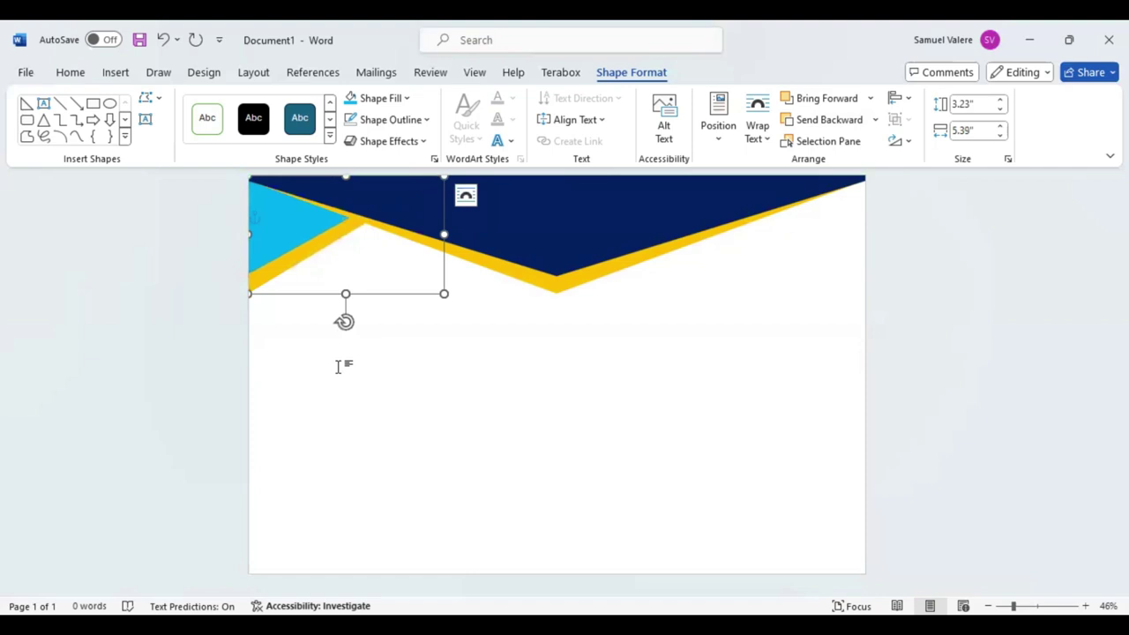
pyautogui.moveTo(371, 233); pyautogui.dragTo(377, 239)
# Move the yellow triangle to the top-right corner and flip it horizontally.
pyautogui.moveTo(595, 310); pyautogui.dragTo(722, 254)
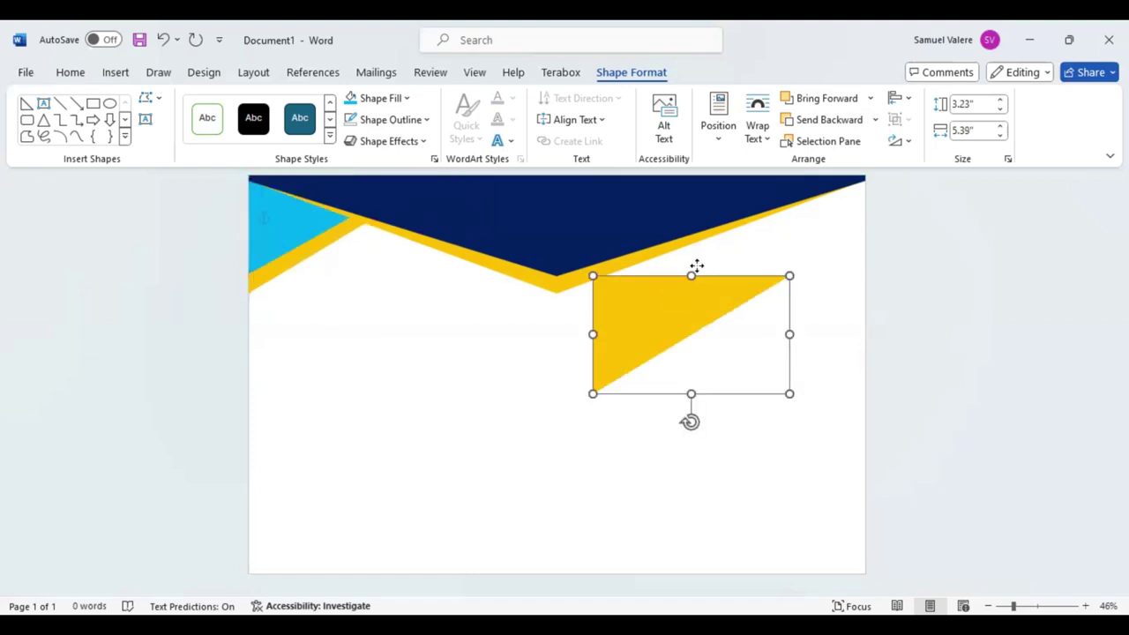
pyautogui.click(899, 142)
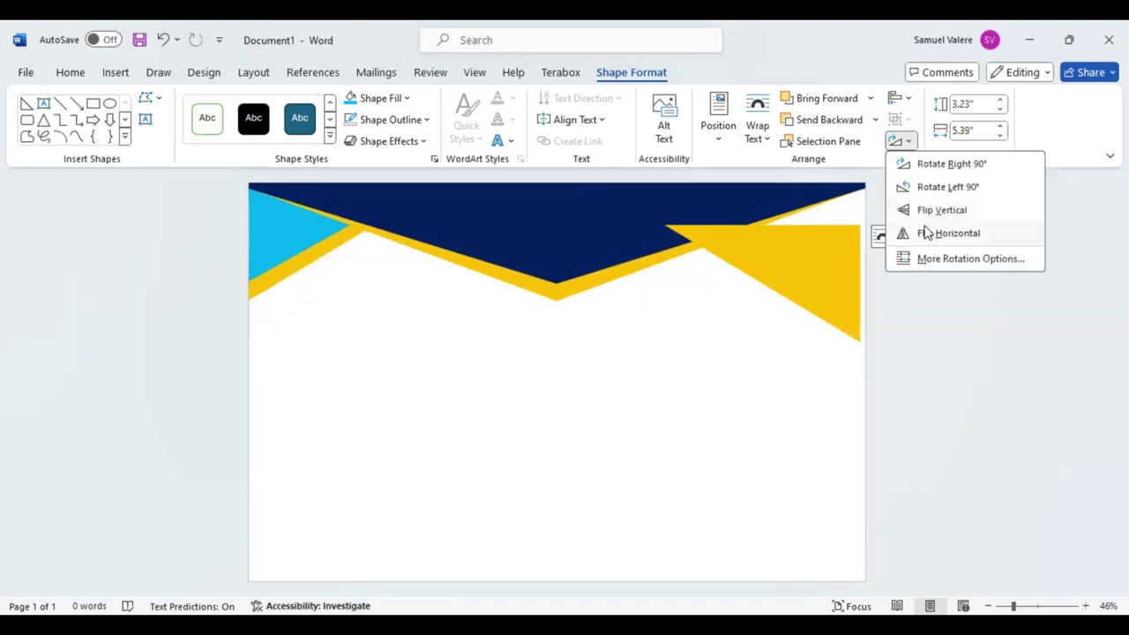
pyautogui.click(814, 218)
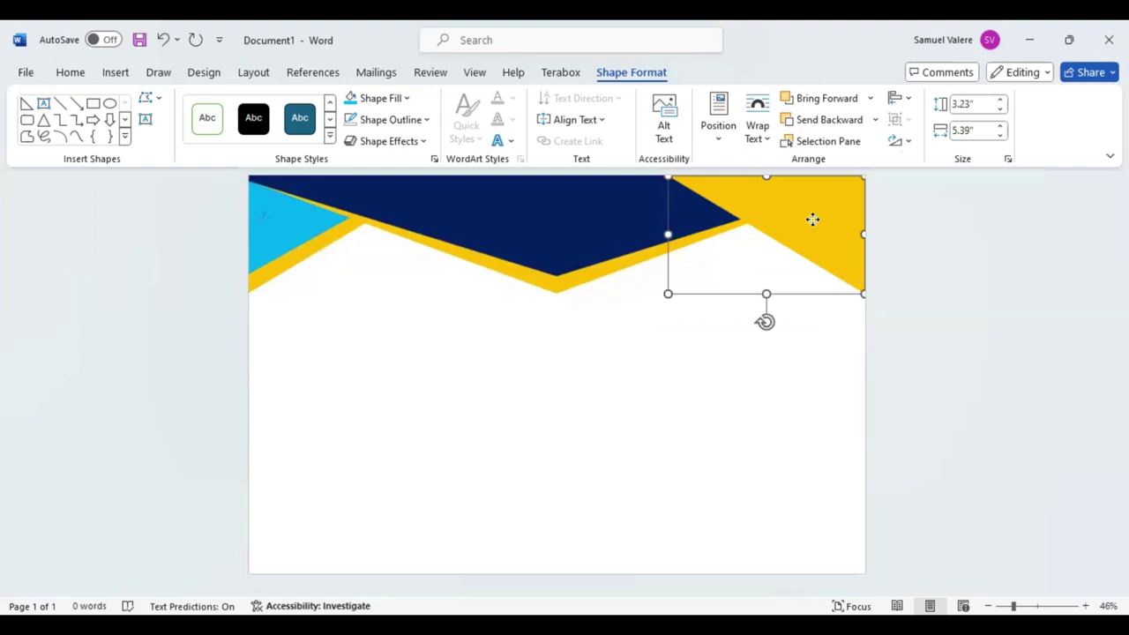
pyautogui.moveTo(813, 219); pyautogui.dragTo(815, 217)
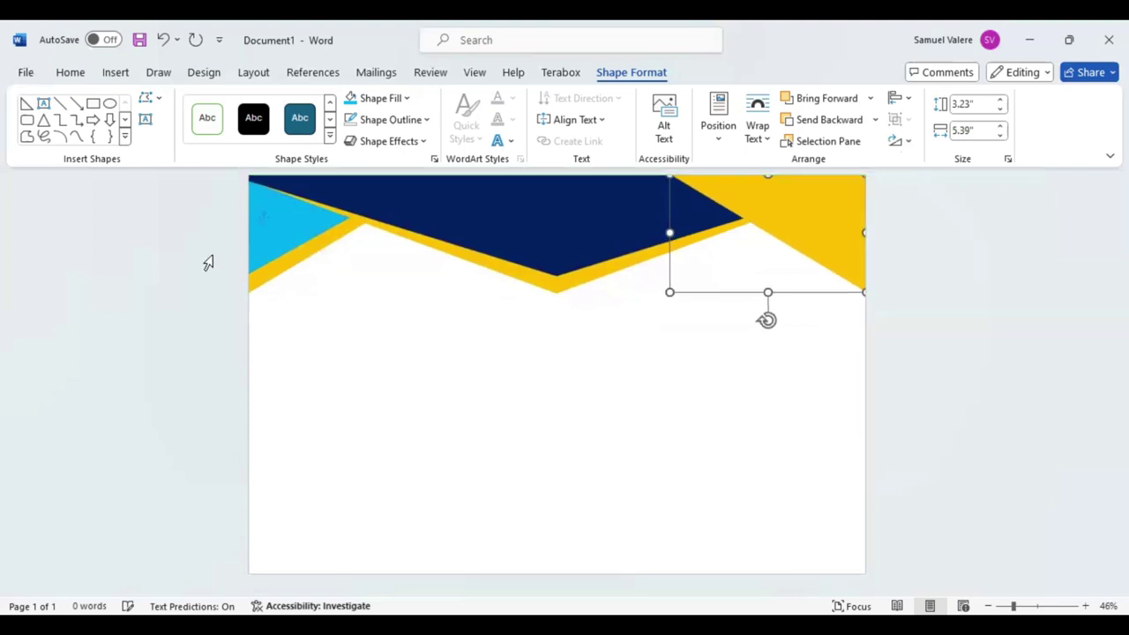
# Add a horizontally flipped light-blue copy in the top-right corner, sending both right-side triangles behind the banner.
pyautogui.click(256, 251)
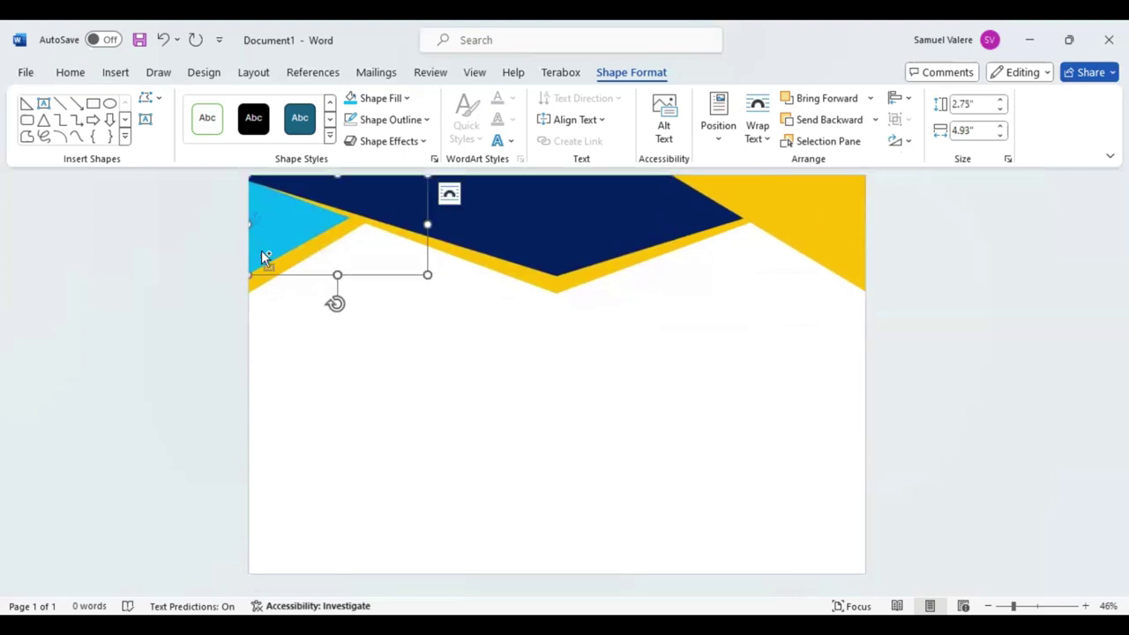
pyautogui.moveTo(262, 249); pyautogui.dragTo(653, 284)
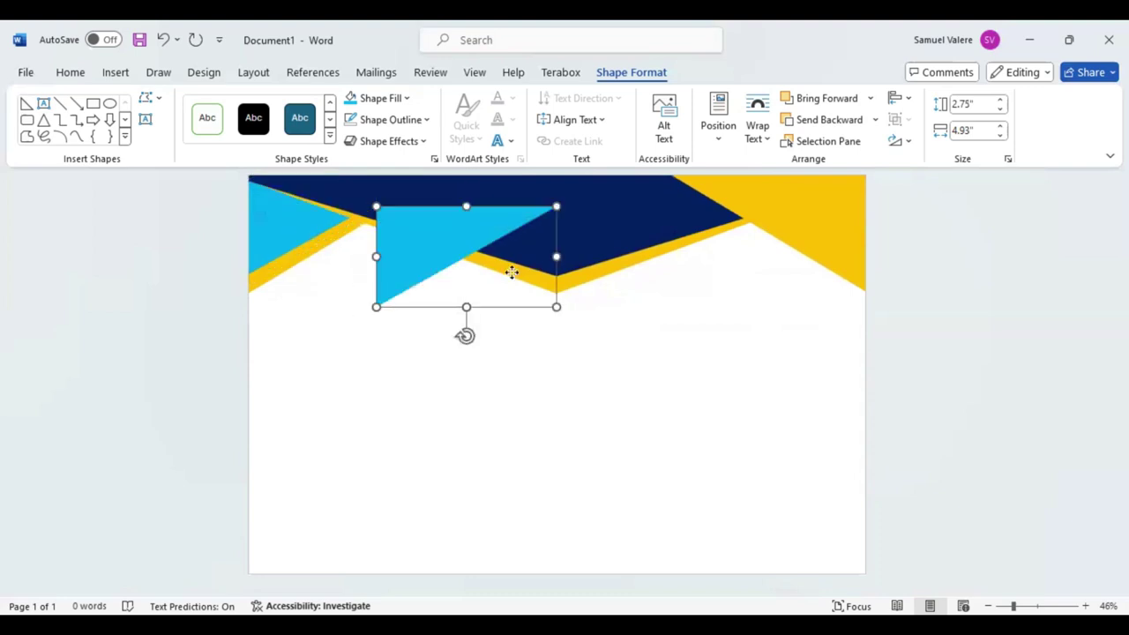
pyautogui.press('Right')
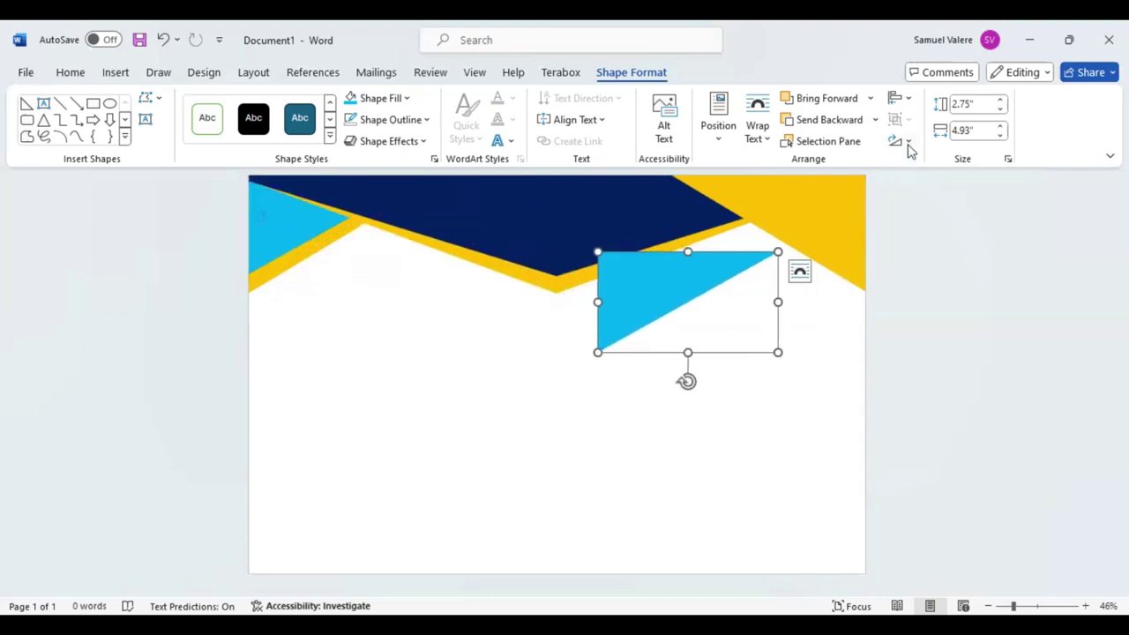
pyautogui.click(901, 141)
pyautogui.click(937, 234)
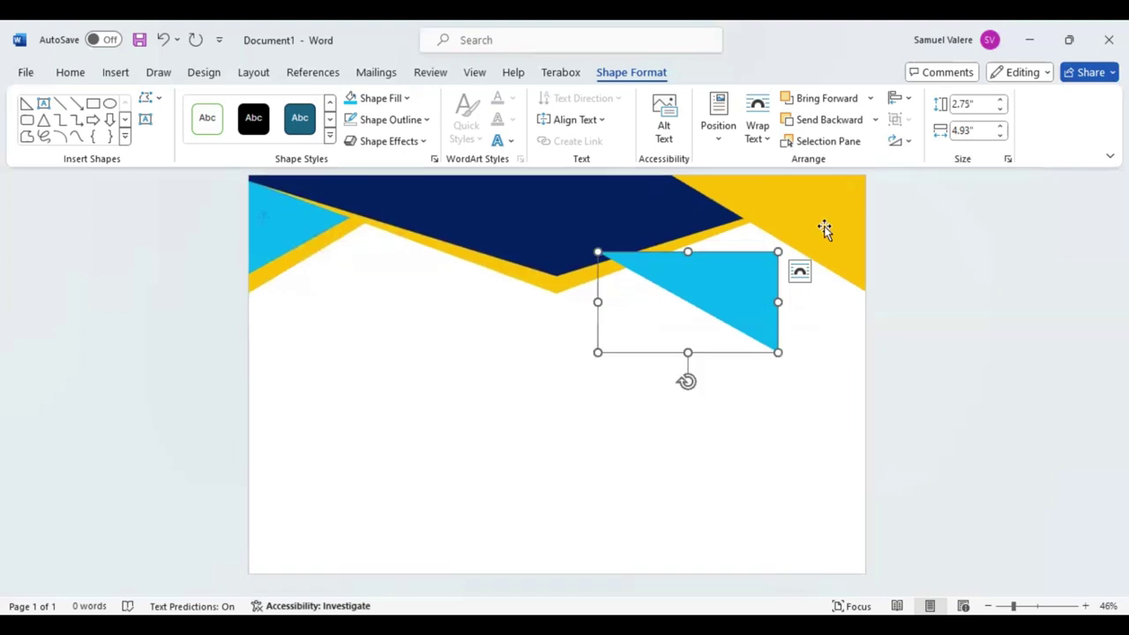
pyautogui.click(823, 228)
pyautogui.click(829, 120)
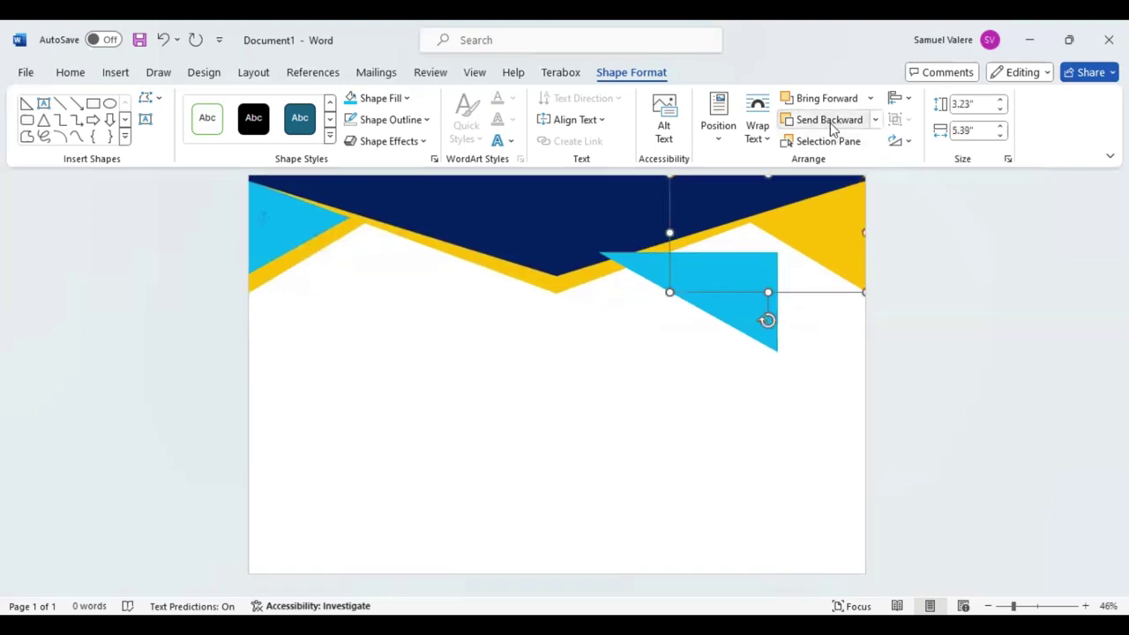
pyautogui.moveTo(744, 318)
pyautogui.mouseDown()
pyautogui.moveTo(822, 231)
pyautogui.moveTo(854, 223)
pyautogui.mouseUp()
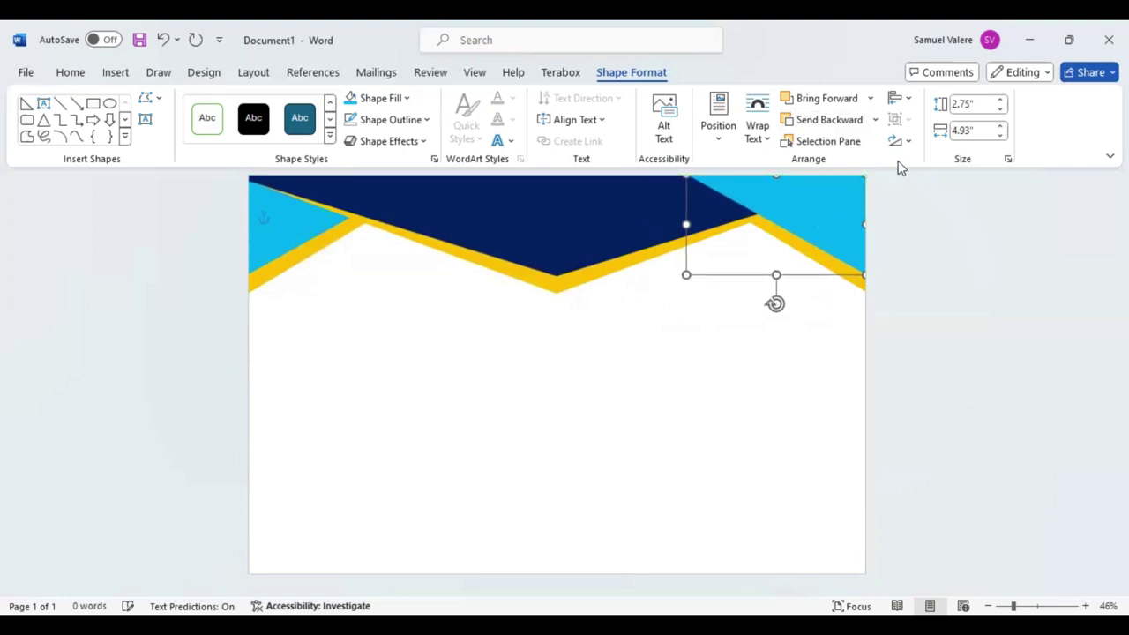
pyautogui.click(831, 121)
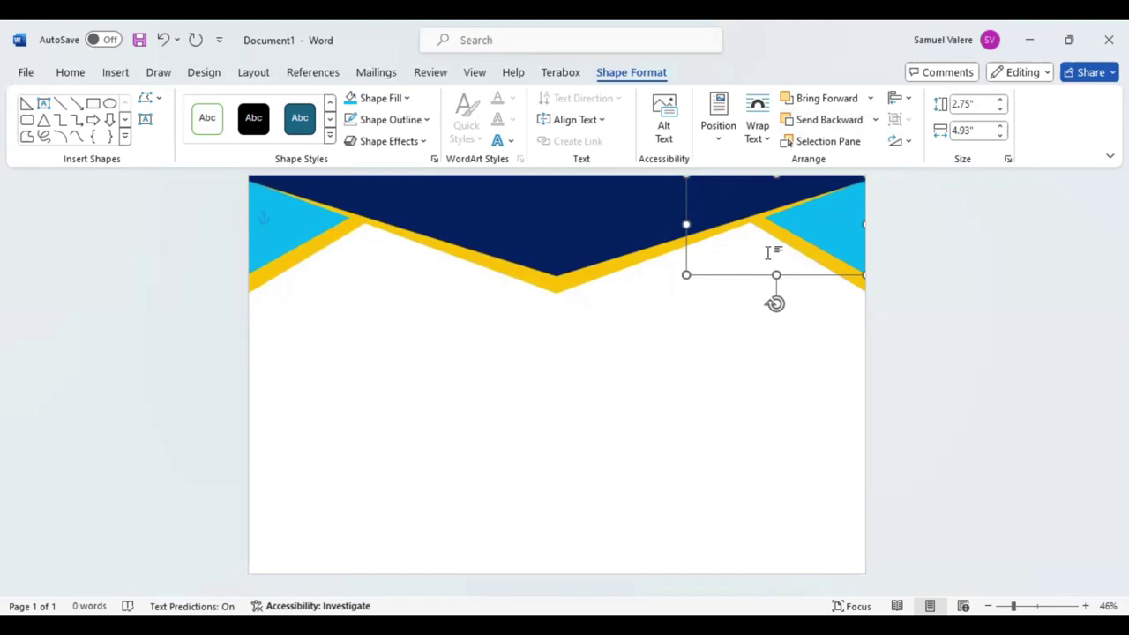
pyautogui.click(545, 224)
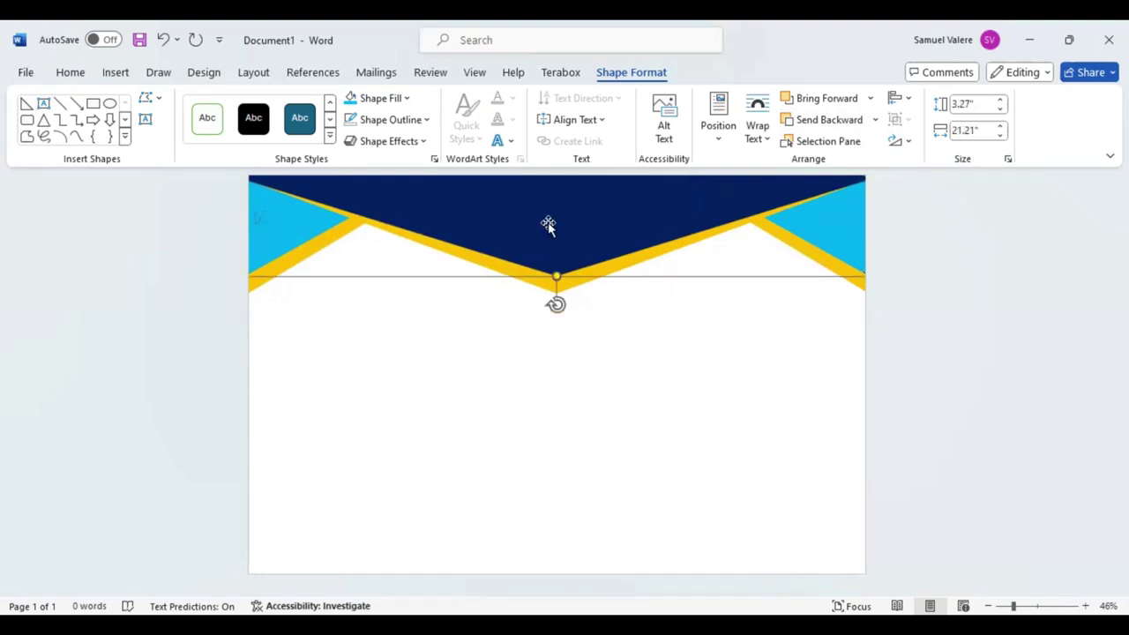
# Duplicate the navy banner and shrink the copy toward the lower middle of the page.
pyautogui.moveTo(551, 229); pyautogui.dragTo(584, 421)
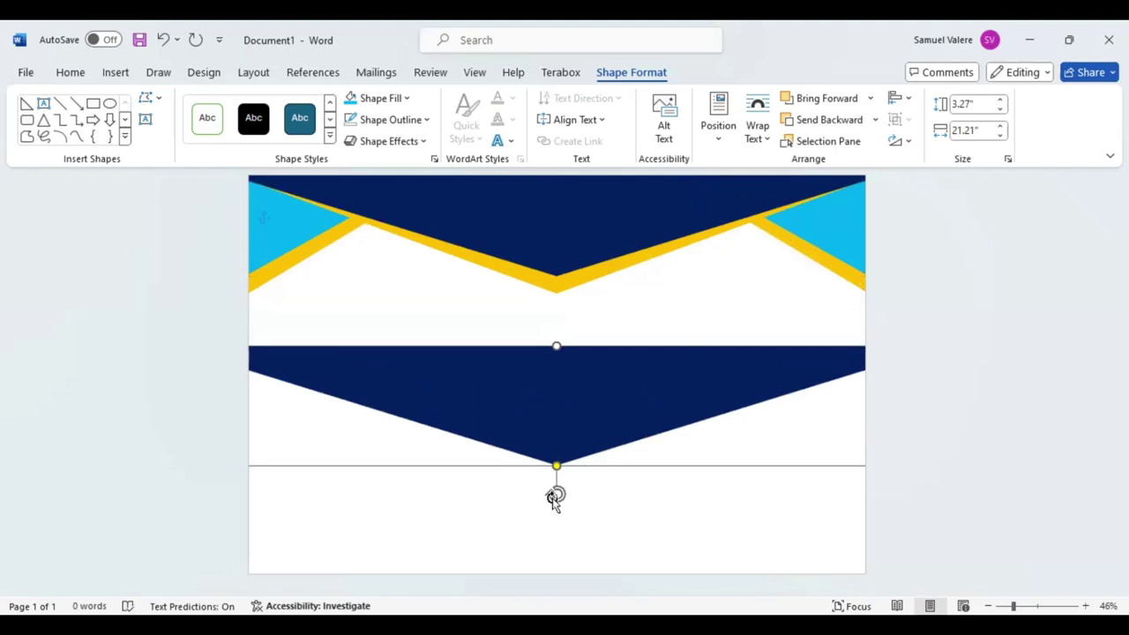
pyautogui.moveTo(555, 494)
pyautogui.mouseDown()
pyautogui.moveTo(468, 459)
pyautogui.moveTo(557, 362)
pyautogui.mouseUp()
pyautogui.moveTo(559, 402); pyautogui.dragTo(407, 406)
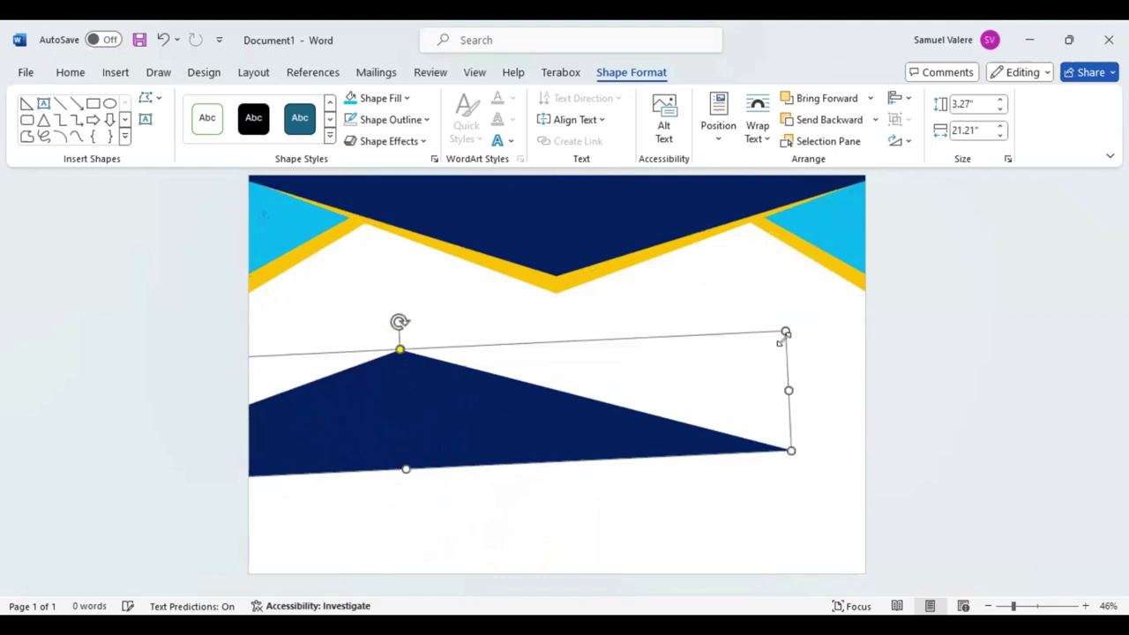
pyautogui.moveTo(787, 332); pyautogui.dragTo(517, 399)
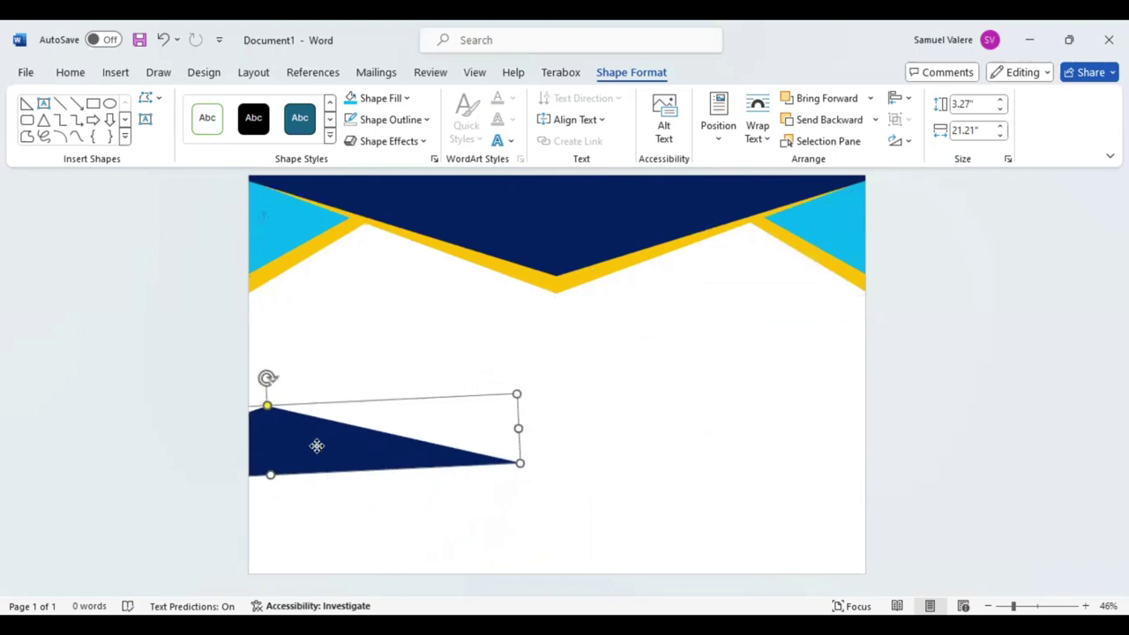
pyautogui.moveTo(315, 447)
pyautogui.mouseDown()
pyautogui.moveTo(601, 511)
pyautogui.moveTo(604, 527)
pyautogui.mouseUp()
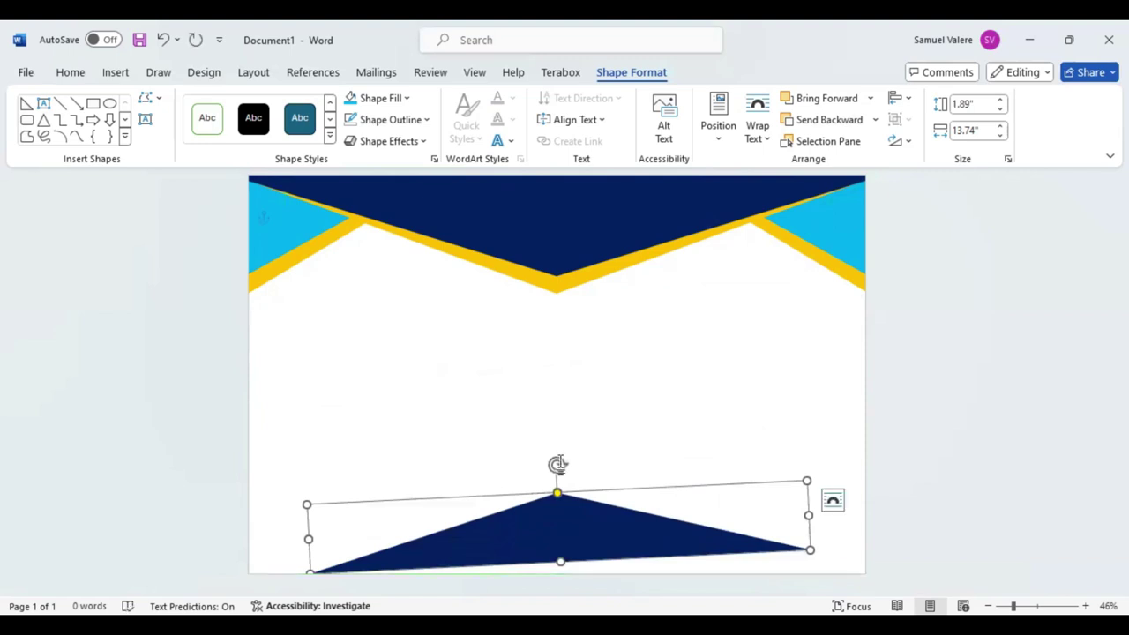
# Straighten, narrow and centre the navy triangle at the page bottom, about 1.74 by 10.09 inches.
pyautogui.moveTo(561, 466); pyautogui.dragTo(562, 465)
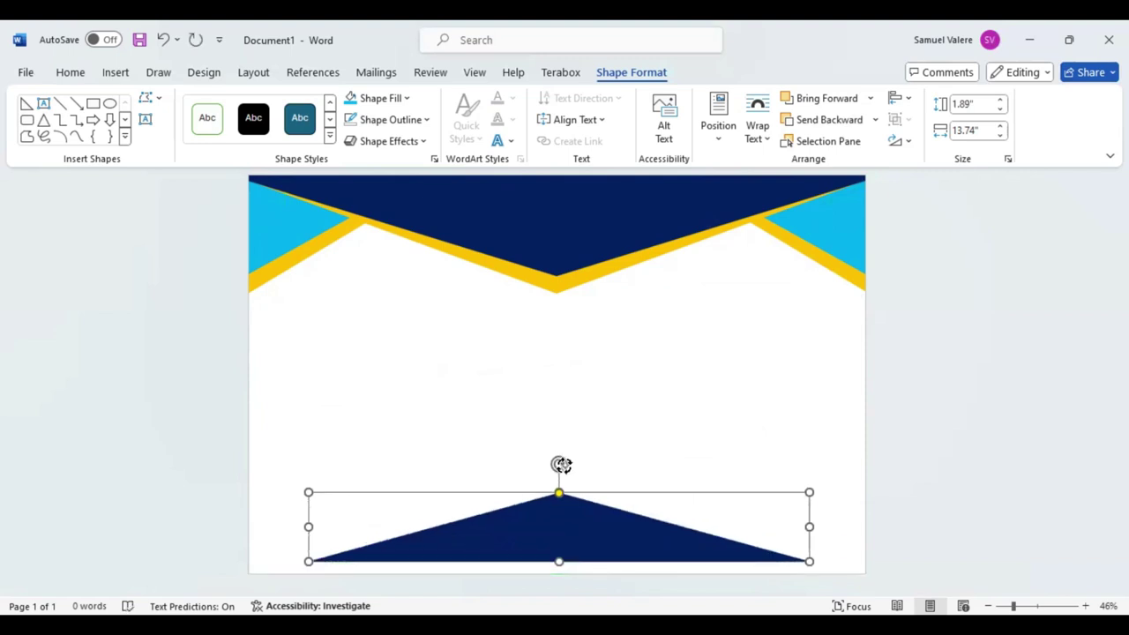
pyautogui.moveTo(564, 529); pyautogui.dragTo(574, 542)
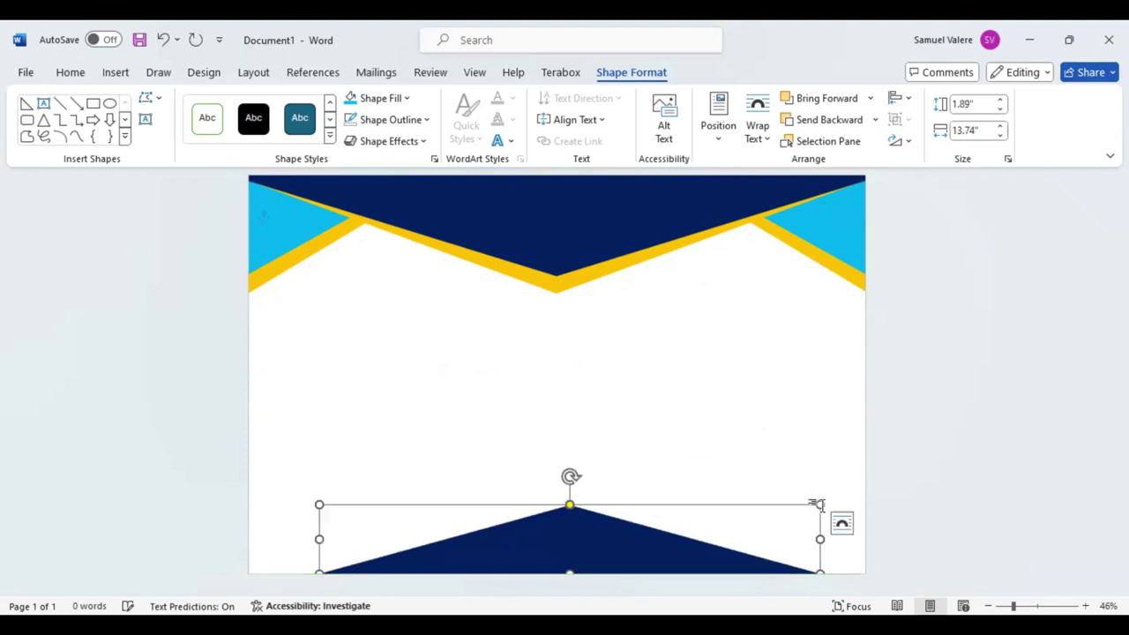
pyautogui.moveTo(820, 505); pyautogui.dragTo(688, 512)
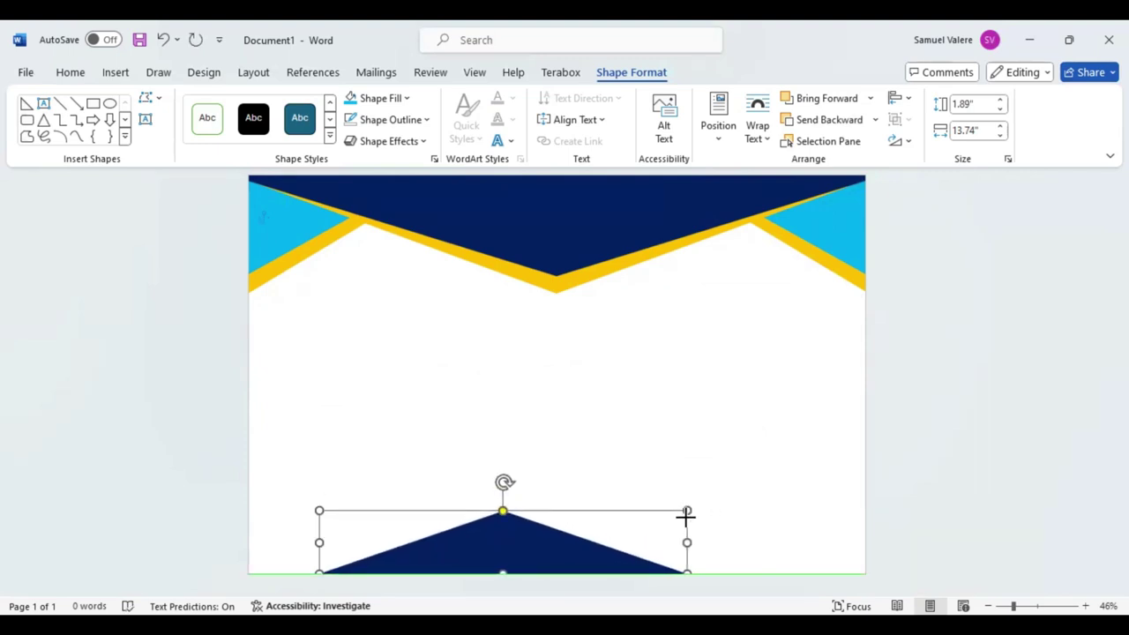
pyautogui.moveTo(533, 542)
pyautogui.mouseDown()
pyautogui.moveTo(582, 535)
pyautogui.moveTo(558, 539)
pyautogui.mouseUp()
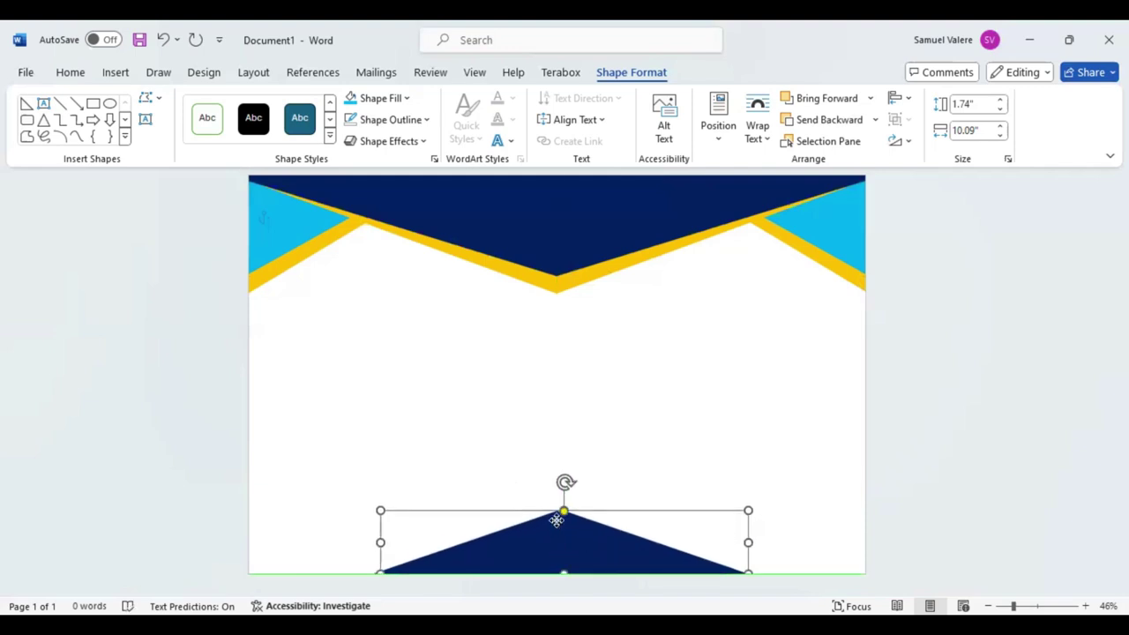
pyautogui.click(734, 513)
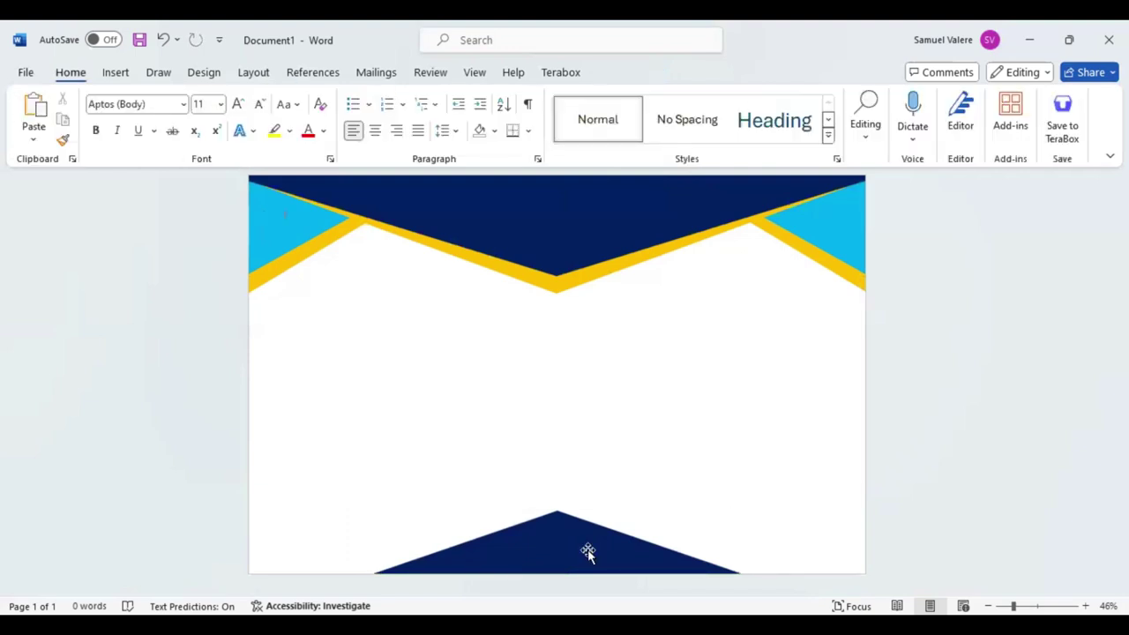
# Enlarge and centre the bottom navy triangle, then fill a copy gold and send it behind.
pyautogui.moveTo(739, 514); pyautogui.dragTo(770, 490)
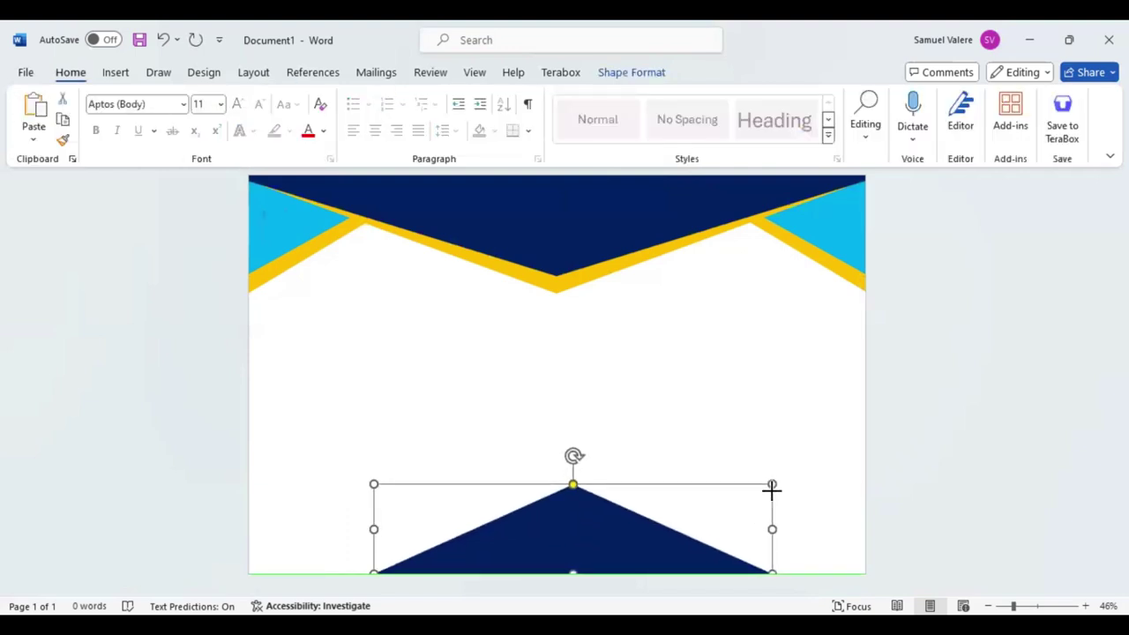
pyautogui.moveTo(592, 537); pyautogui.dragTo(573, 536)
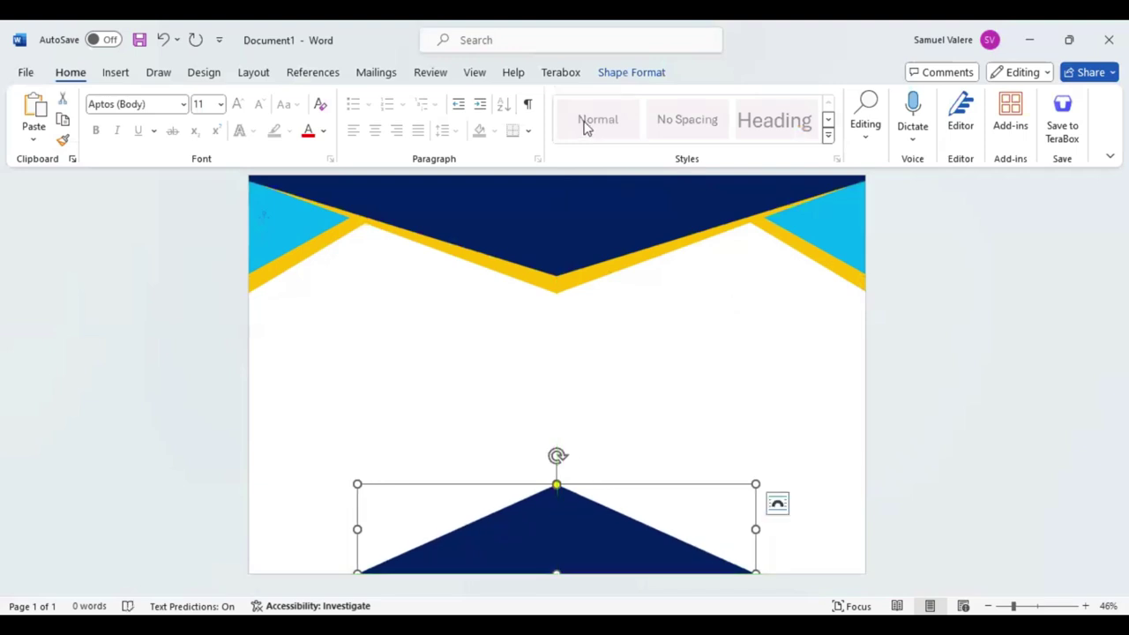
pyautogui.click(633, 74)
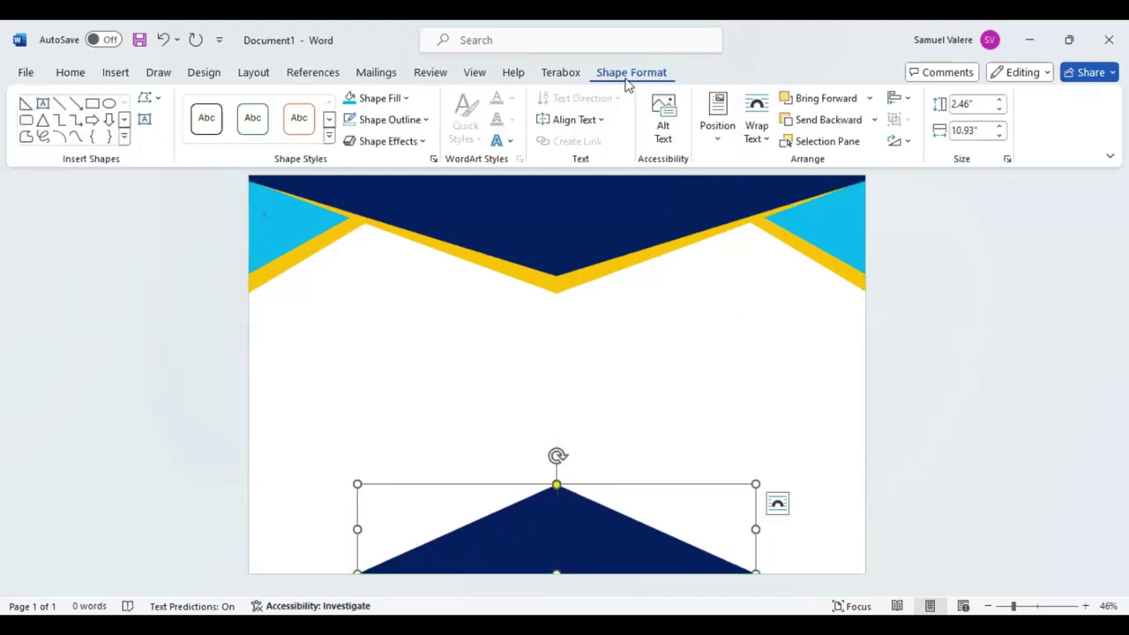
pyautogui.click(406, 98)
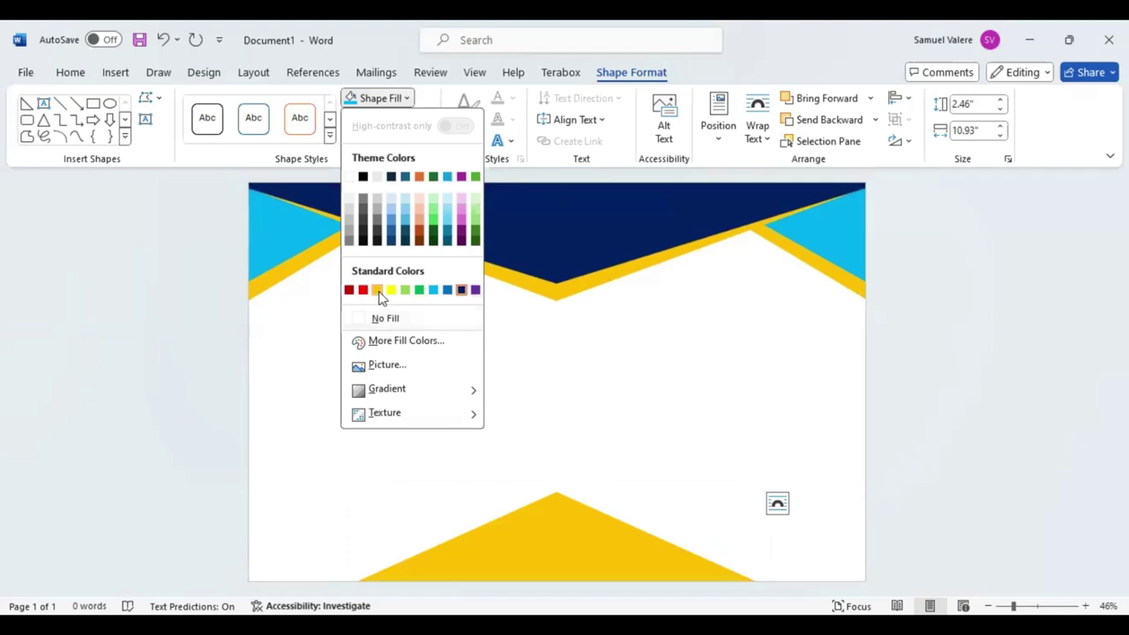
pyautogui.click(378, 291)
pyautogui.click(824, 120)
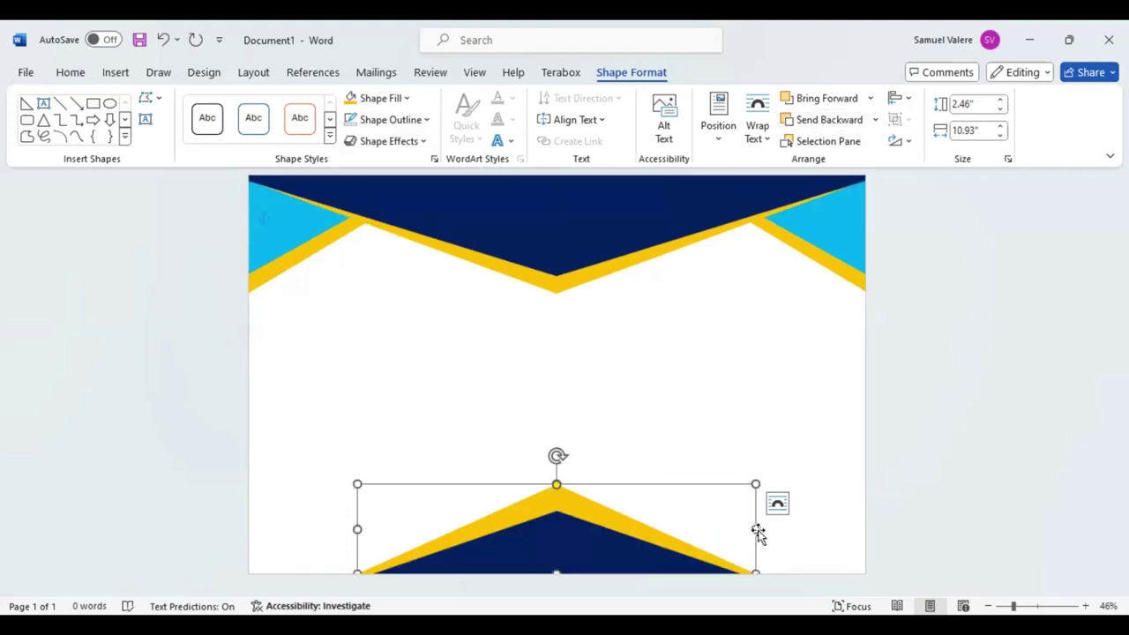
# Widen, recentre and lower the gold triangle so it edges the navy one's slopes.
pyautogui.moveTo(756, 532); pyautogui.dragTo(795, 540)
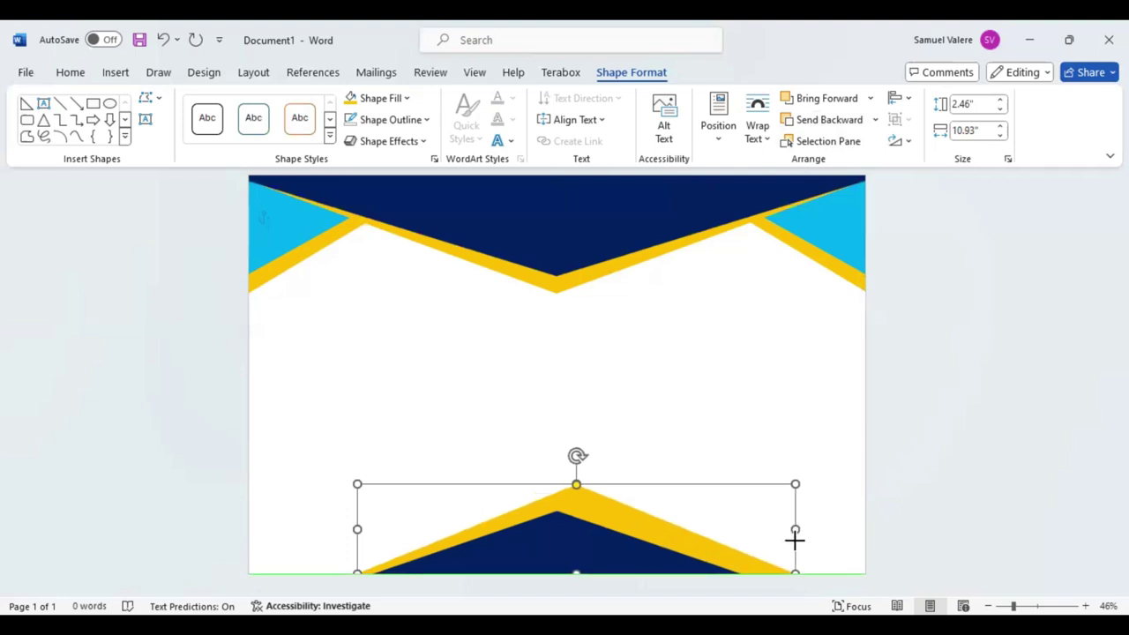
pyautogui.moveTo(638, 522); pyautogui.dragTo(620, 522)
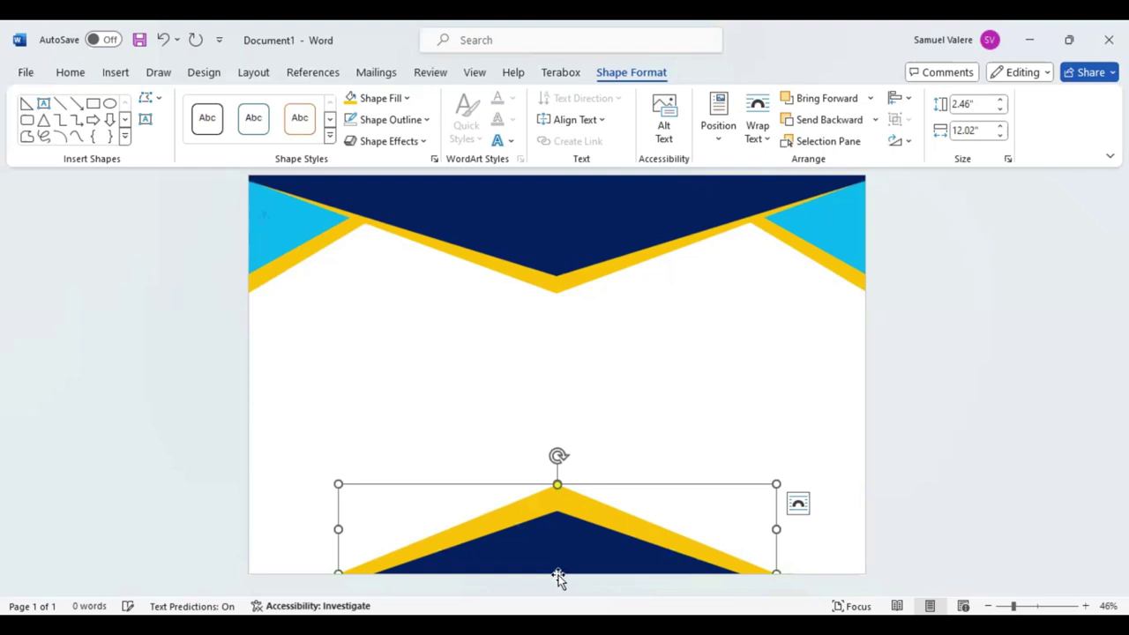
pyautogui.moveTo(559, 575); pyautogui.dragTo(557, 564)
pyautogui.moveTo(587, 517); pyautogui.dragTo(582, 528)
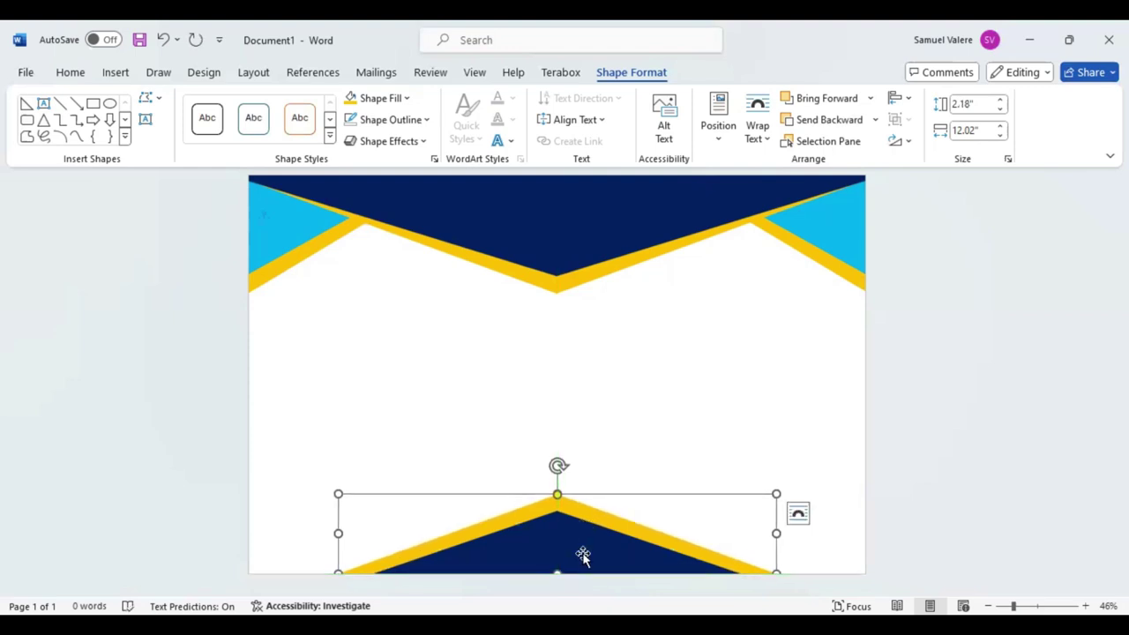
pyautogui.click(637, 418)
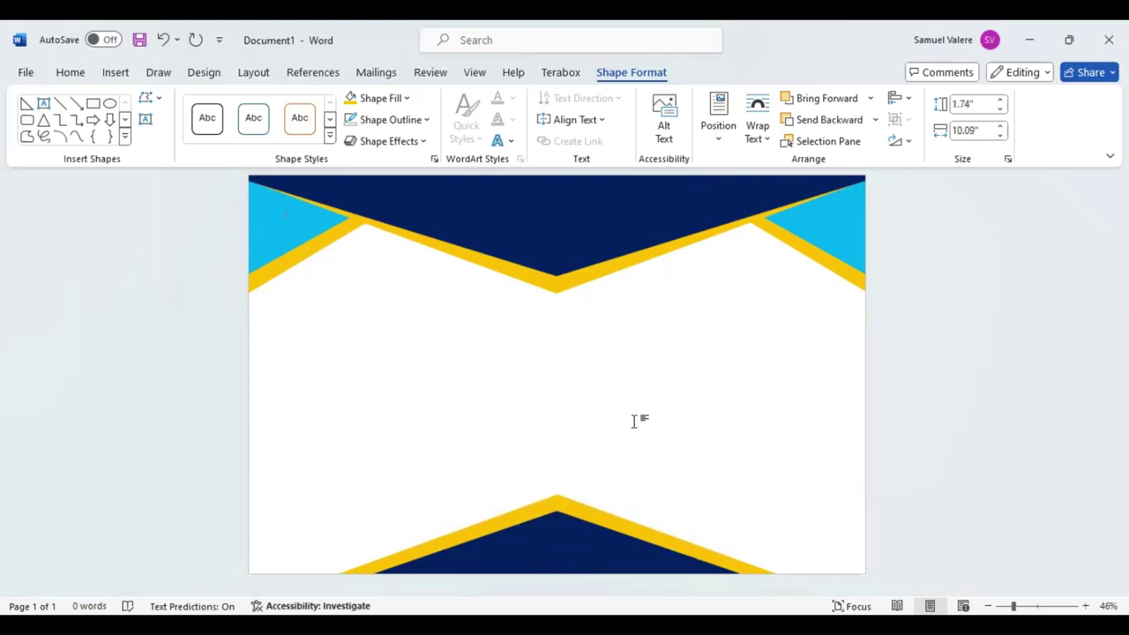
# Copy the yellow corner triangle to the bottom-left, flip it vertically, and fit it into the corner.
pyautogui.click(362, 349)
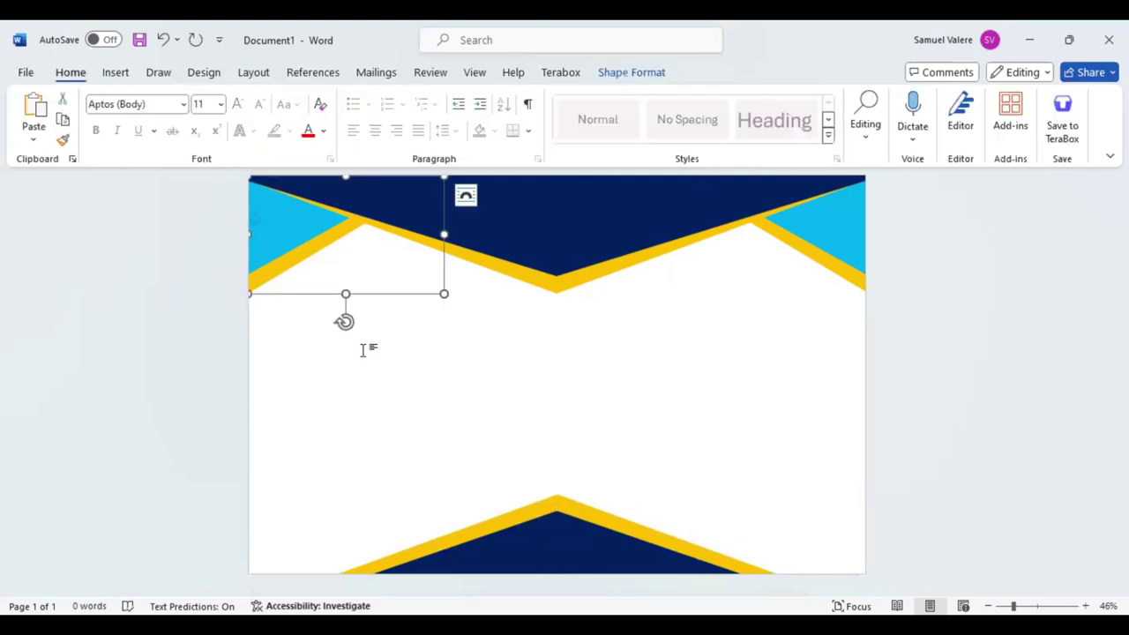
pyautogui.moveTo(315, 253); pyautogui.dragTo(331, 489)
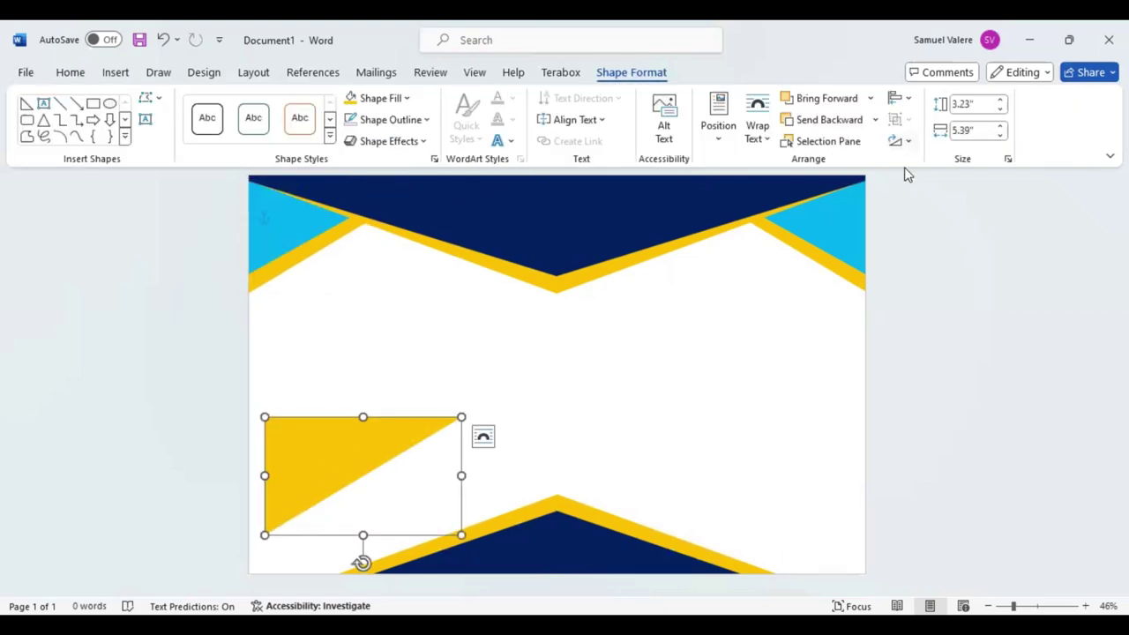
pyautogui.click(897, 142)
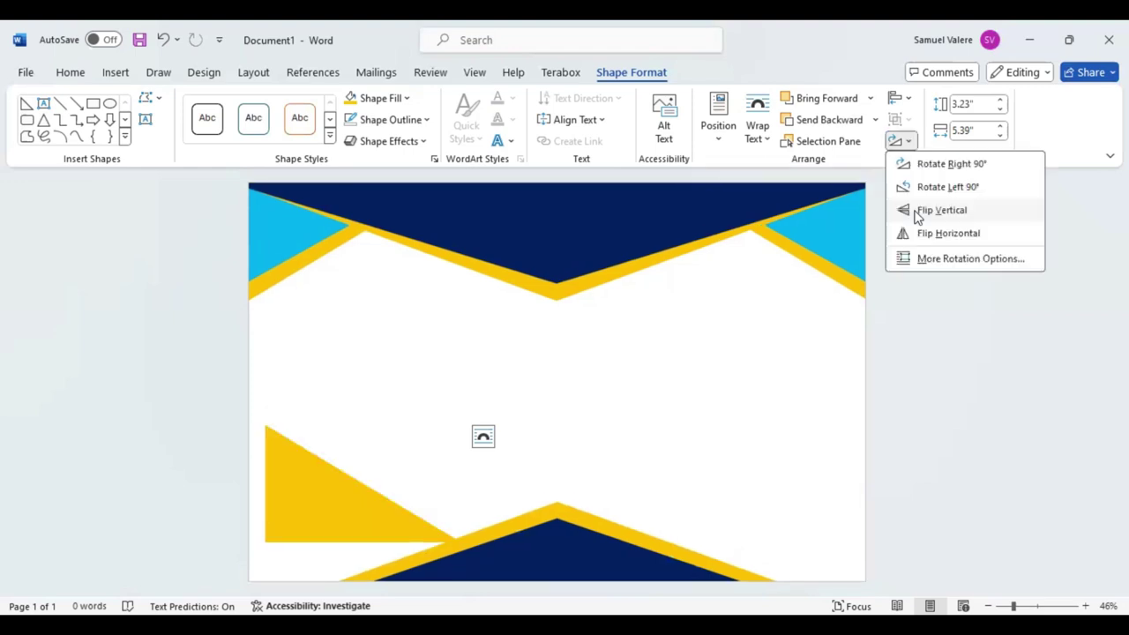
pyautogui.moveTo(294, 491)
pyautogui.mouseDown()
pyautogui.moveTo(273, 539)
pyautogui.moveTo(289, 541)
pyautogui.mouseUp()
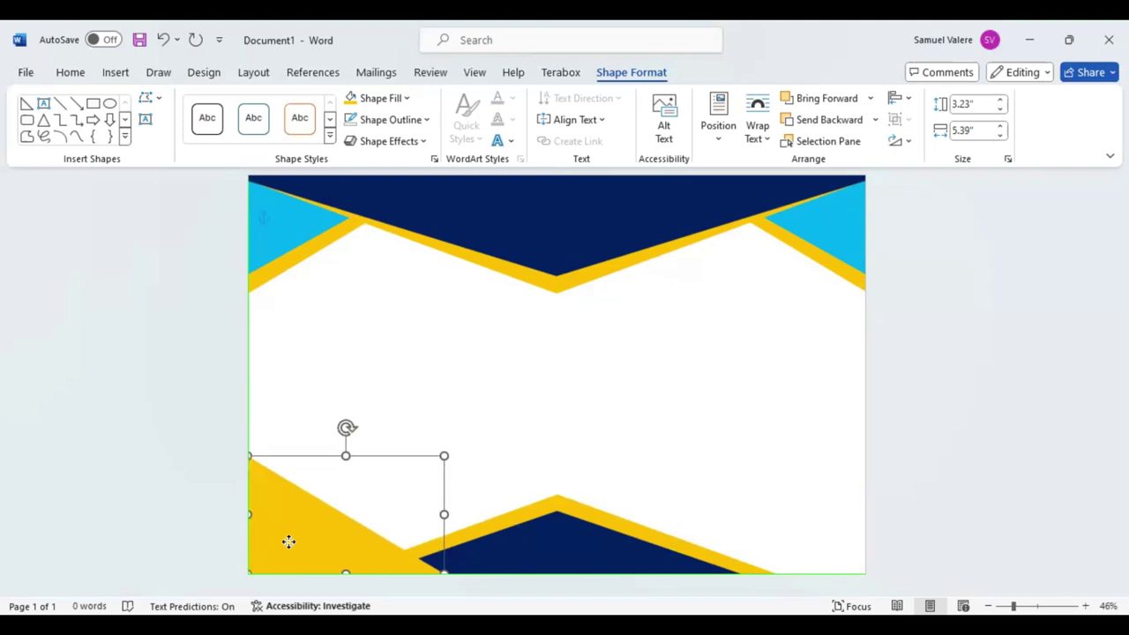
pyautogui.click(346, 469)
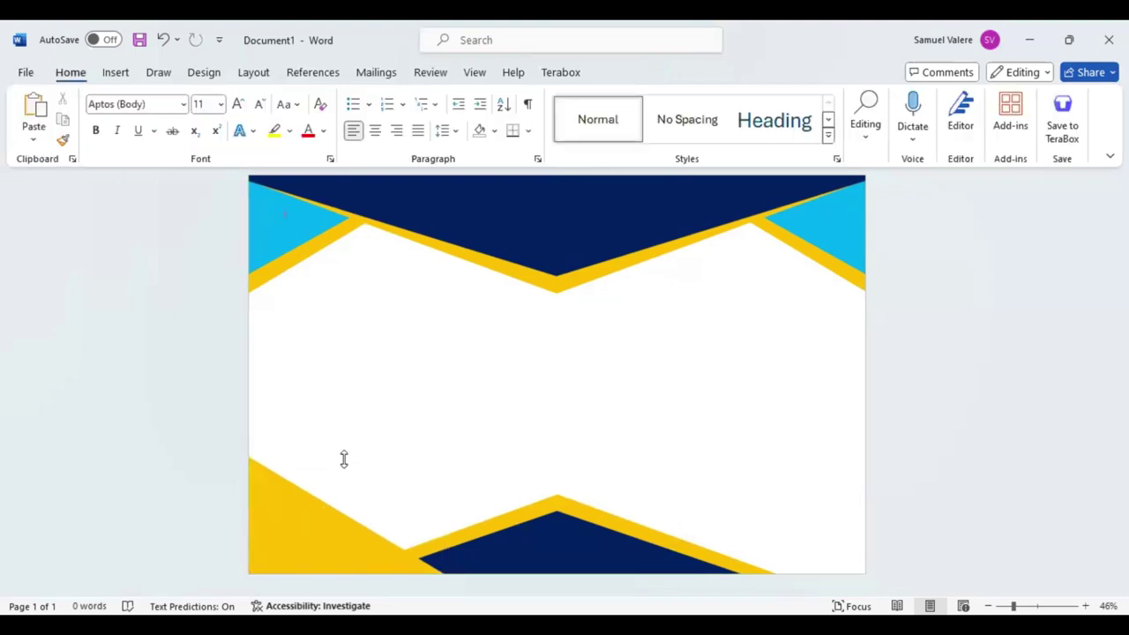
pyautogui.click(445, 457)
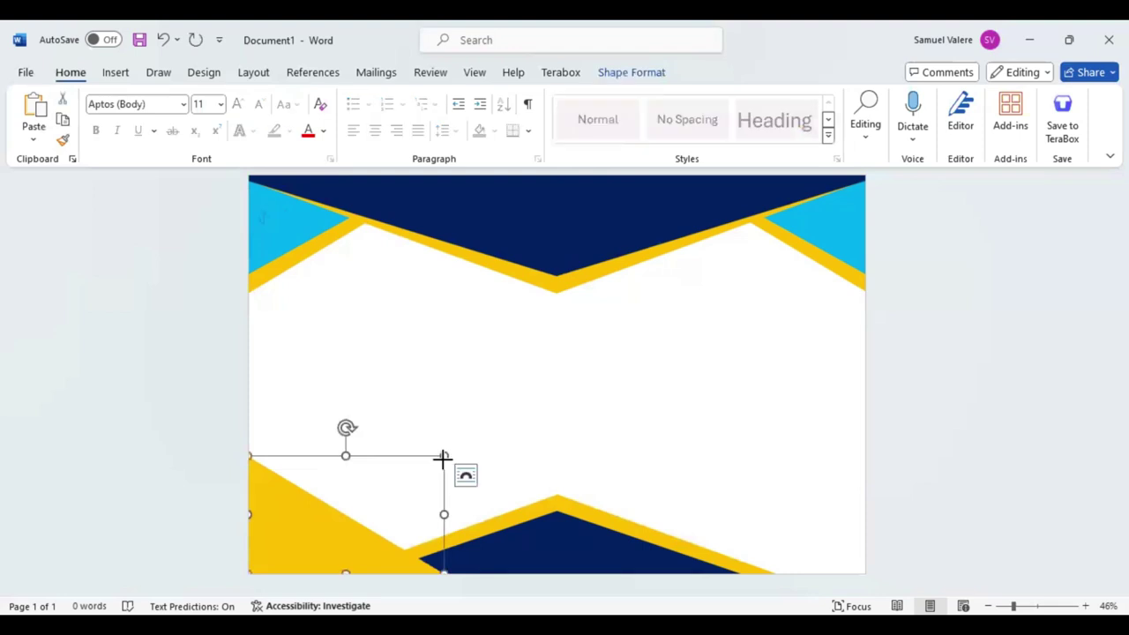
pyautogui.moveTo(443, 457)
pyautogui.mouseDown()
pyautogui.moveTo(445, 505)
pyautogui.moveTo(447, 490)
pyautogui.mouseUp()
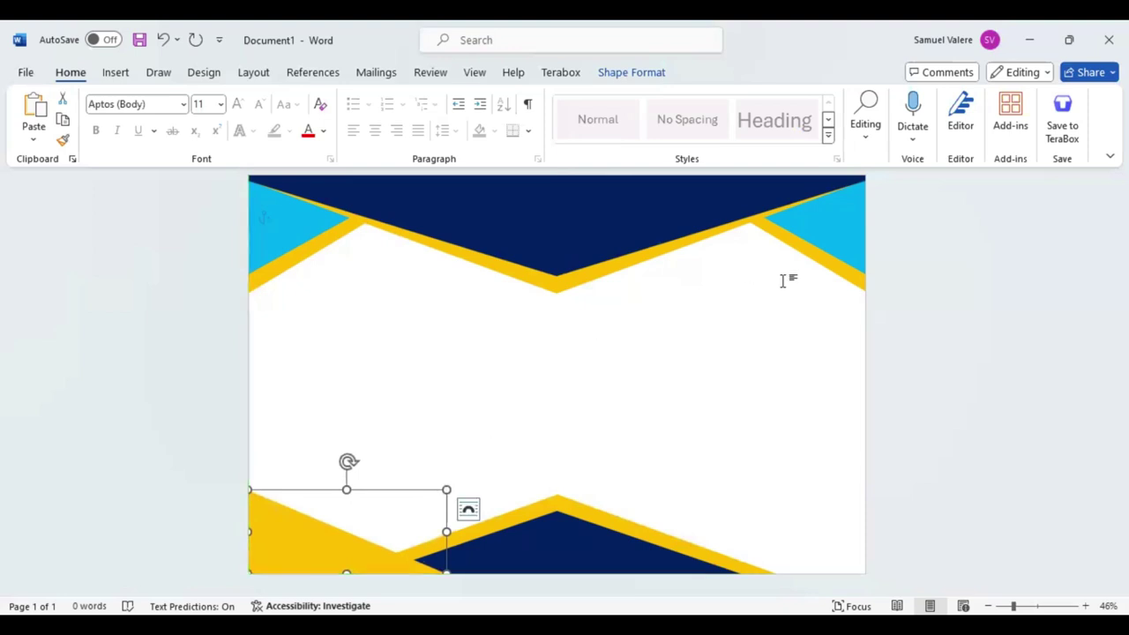
# Fill a bottom-left triangle light blue and shrink it so a gold band shows.
pyautogui.click(637, 77)
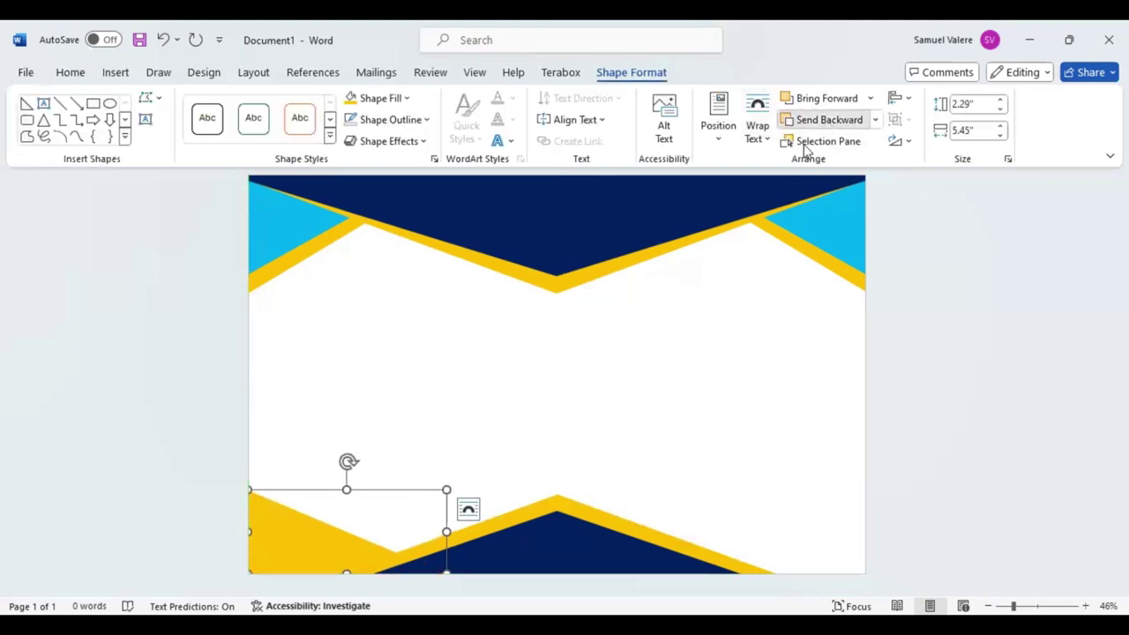
pyautogui.moveTo(328, 503); pyautogui.dragTo(303, 535)
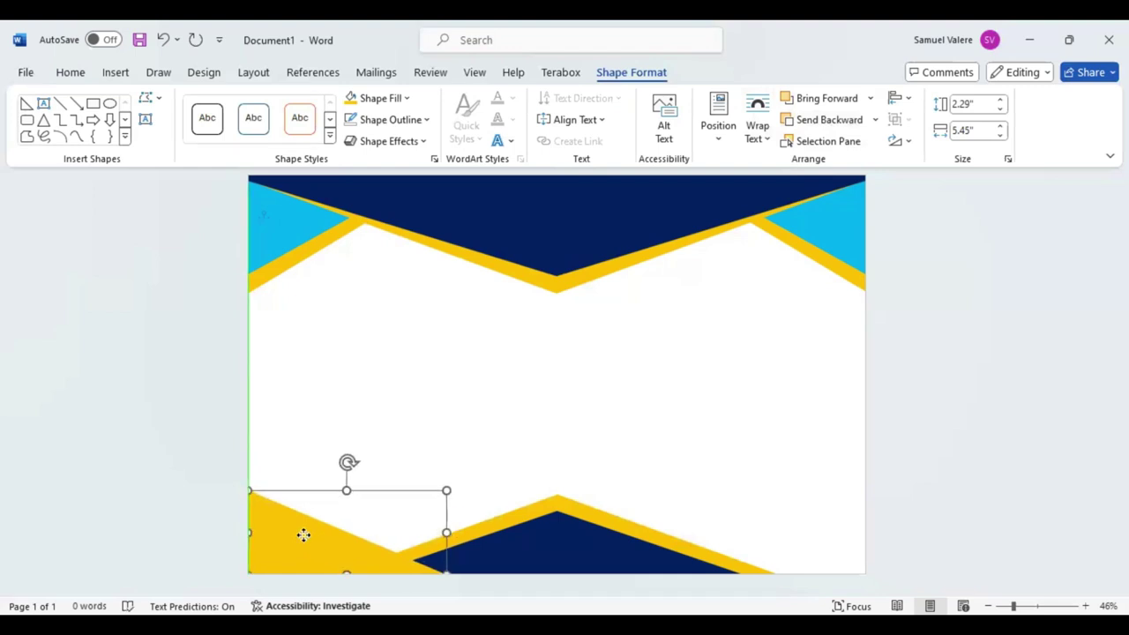
pyautogui.click(410, 99)
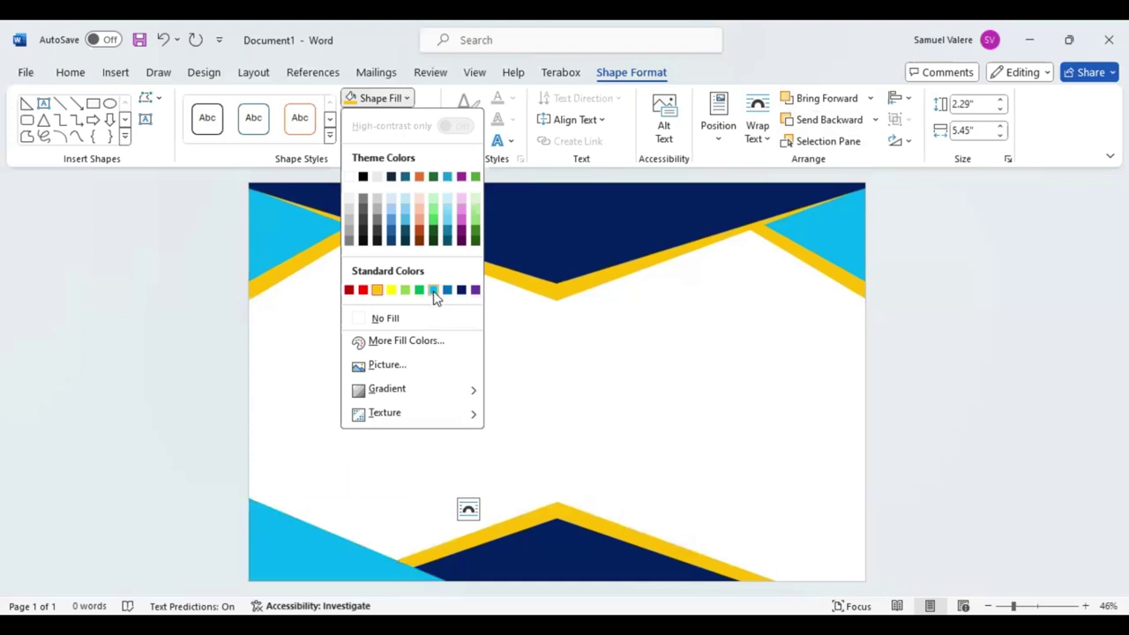
pyautogui.click(434, 291)
pyautogui.moveTo(444, 492); pyautogui.dragTo(423, 509)
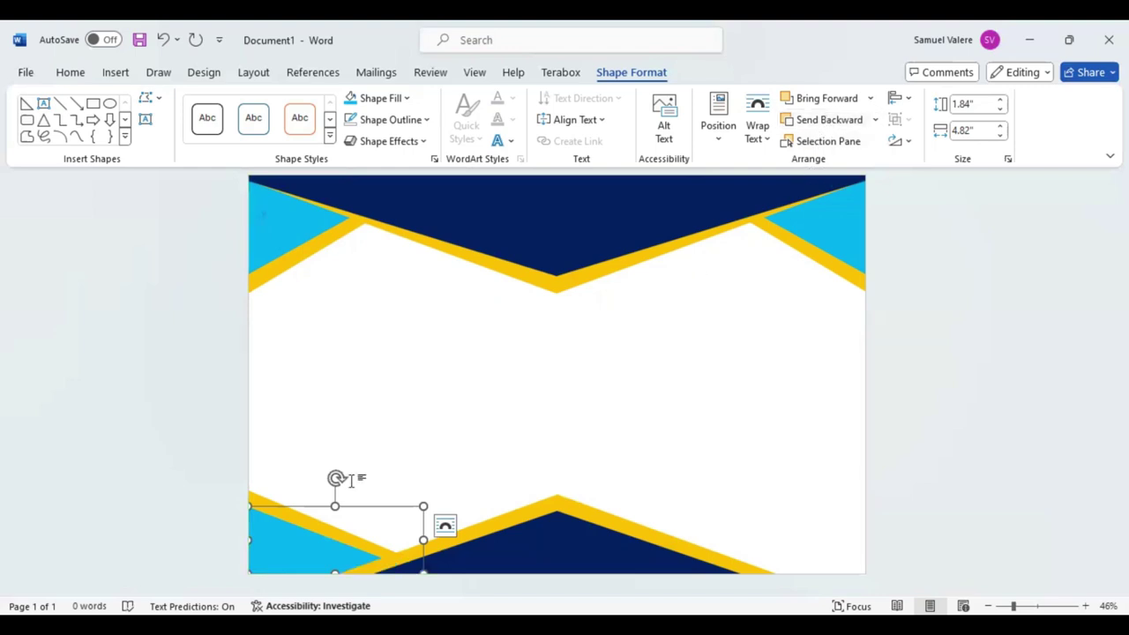
pyautogui.click(297, 484)
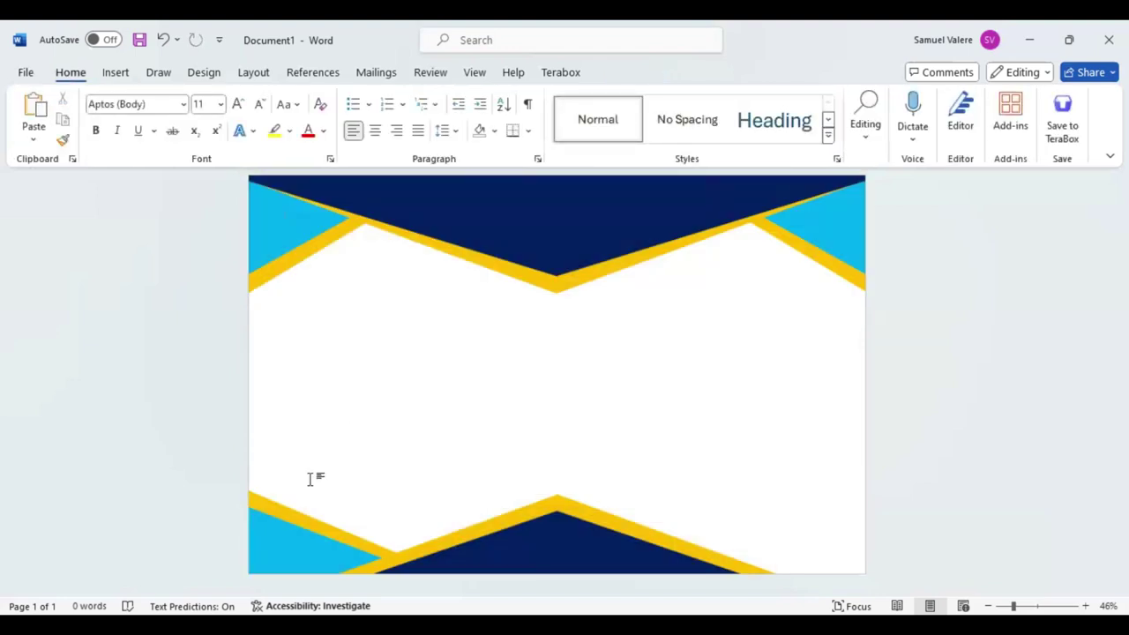
# Mirror a copy of the yellow triangle into the bottom-right corner and send it backward.
pyautogui.moveTo(310, 479); pyautogui.dragTo(684, 502)
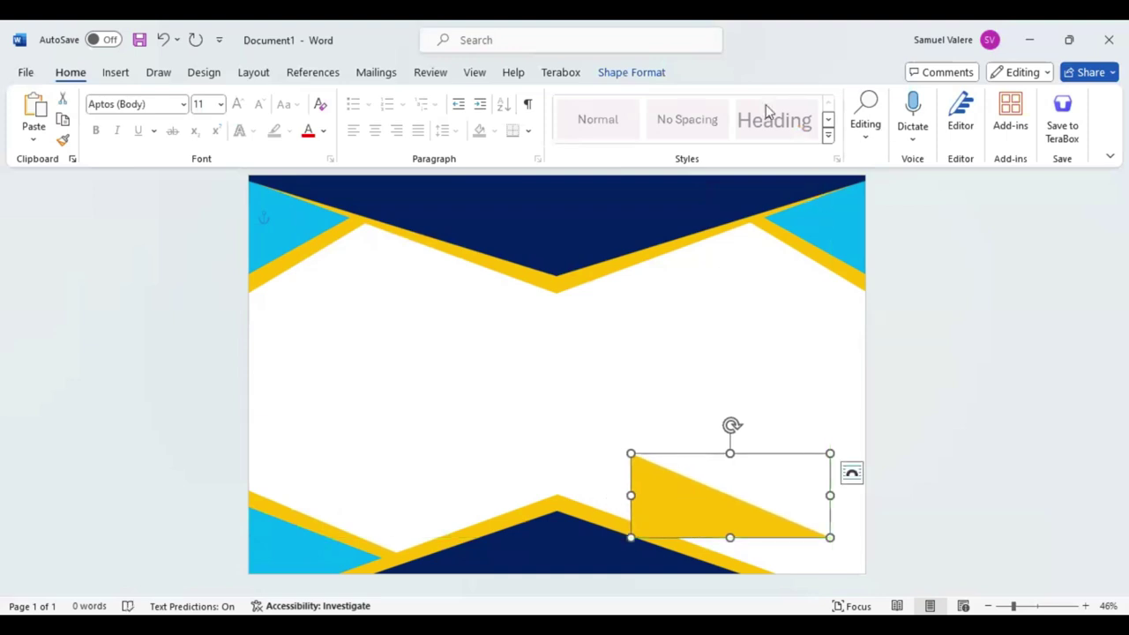
pyautogui.click(623, 76)
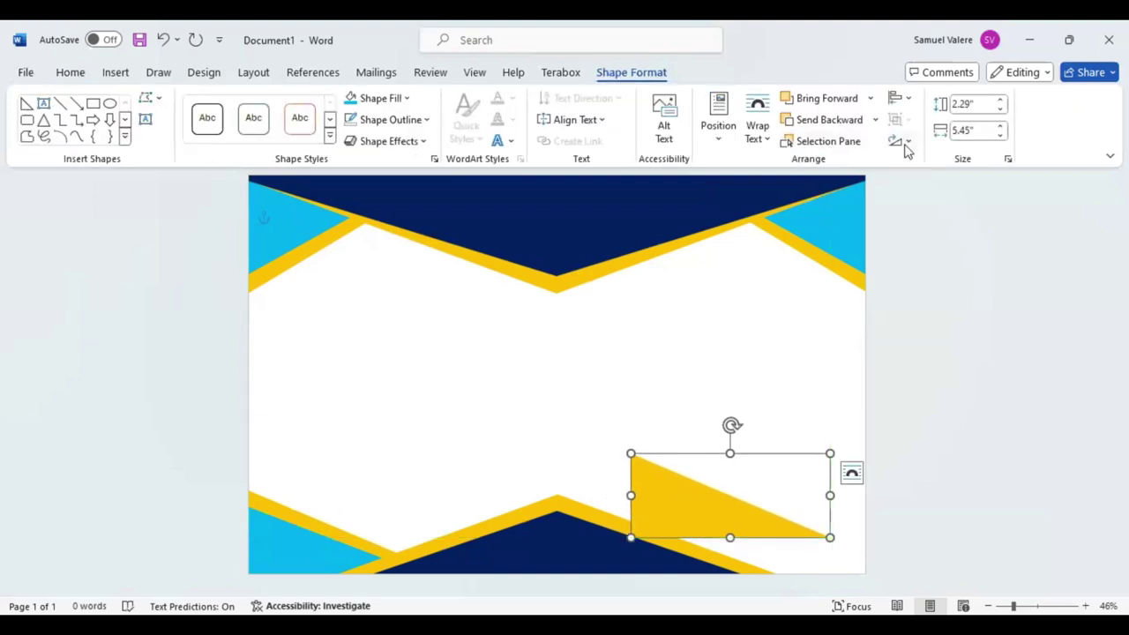
pyautogui.click(905, 145)
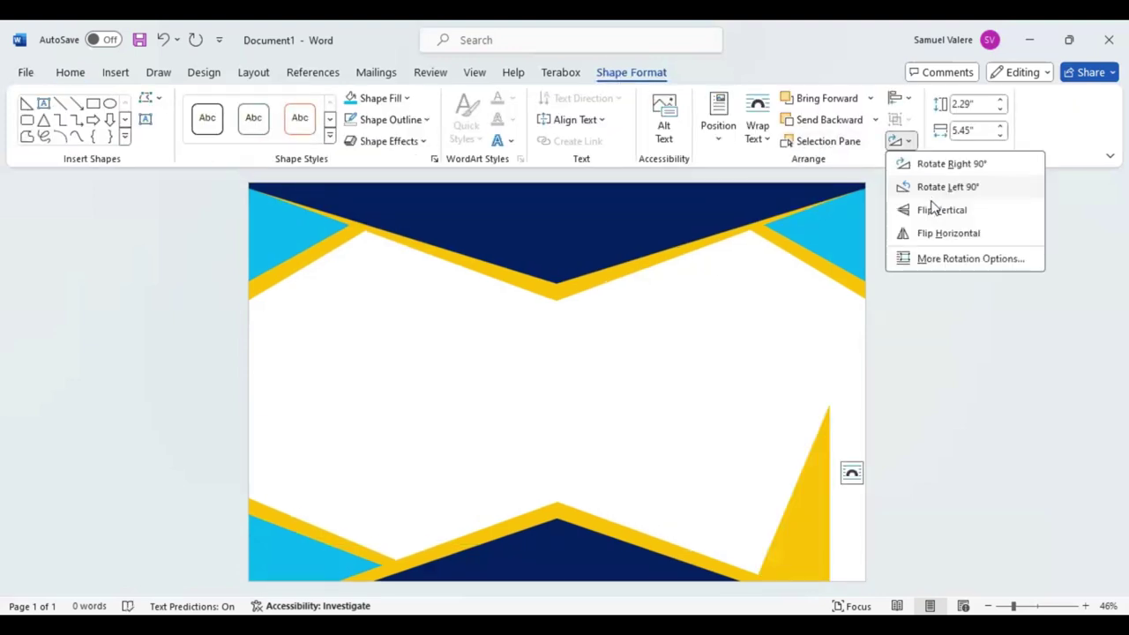
pyautogui.click(933, 234)
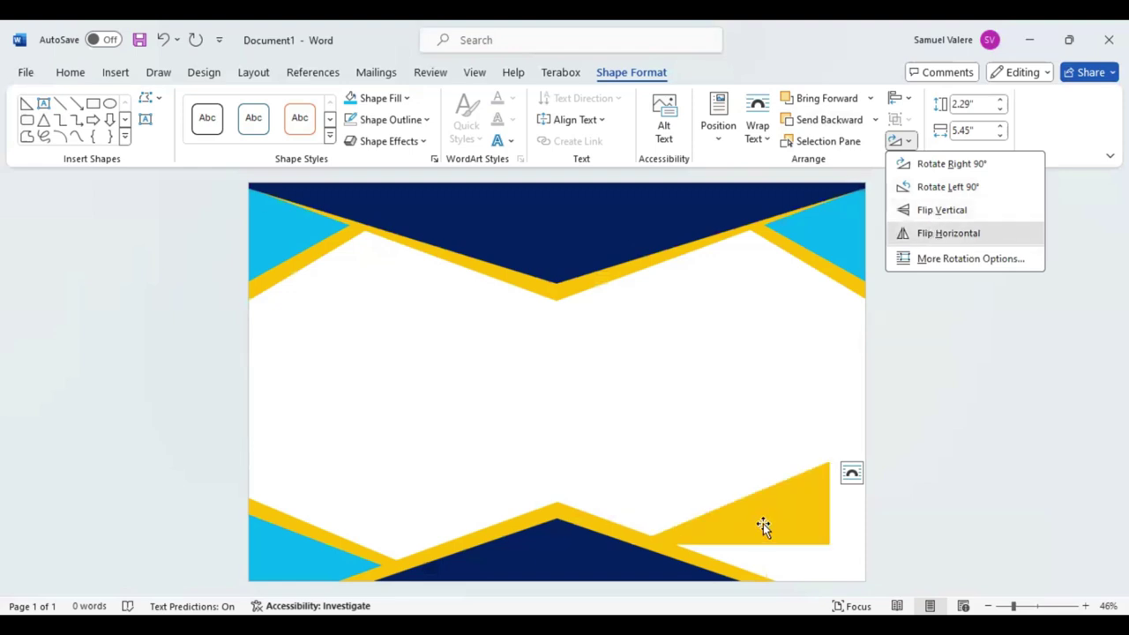
pyautogui.moveTo(763, 524); pyautogui.dragTo(831, 559)
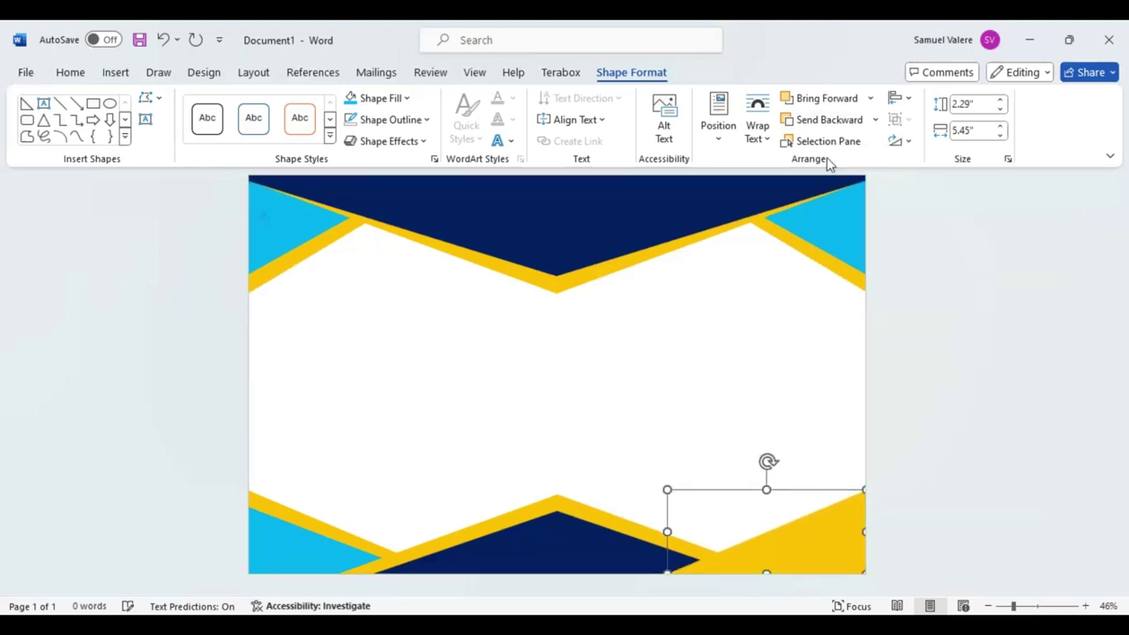
pyautogui.click(820, 123)
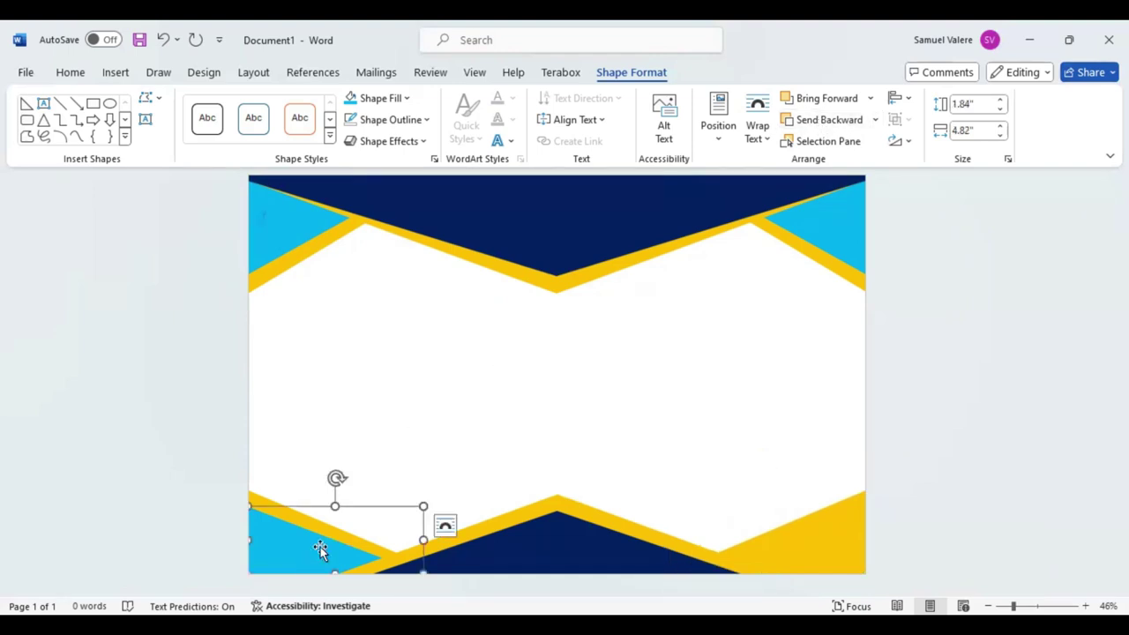
# Mirror a copy of the cyan triangle into the bottom-right corner and send it one layer back.
pyautogui.moveTo(305, 554); pyautogui.dragTo(695, 524)
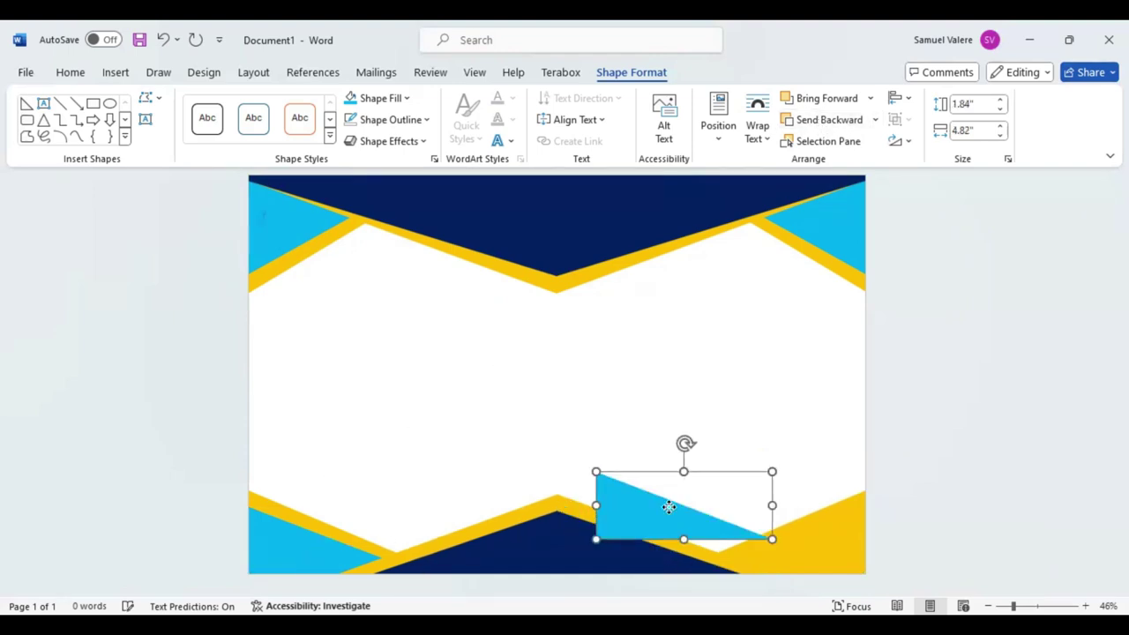
pyautogui.click(902, 142)
pyautogui.click(917, 232)
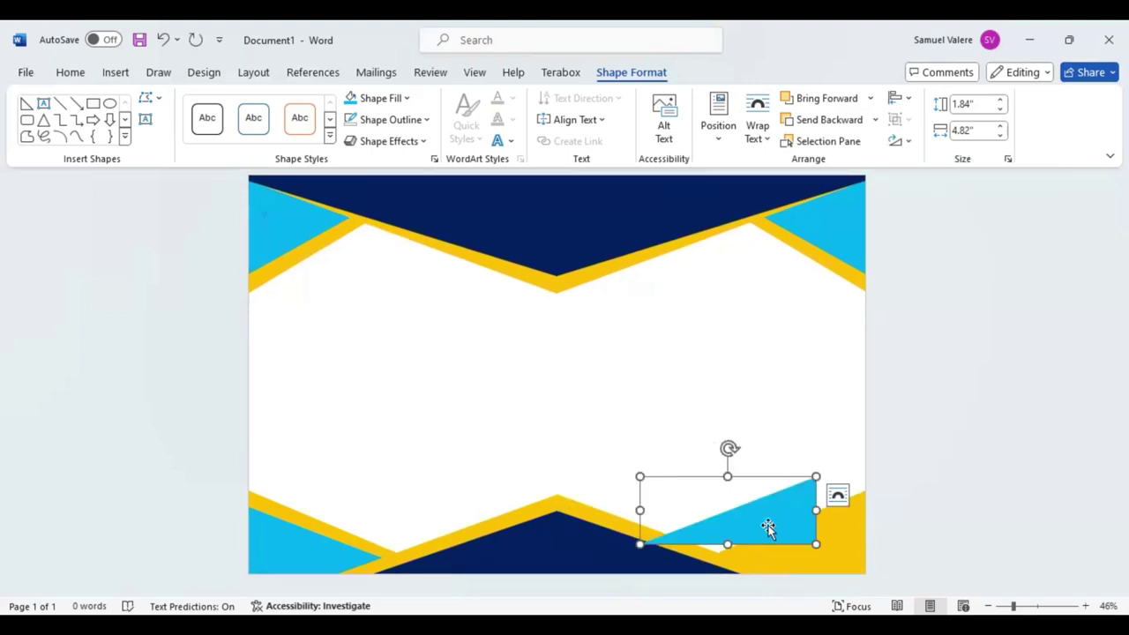
pyautogui.moveTo(780, 528)
pyautogui.mouseDown()
pyautogui.moveTo(830, 541)
pyautogui.moveTo(831, 558)
pyautogui.mouseUp()
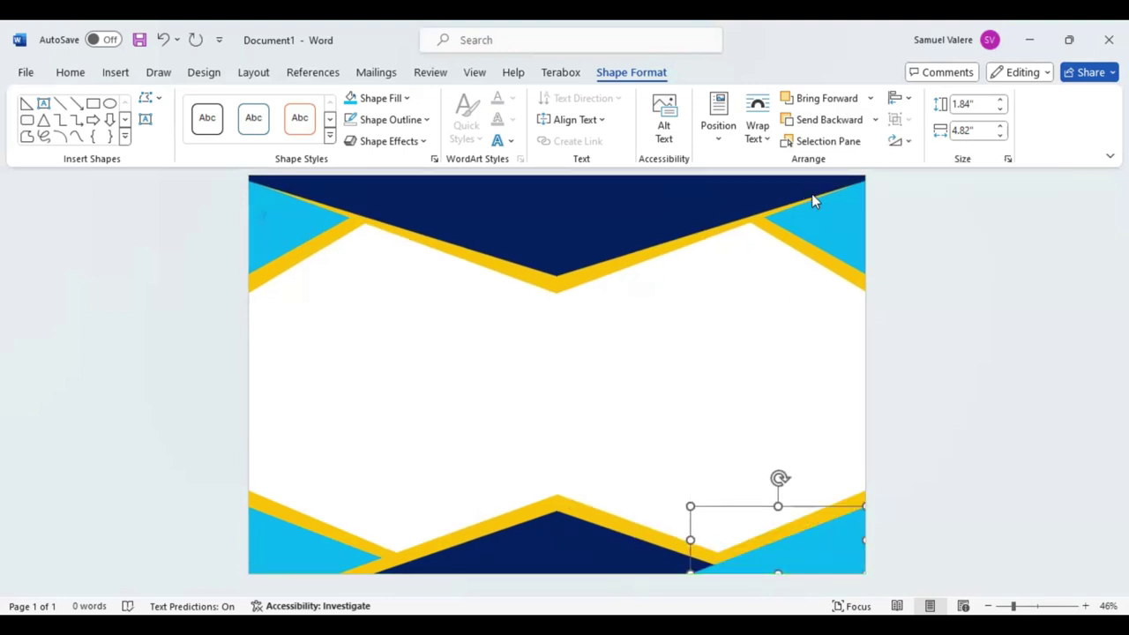
pyautogui.click(830, 121)
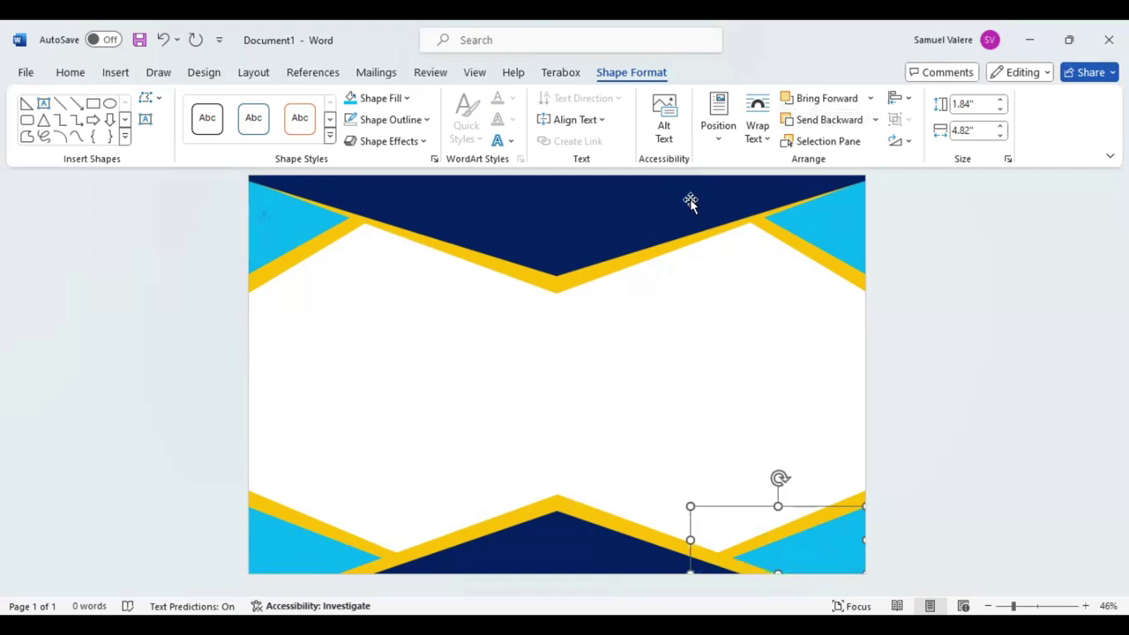
pyautogui.click(530, 406)
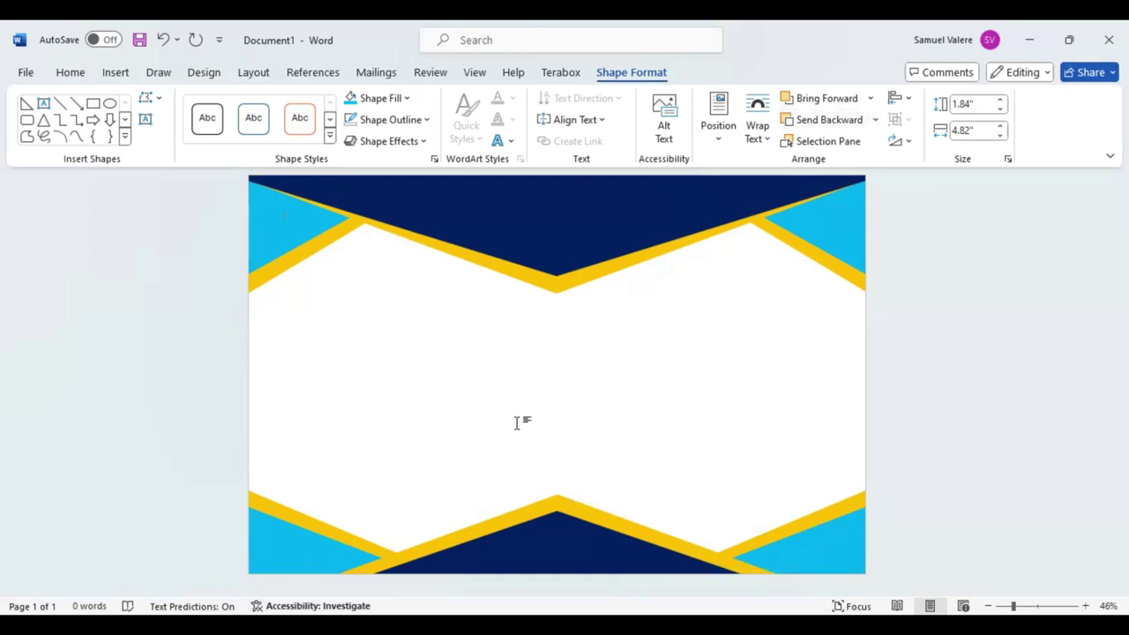
# Draw a text box across the top navy band holding 'Certificate' and set it to No Fill.
pyautogui.click(115, 73)
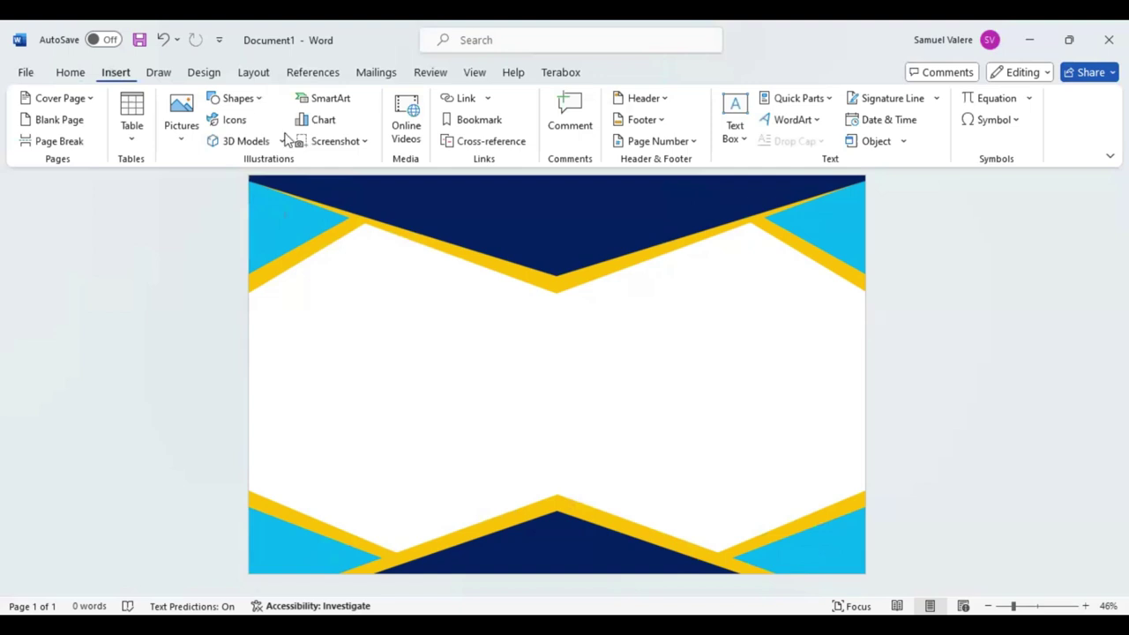
pyautogui.click(239, 98)
pyautogui.click(232, 143)
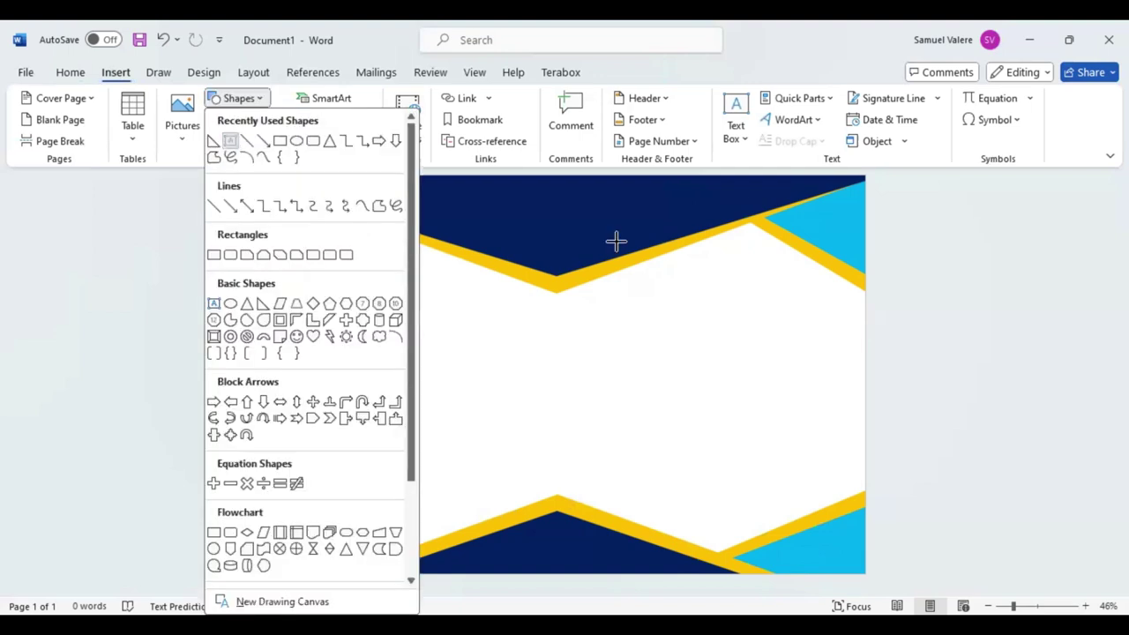
pyautogui.moveTo(423, 201); pyautogui.dragTo(697, 244)
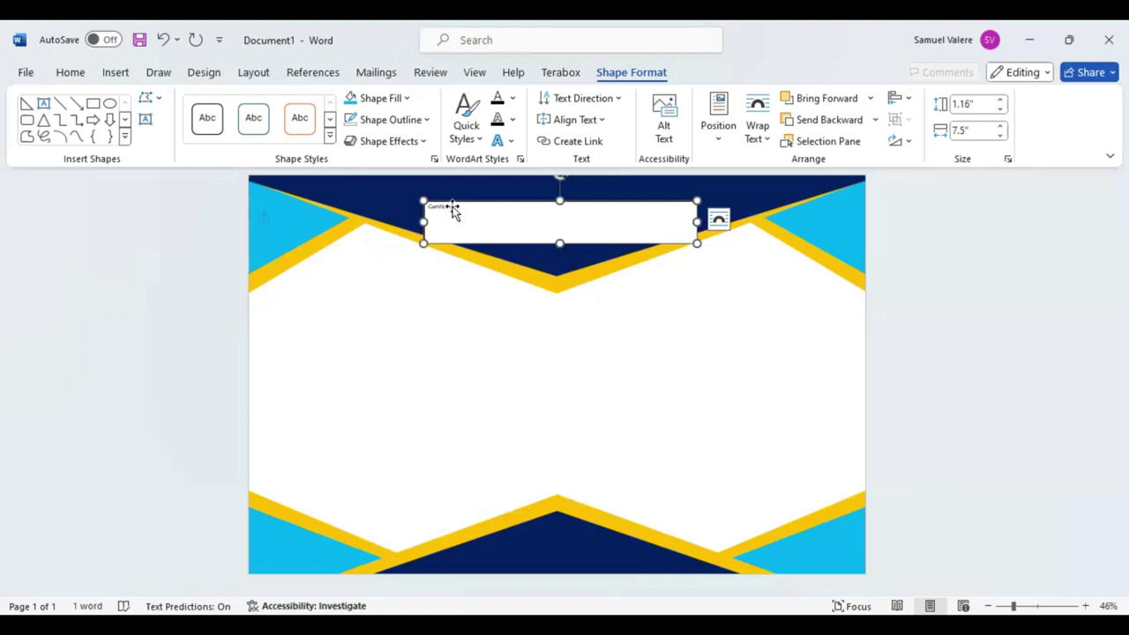
pyautogui.moveTo(460, 222); pyautogui.dragTo(425, 222)
pyautogui.click(408, 98)
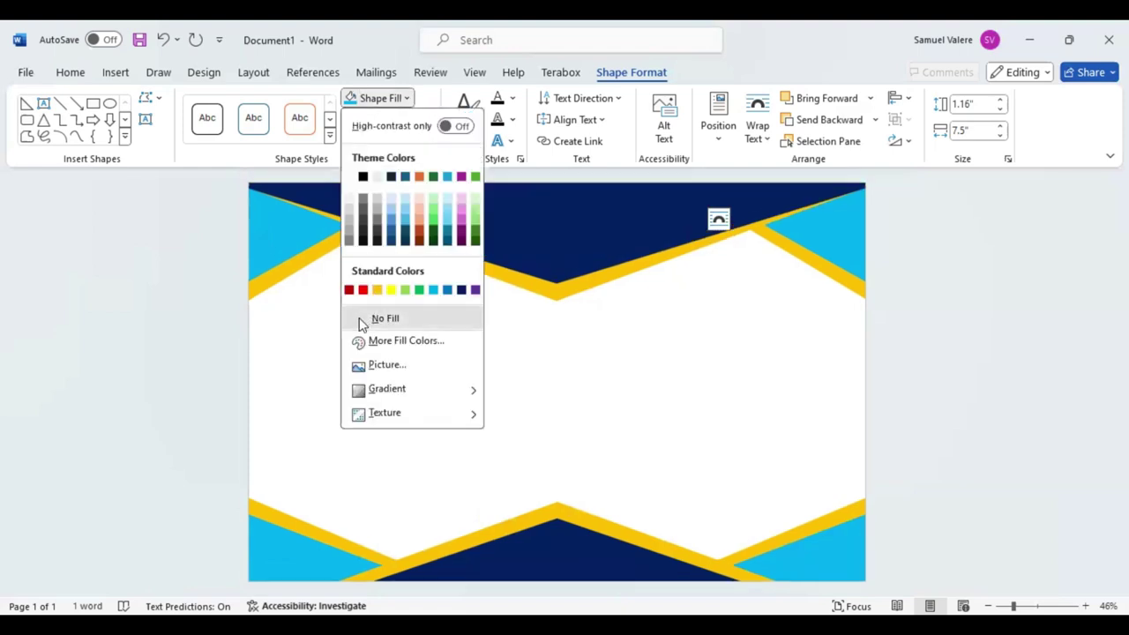
pyautogui.click(362, 318)
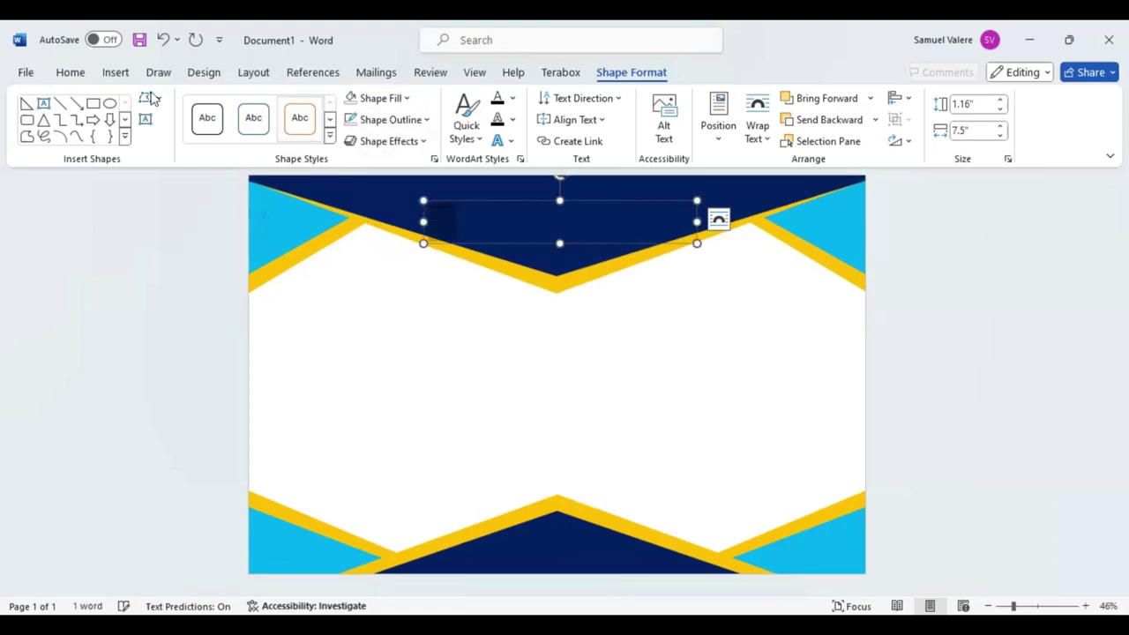
pyautogui.click(72, 74)
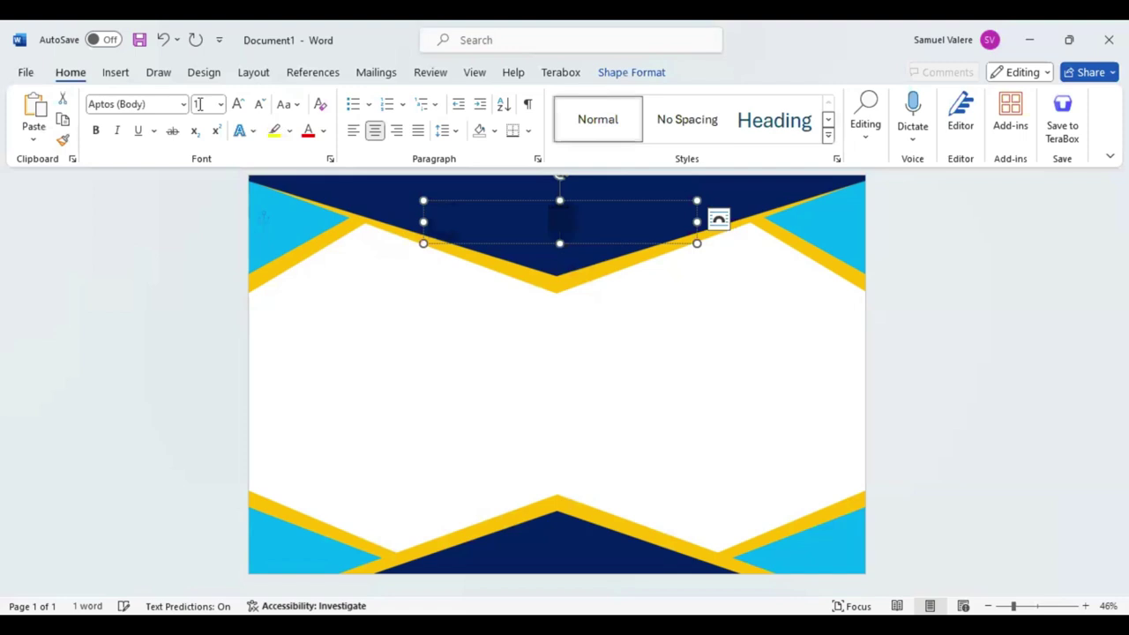
# Format the title as white, uppercase, 72 pt Baskerville Old Face.
pyautogui.click(158, 108)
pyautogui.write('Baskerville Old Face')
pyautogui.press('Return')
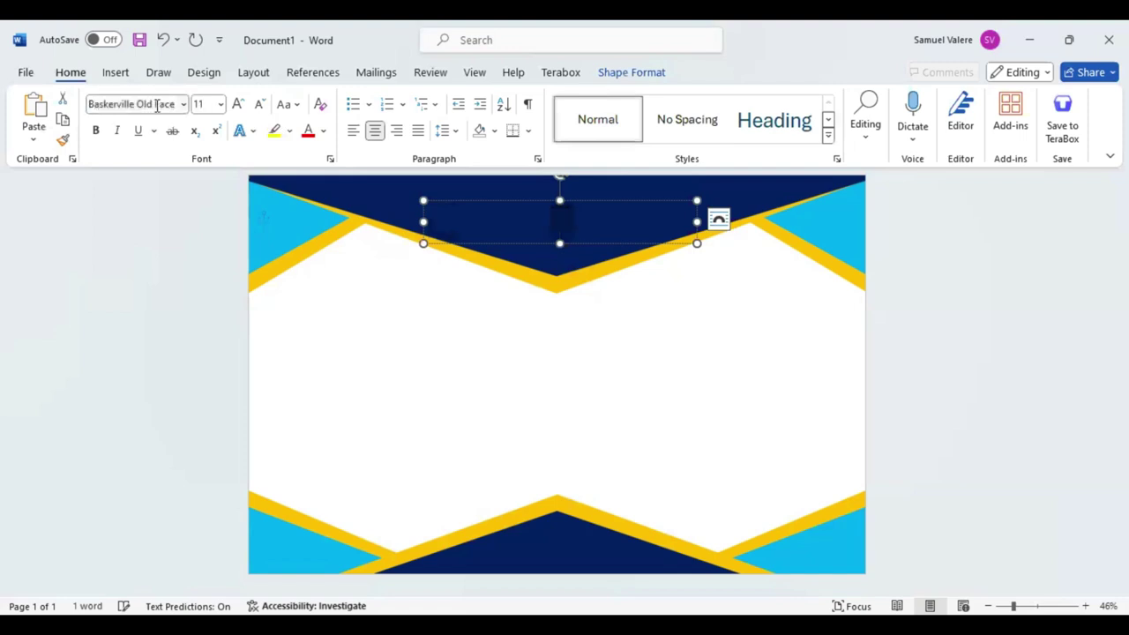
pyautogui.click(239, 105)
pyautogui.click(289, 104)
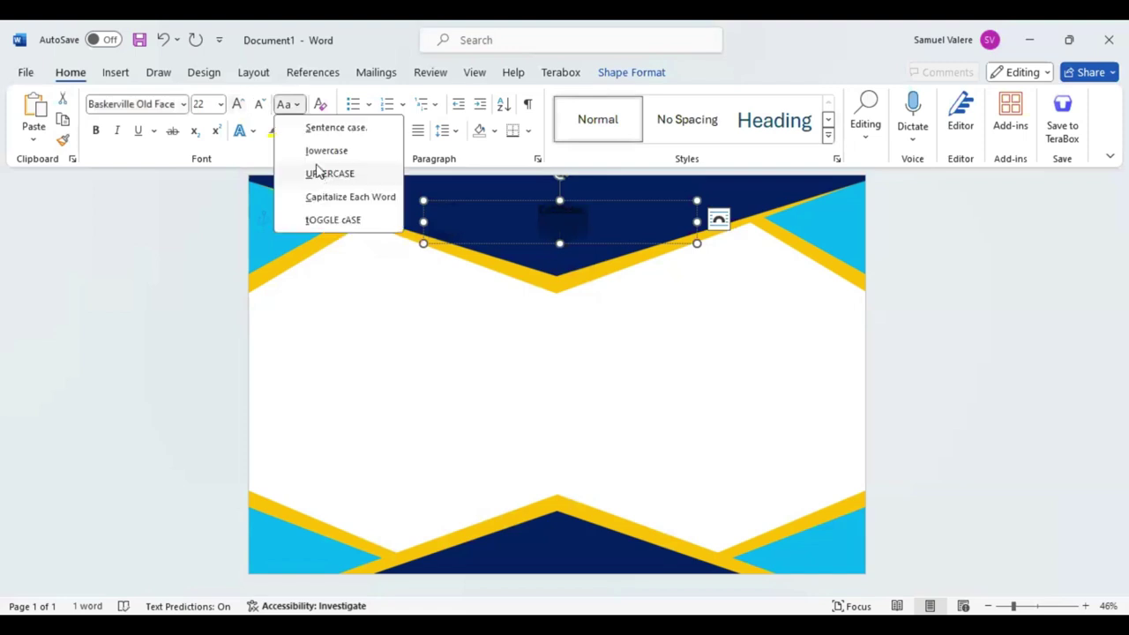
pyautogui.click(317, 173)
pyautogui.click(238, 105)
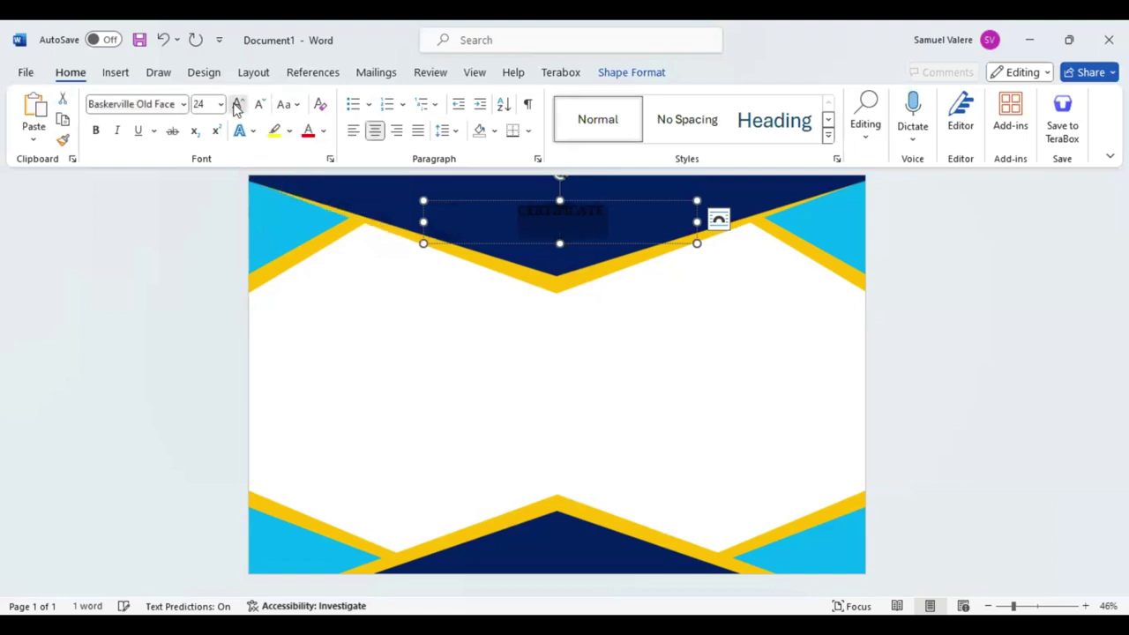
pyautogui.click(236, 105)
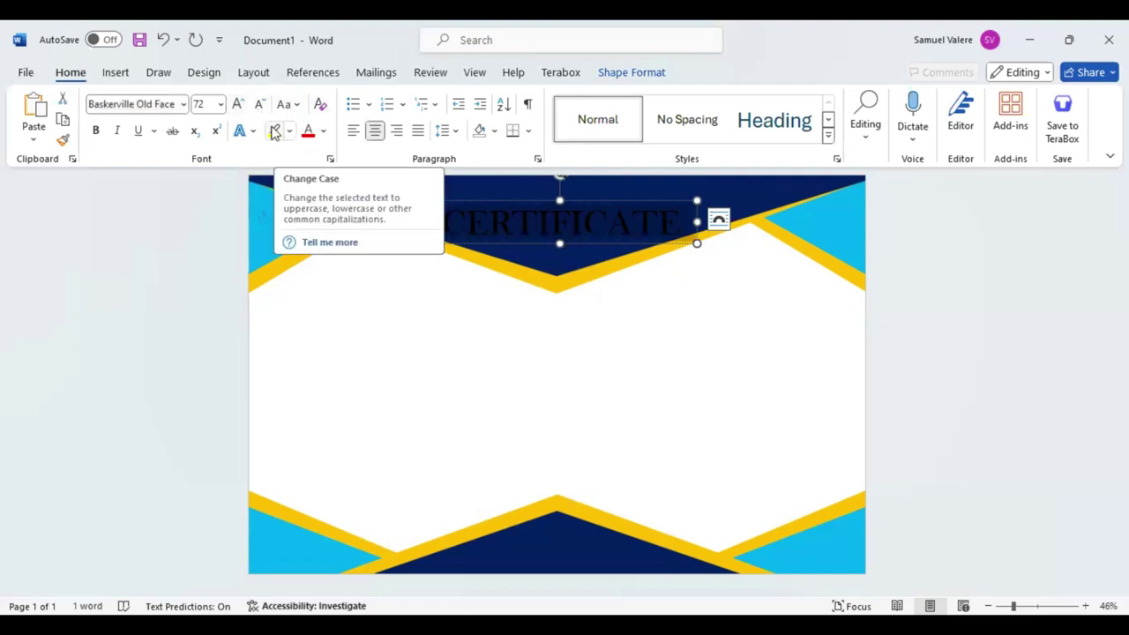
pyautogui.click(325, 132)
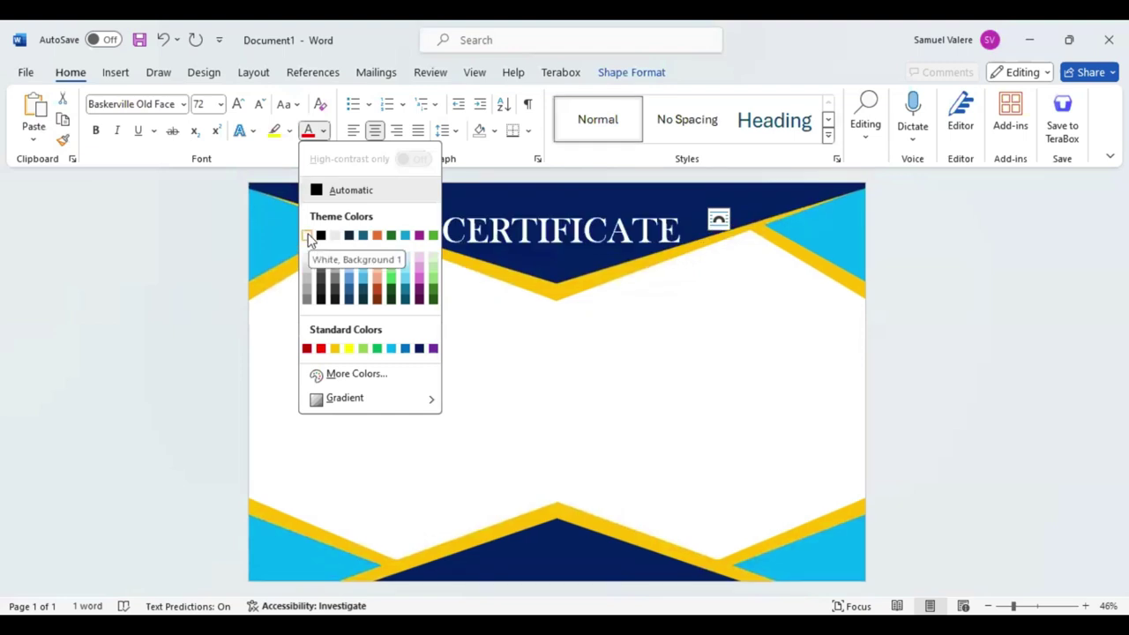
pyautogui.click(307, 235)
# Nudge the CERTIFICATE title box up to the top of the page, centred.
pyautogui.click(578, 246)
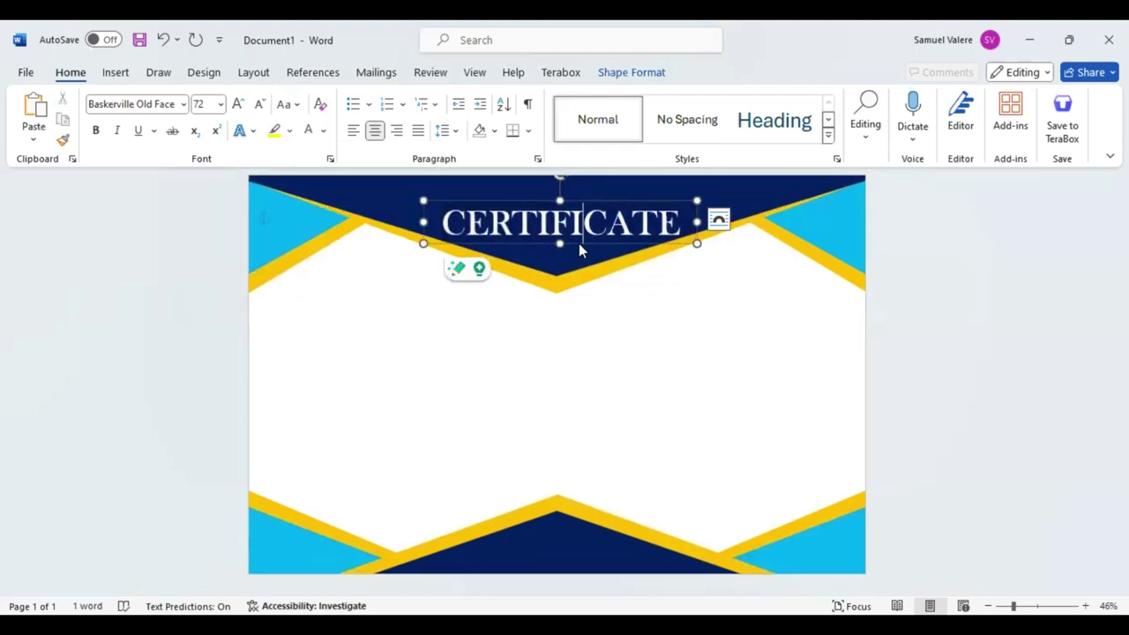
pyautogui.press('Left')
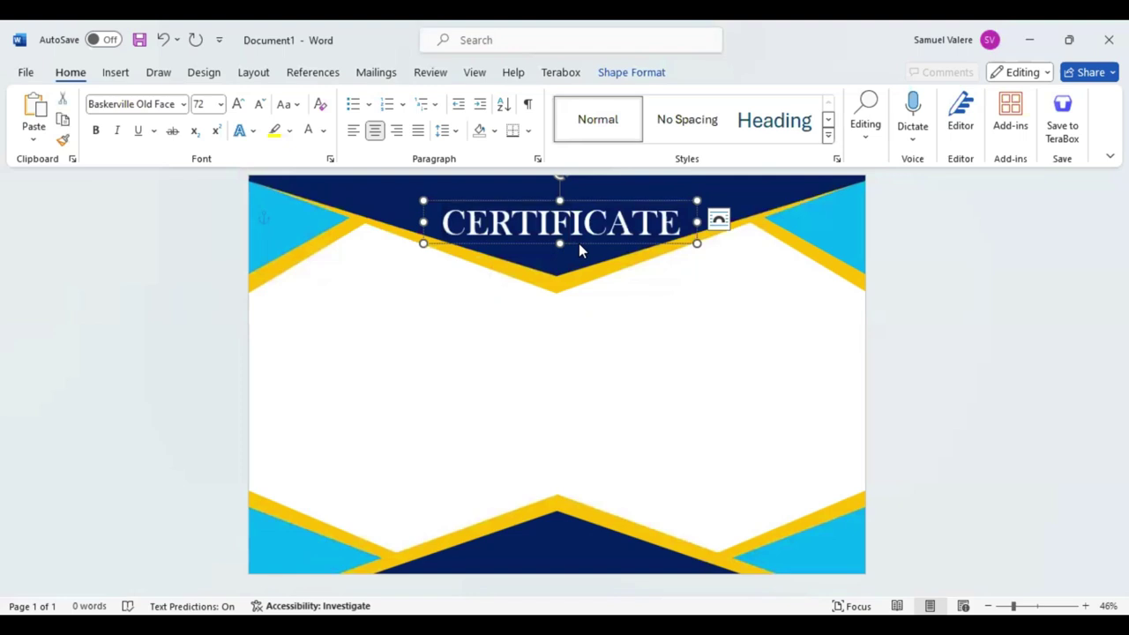
pyautogui.press('Up')
pyautogui.press('Up')
pyautogui.press('Up')
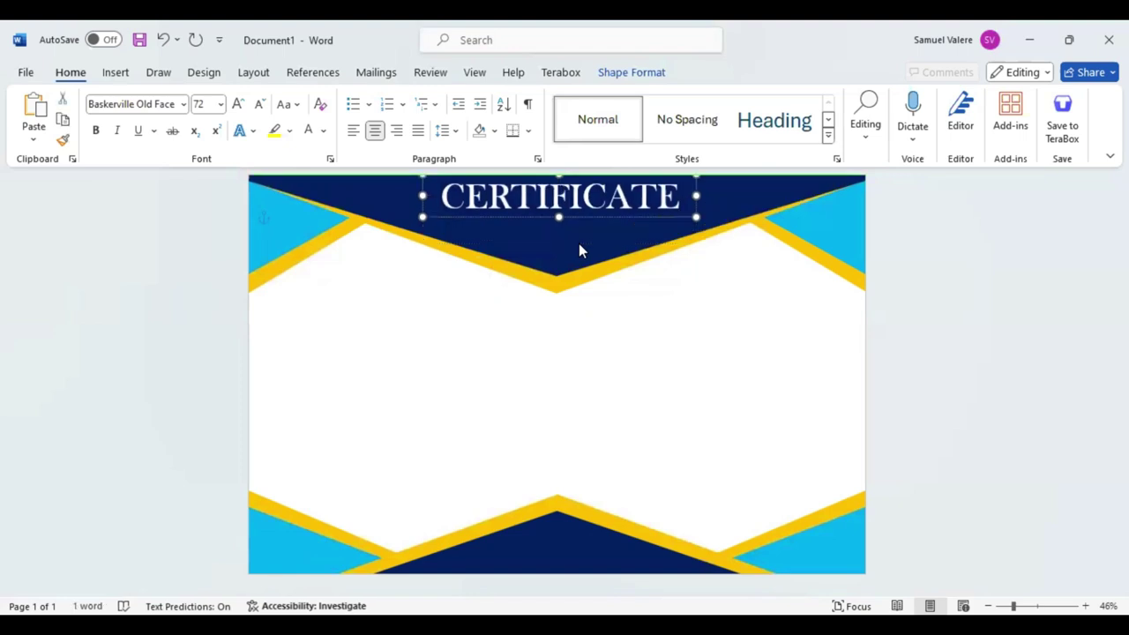
pyautogui.press('Down')
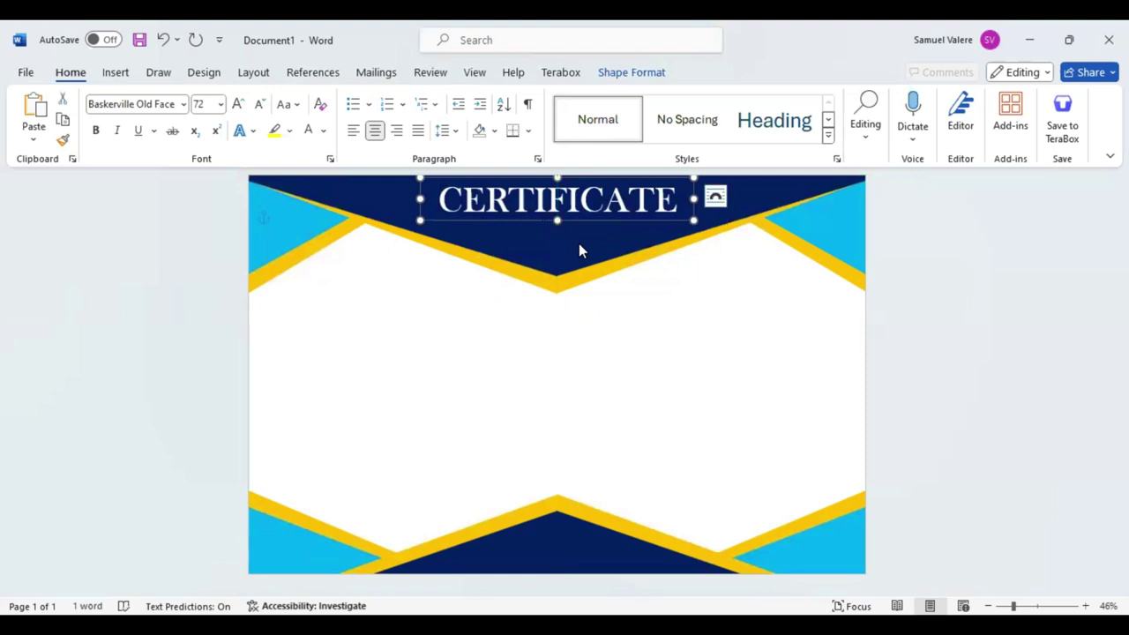
# Duplicate the title box below it, change its text to 'OF ACHIEVEMENT', and shrink it to 36 pt.
pyautogui.moveTo(524, 221); pyautogui.dragTo(529, 256)
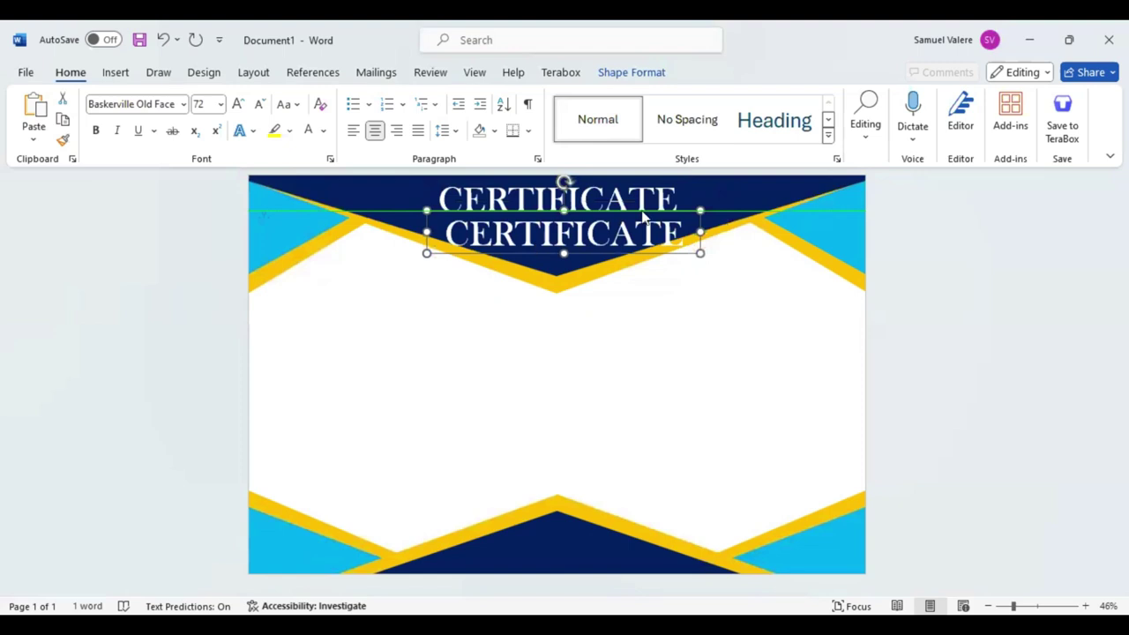
pyautogui.doubleClick(570, 285)
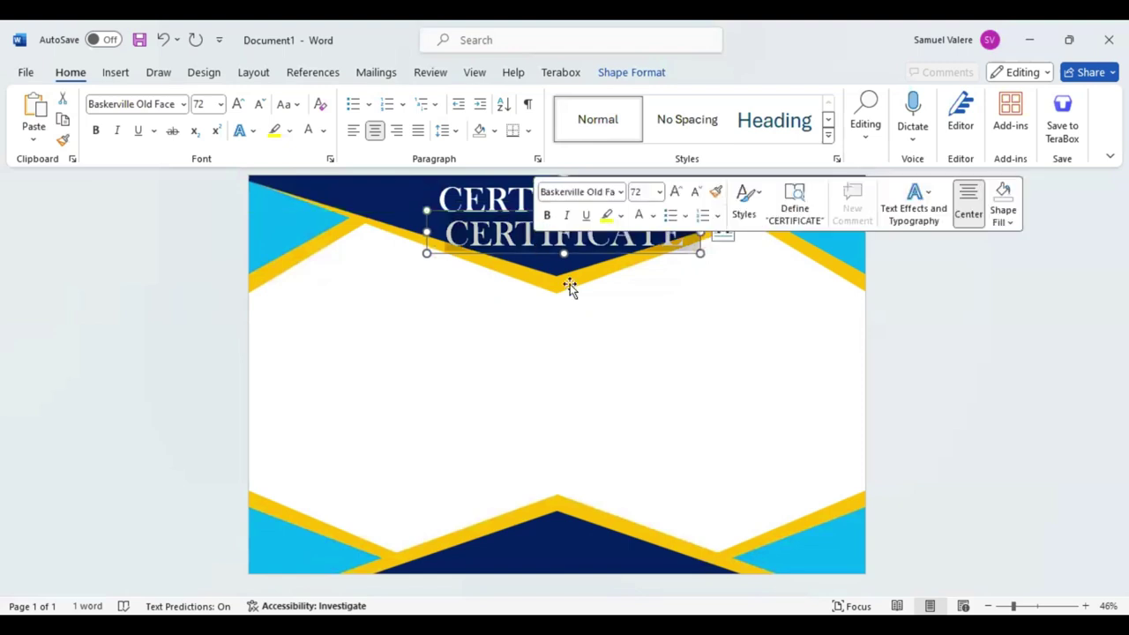
pyautogui.write('Of')
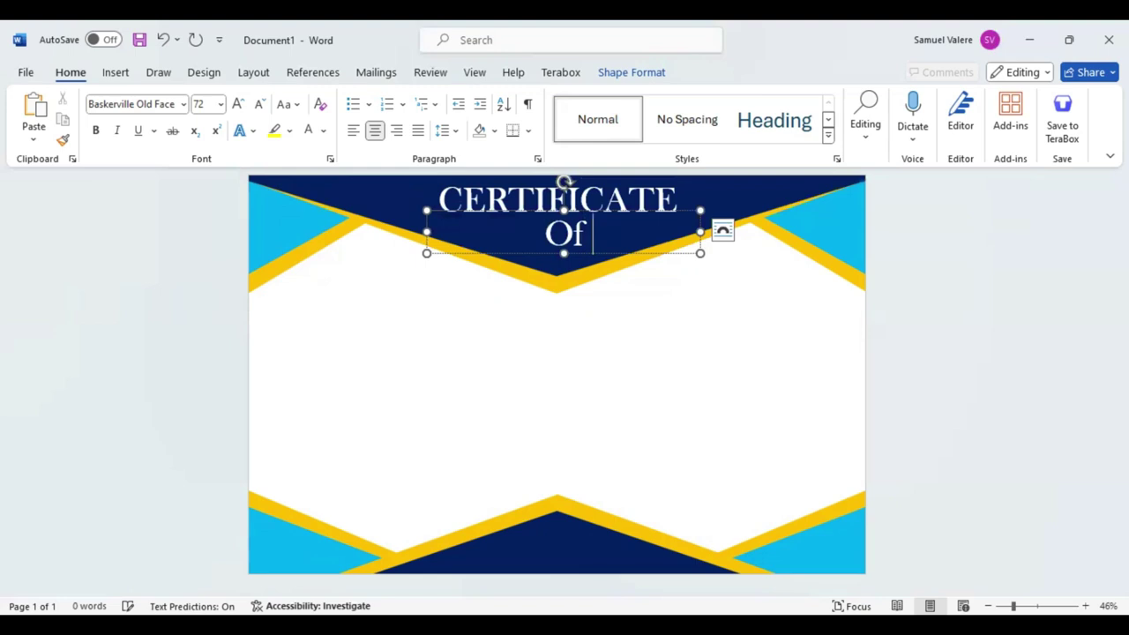
pyautogui.write(' Achievement')
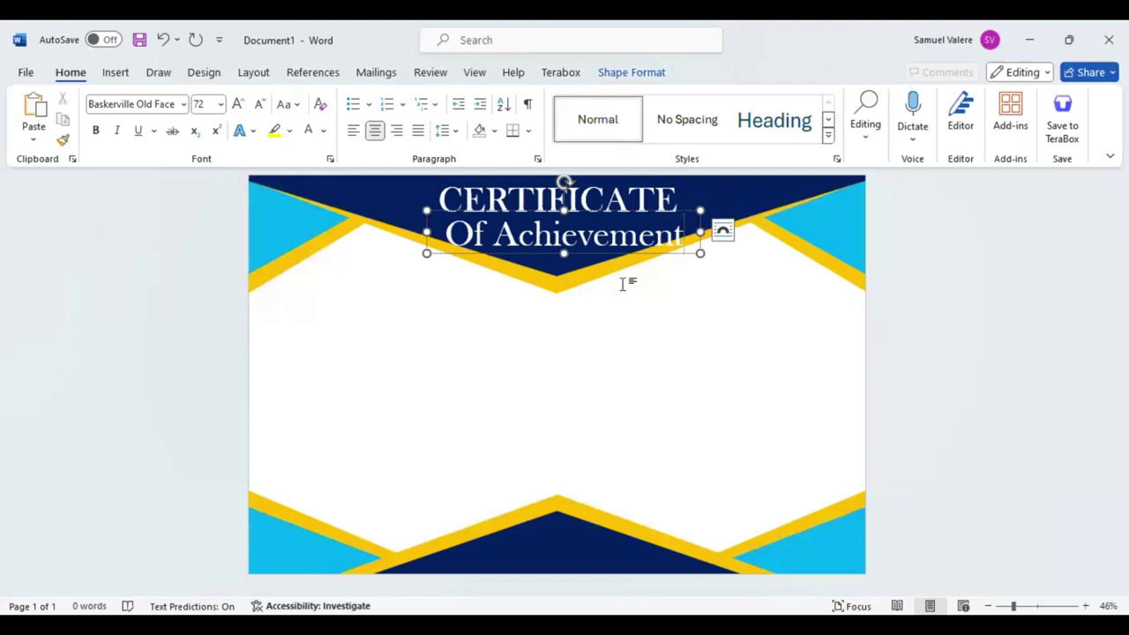
pyautogui.click(285, 107)
pyautogui.click(327, 176)
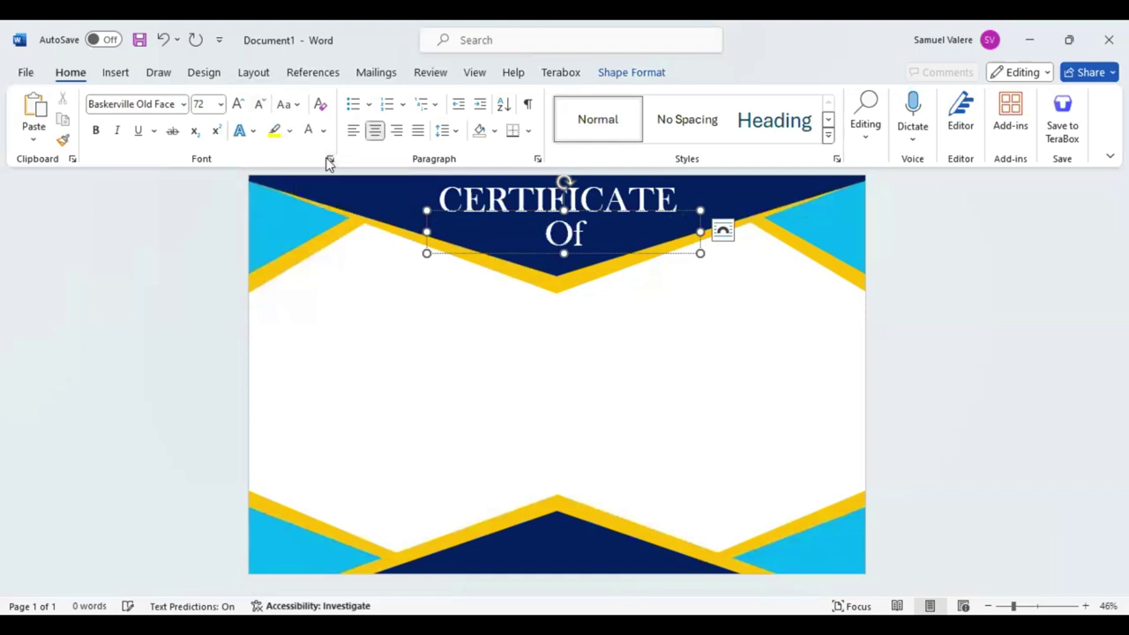
pyautogui.click(291, 105)
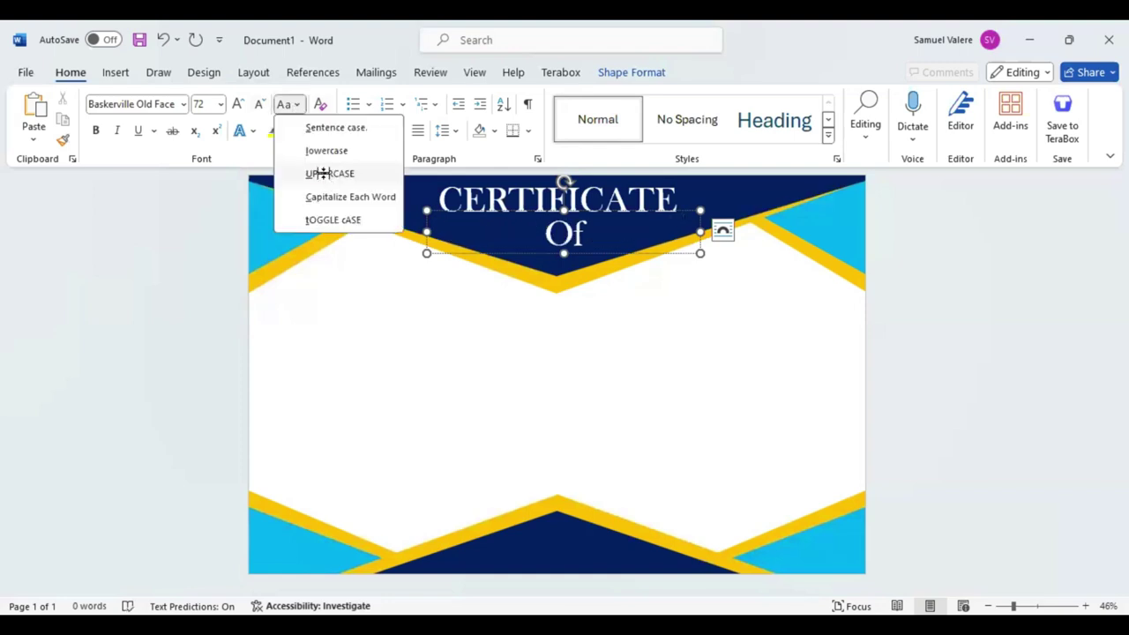
pyautogui.press('Escape')
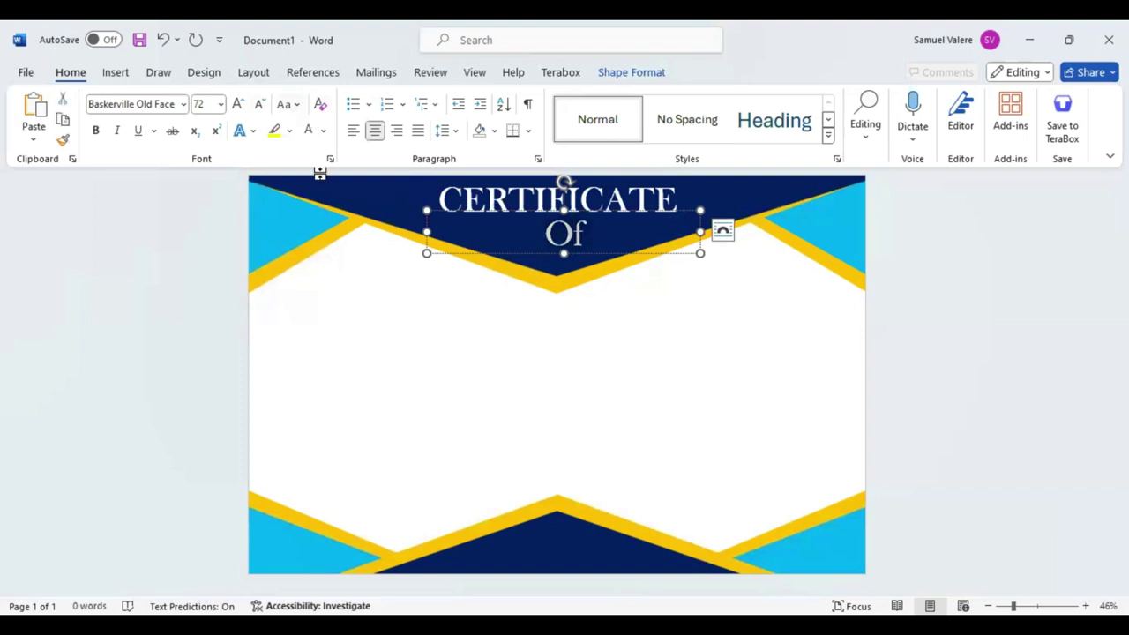
pyautogui.write('OF ACHIEVEMENT')
pyautogui.click(260, 105)
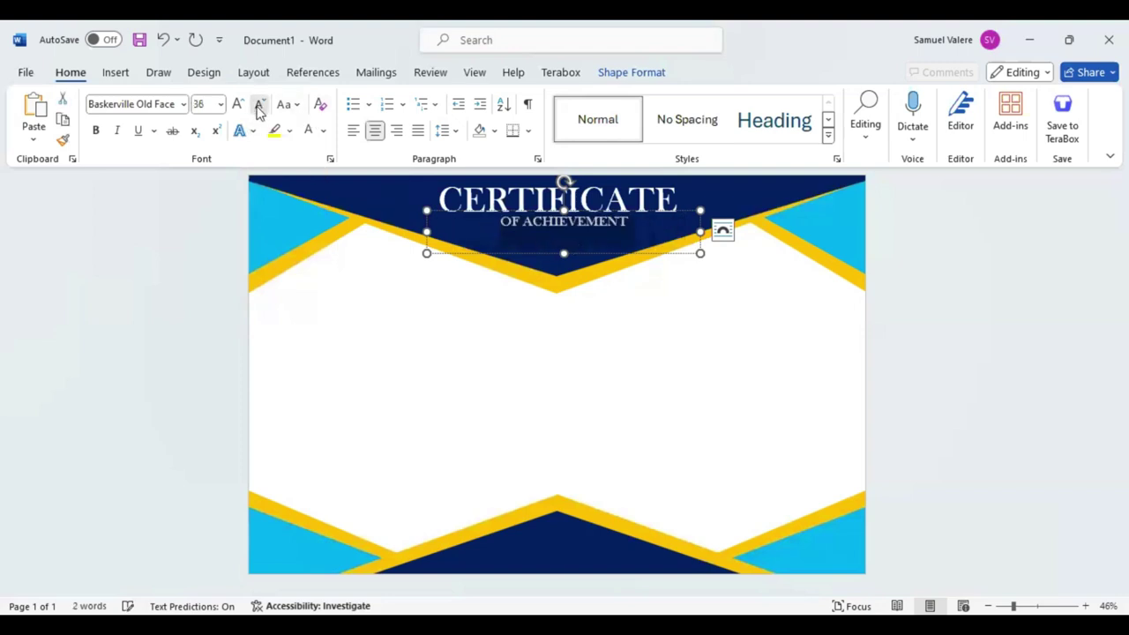
# Restyle the subtitle as 24 pt light-blue Aptos Display, centred under CERTIFICATE.
pyautogui.click(261, 105)
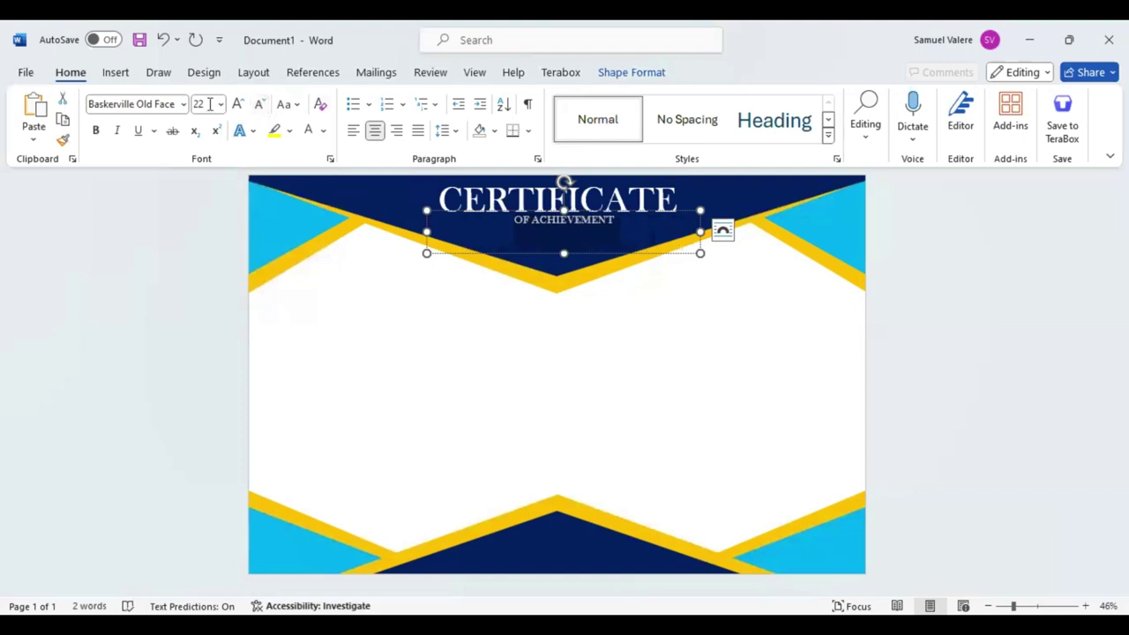
pyautogui.click(174, 105)
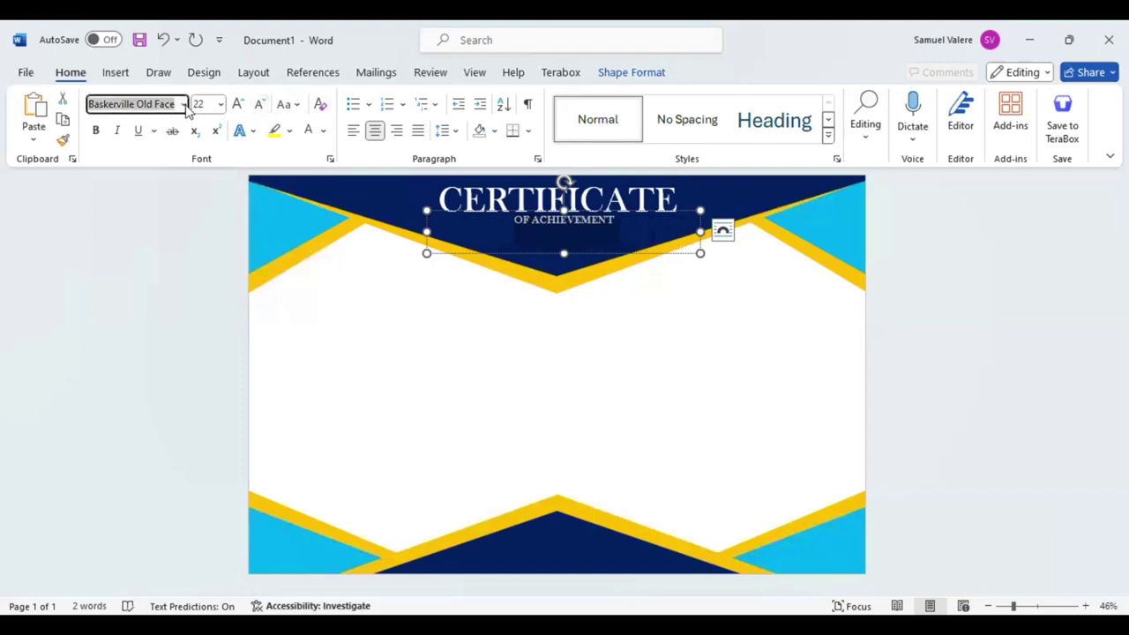
pyautogui.click(184, 104)
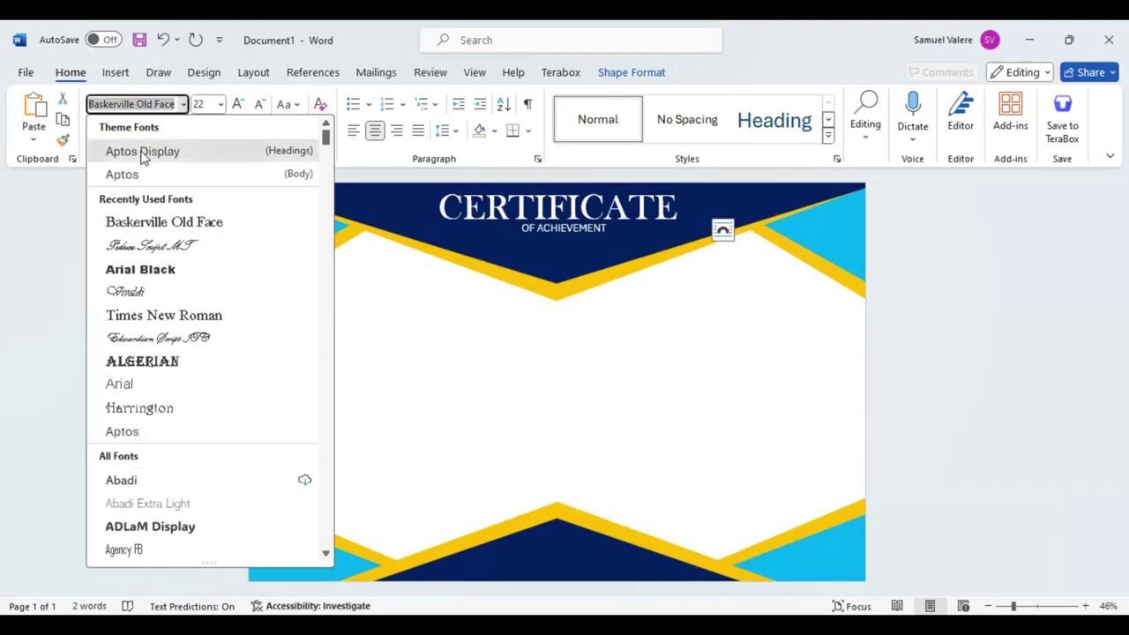
pyautogui.click(150, 152)
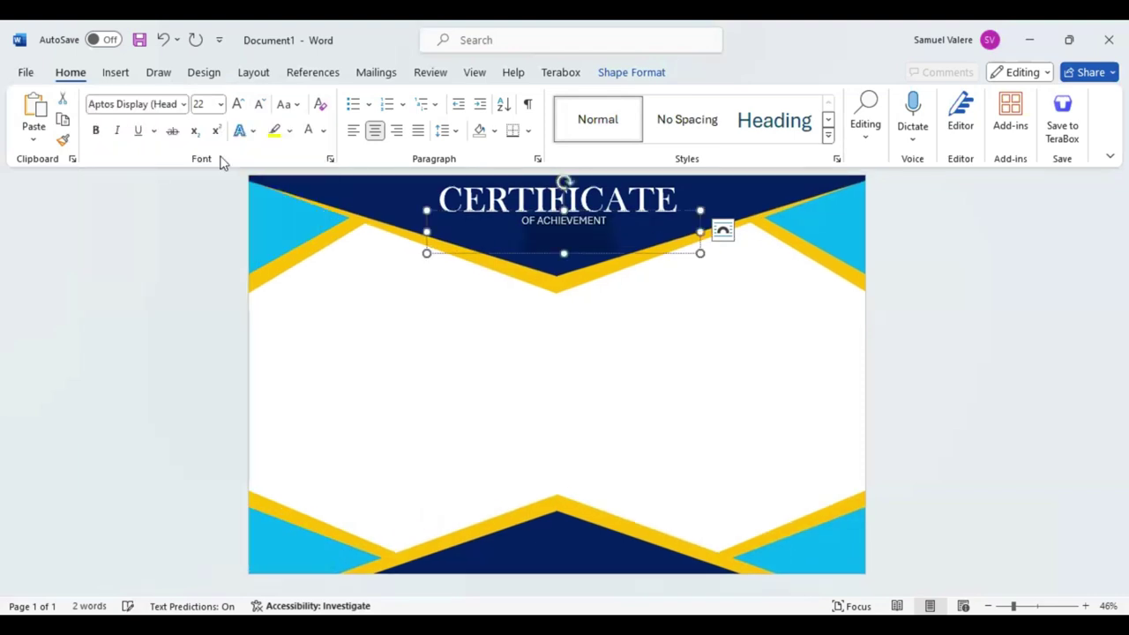
pyautogui.click(239, 103)
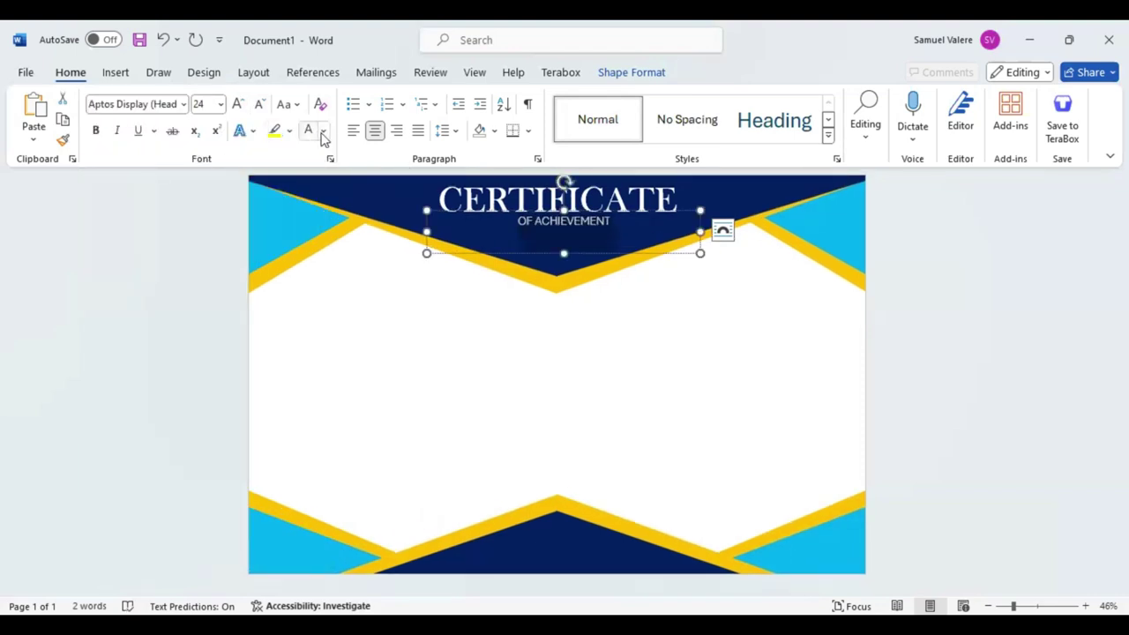
pyautogui.click(324, 131)
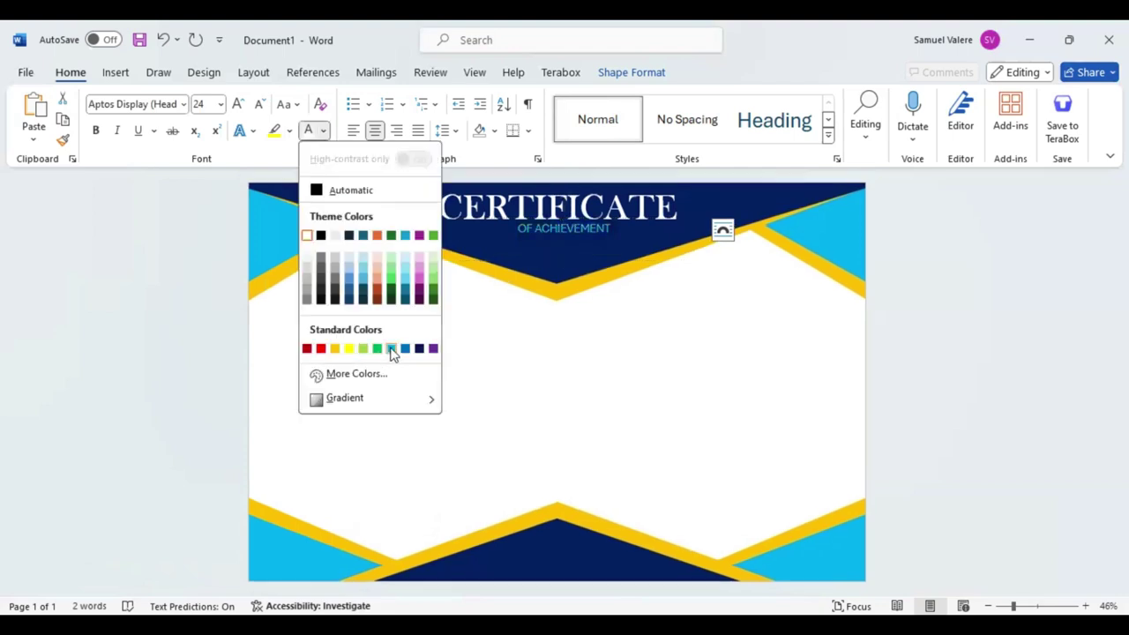
pyautogui.click(574, 285)
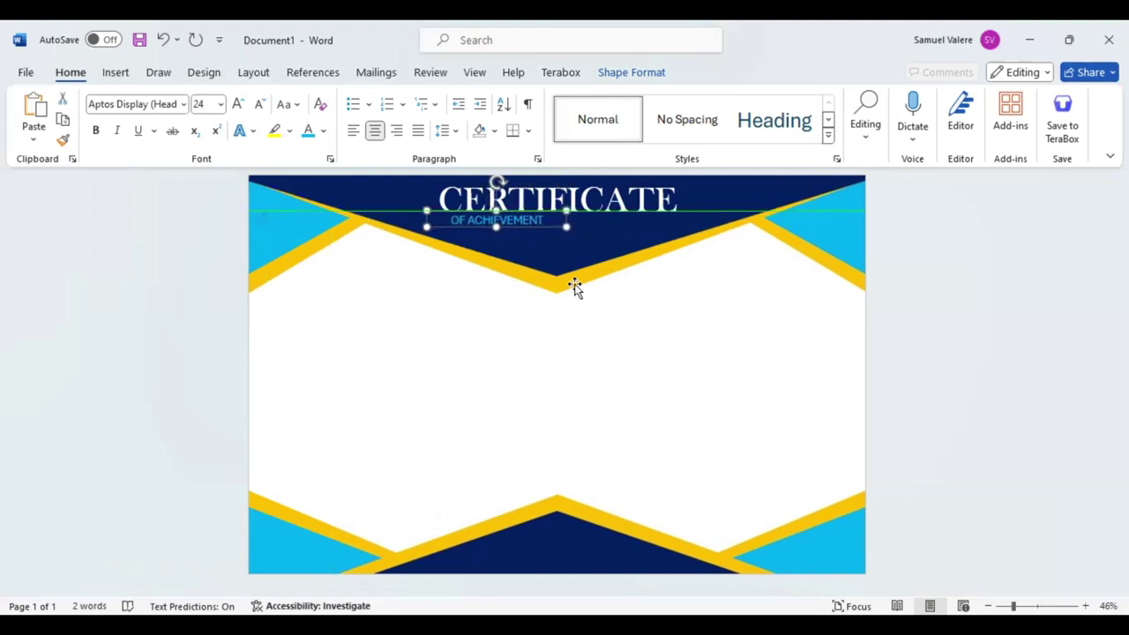
pyautogui.press('Right')
pyautogui.press('Right')
pyautogui.press('Right')
pyautogui.press('Right')
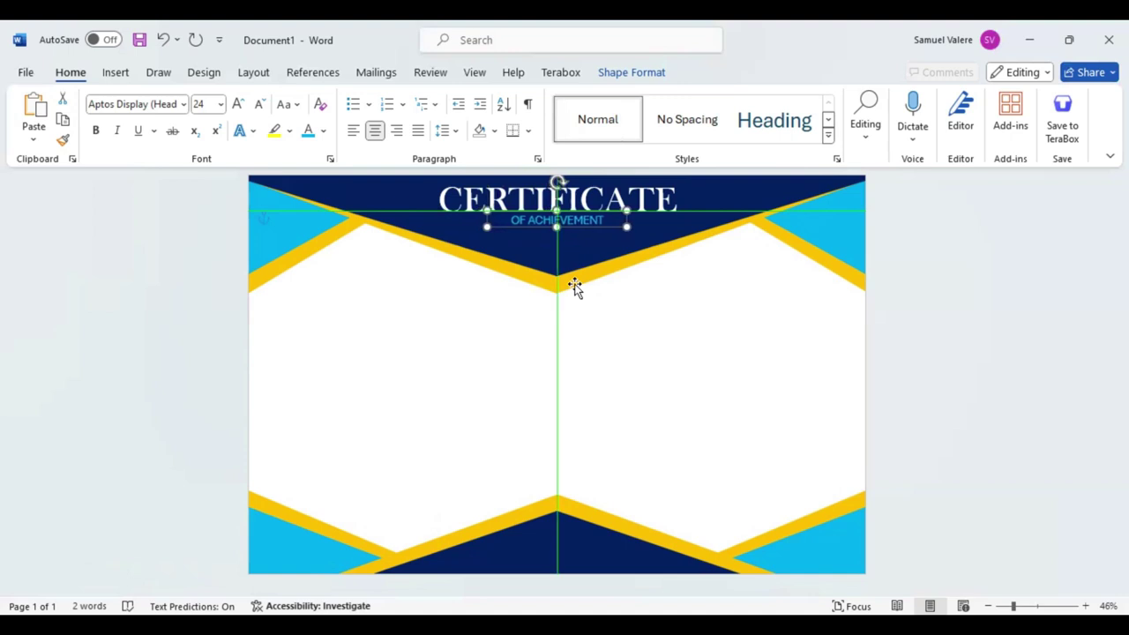
# Expand the OF ACHIEVEMENT character spacing by 5 pt.
pyautogui.click(330, 159)
pyautogui.click(427, 136)
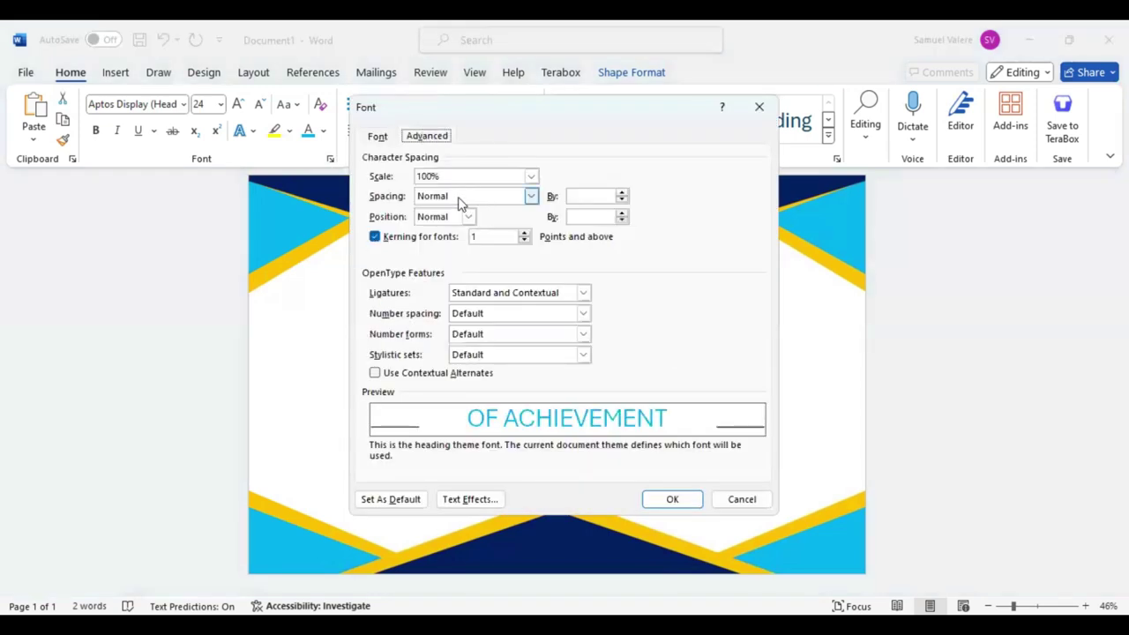
pyautogui.click(518, 196)
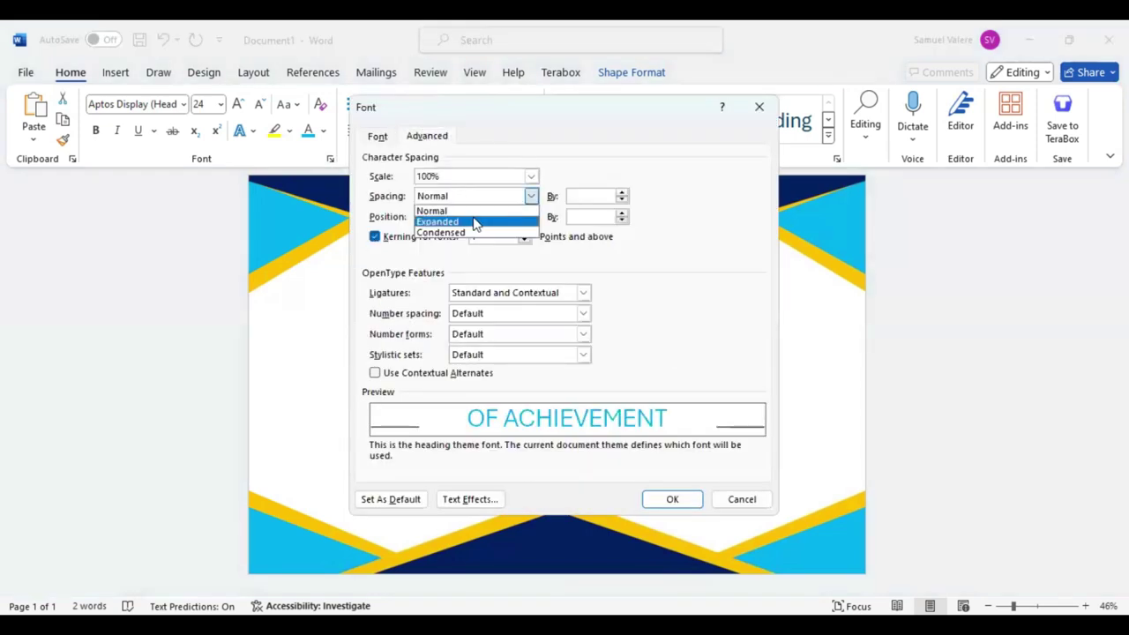
pyautogui.click(477, 222)
pyautogui.click(574, 196)
pyautogui.doubleClick(574, 196)
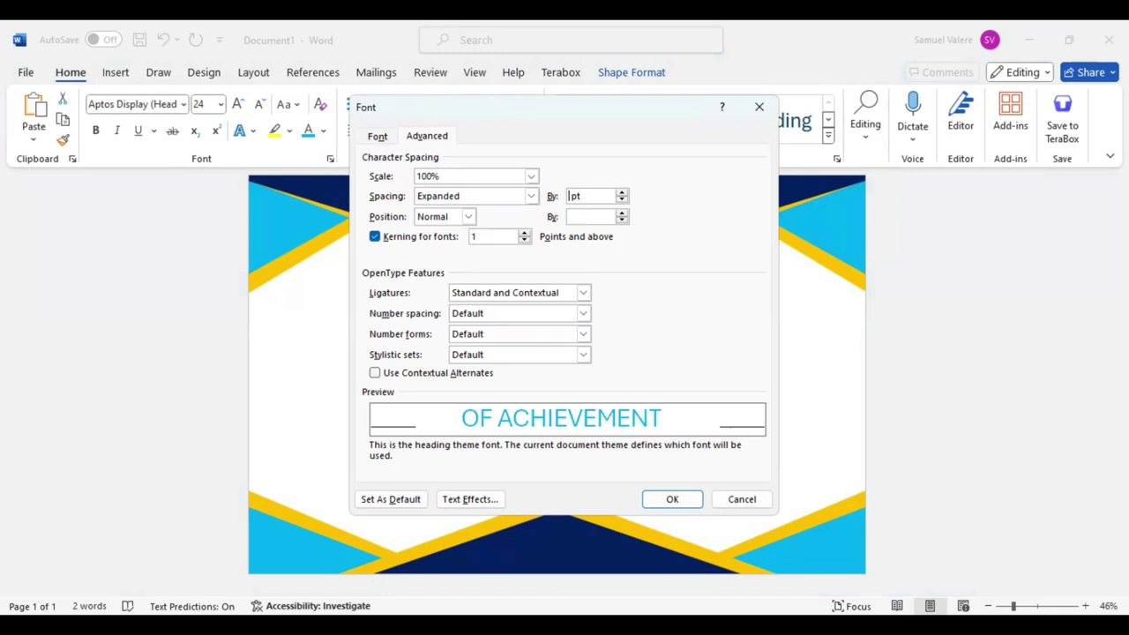
pyautogui.write('5')
pyautogui.press('Return')
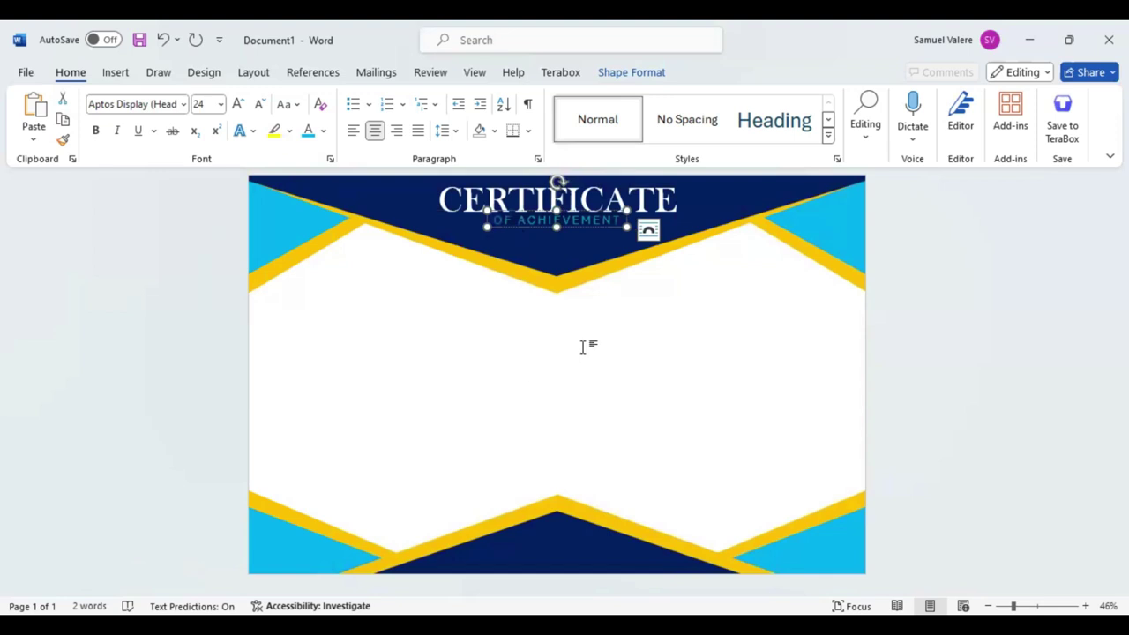
# Move both title boxes slightly lower in the navy band.
pyautogui.hotkey('ctrl', 'a')
pyautogui.moveTo(616, 226); pyautogui.dragTo(616, 243)
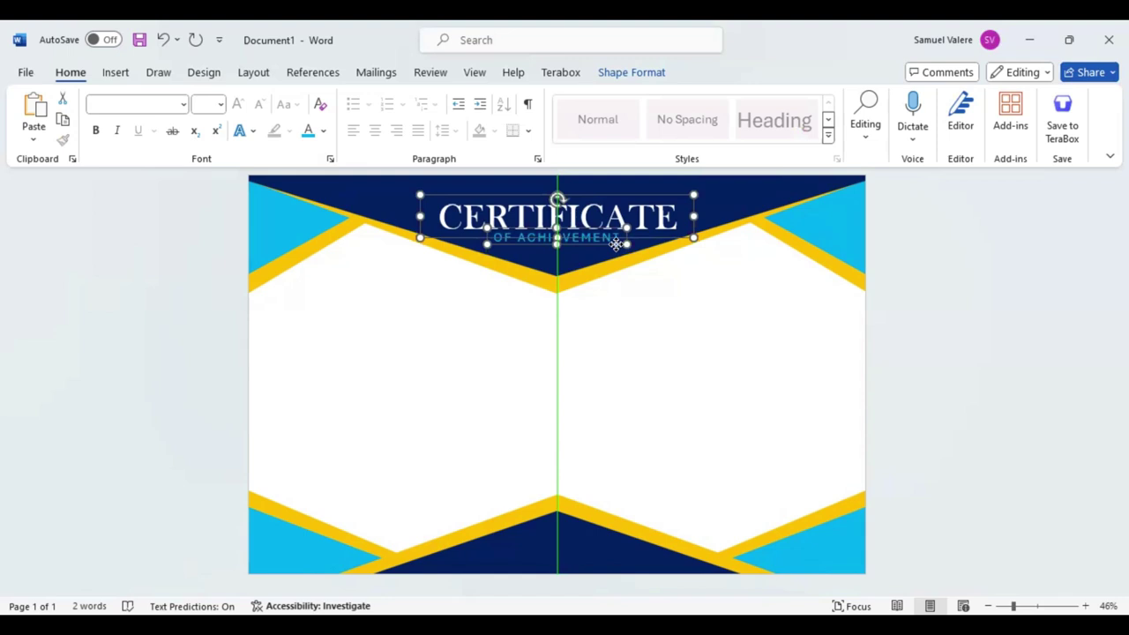
pyautogui.click(632, 332)
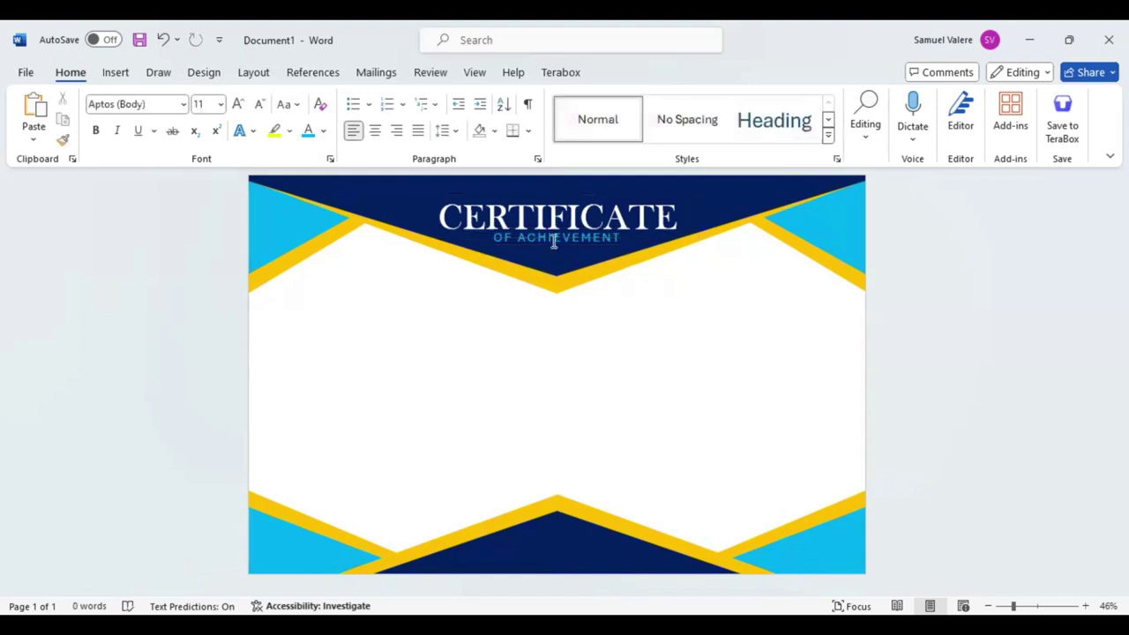
# Copy the subtitle box below the header and type 'This Certificate is Proudly Presented to' at size 20.
pyautogui.click(577, 255)
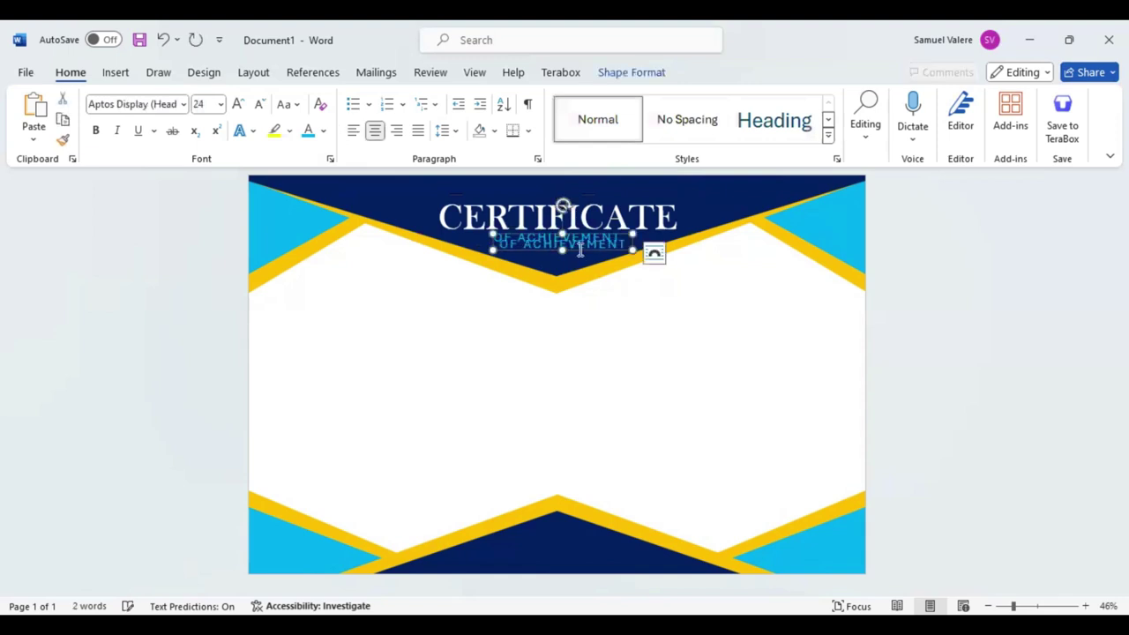
pyautogui.moveTo(580, 263); pyautogui.dragTo(576, 328)
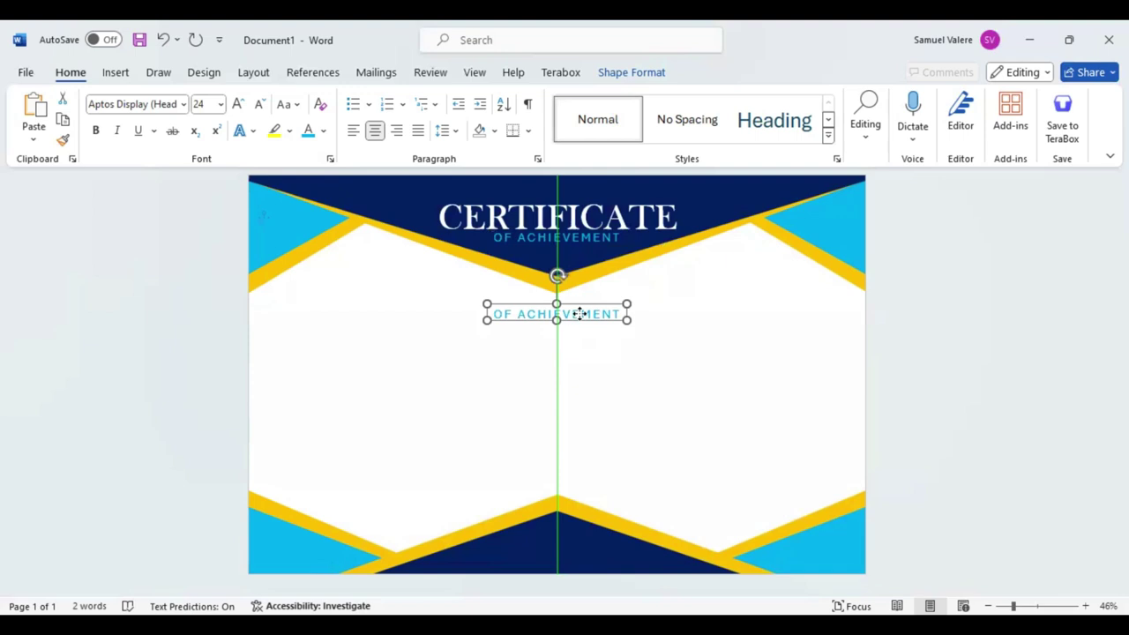
pyautogui.moveTo(580, 313); pyautogui.dragTo(579, 313)
pyautogui.tripleClick(580, 313)
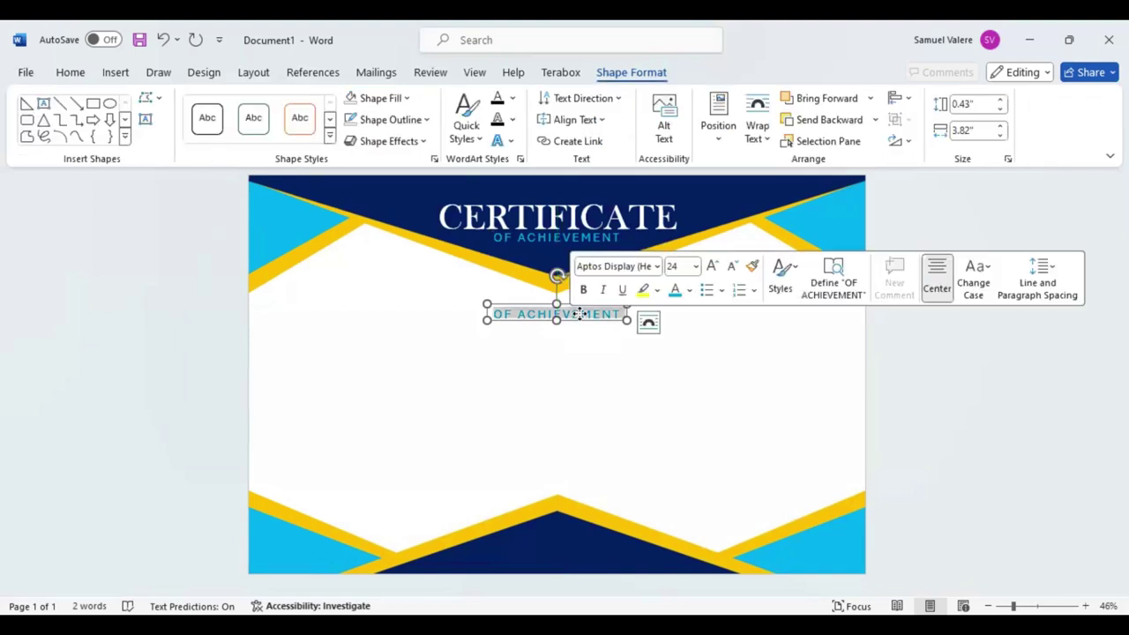
pyautogui.click(734, 266)
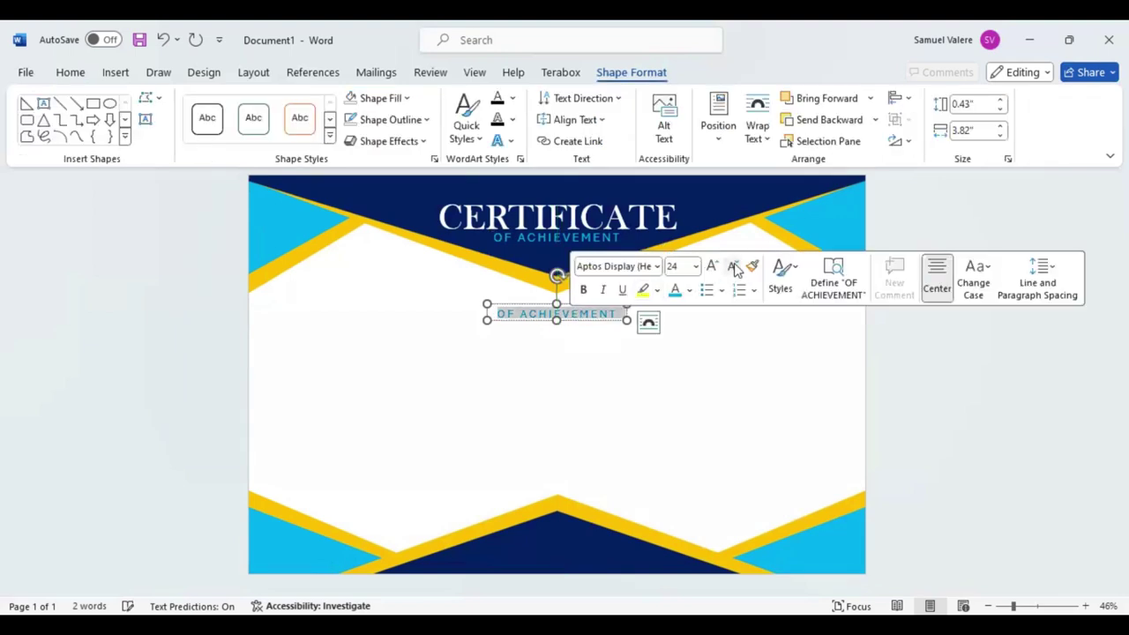
pyautogui.click(734, 268)
pyautogui.write('Th')
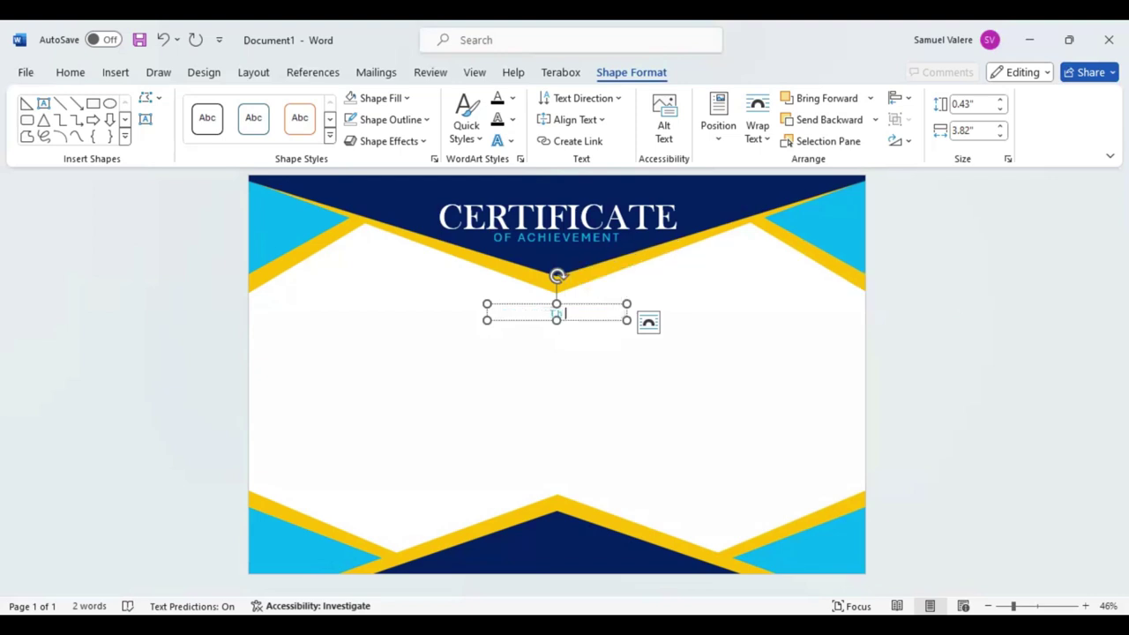
pyautogui.write('is C')
pyautogui.write('ertificate is')
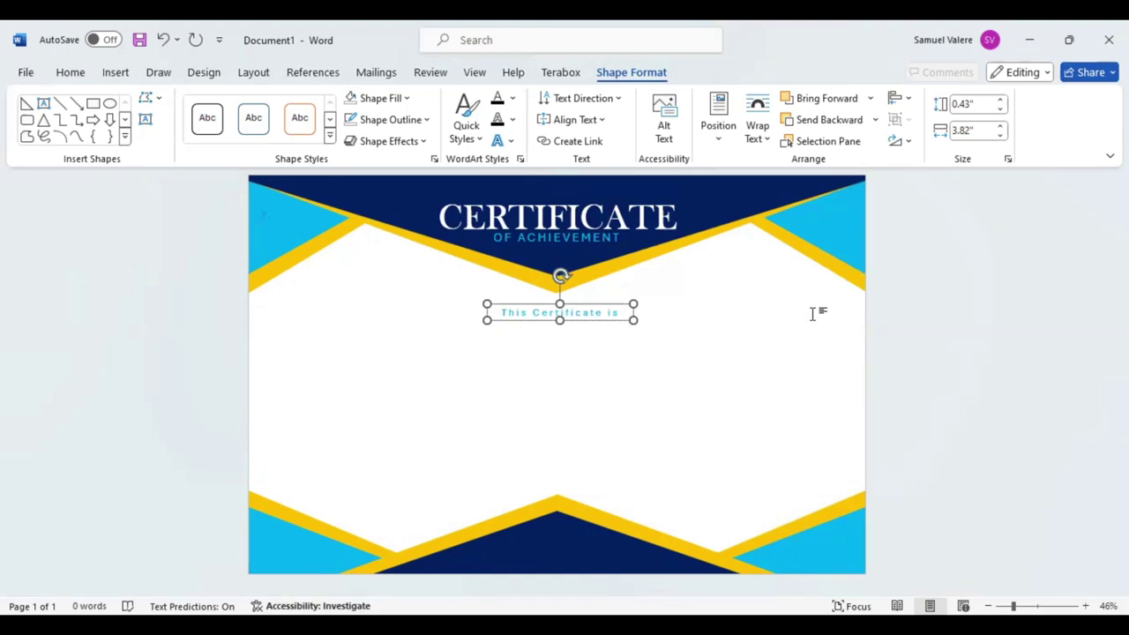
# Widen the sentence box, centre it on the page, and colour the text dark blue.
pyautogui.moveTo(626, 320); pyautogui.dragTo(778, 326)
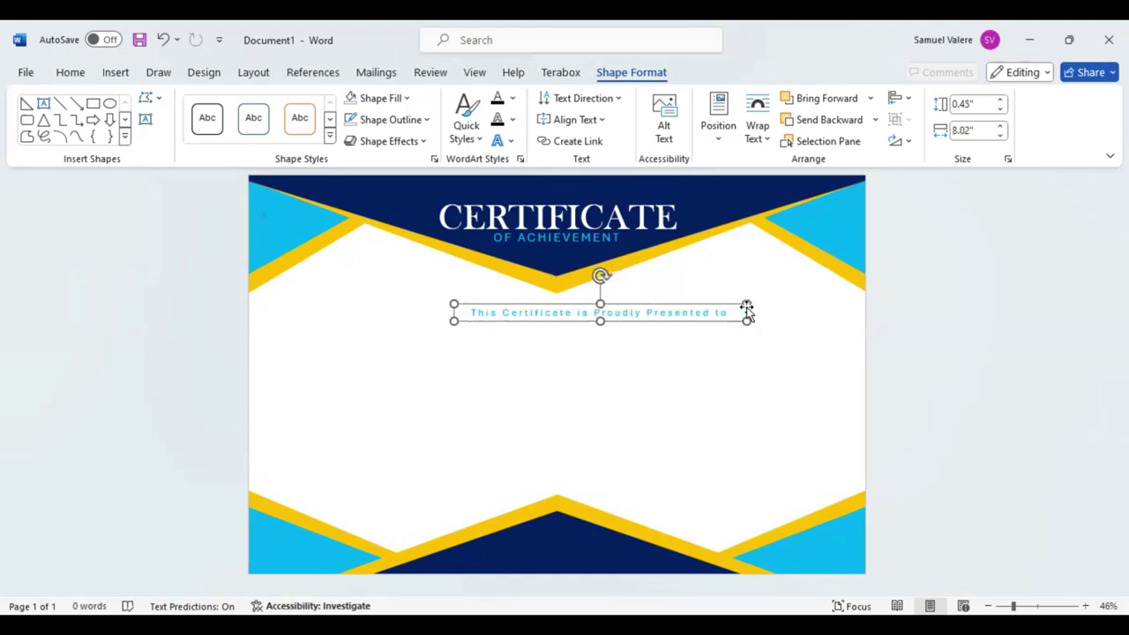
pyautogui.moveTo(747, 310)
pyautogui.mouseDown()
pyautogui.moveTo(637, 317)
pyautogui.moveTo(669, 319)
pyautogui.mouseUp()
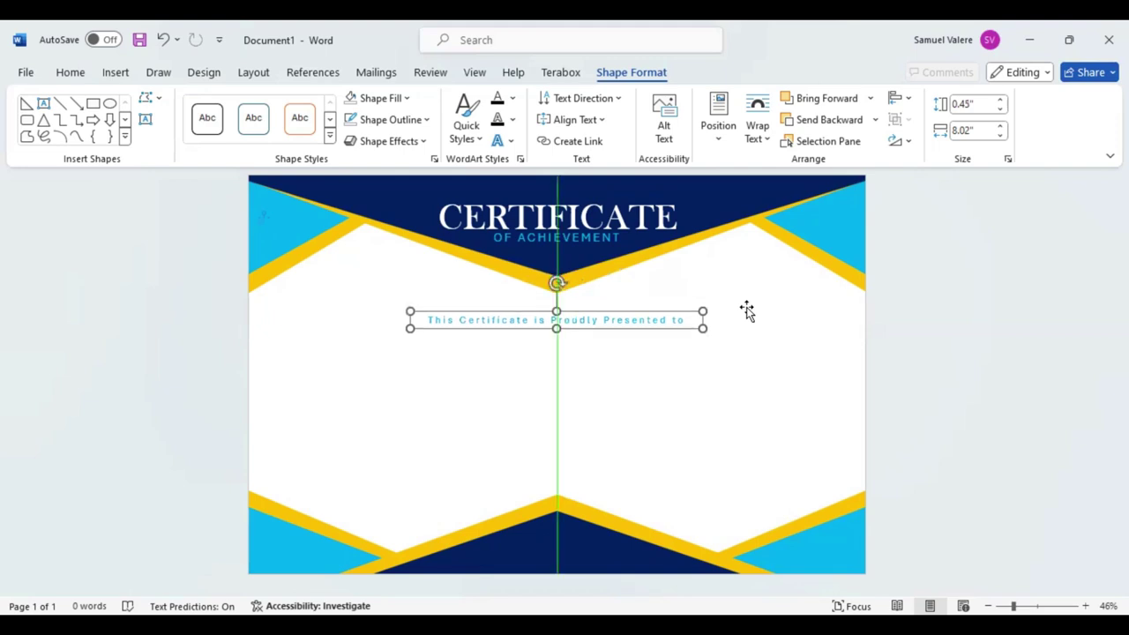
pyautogui.moveTo(746, 310); pyautogui.dragTo(748, 310)
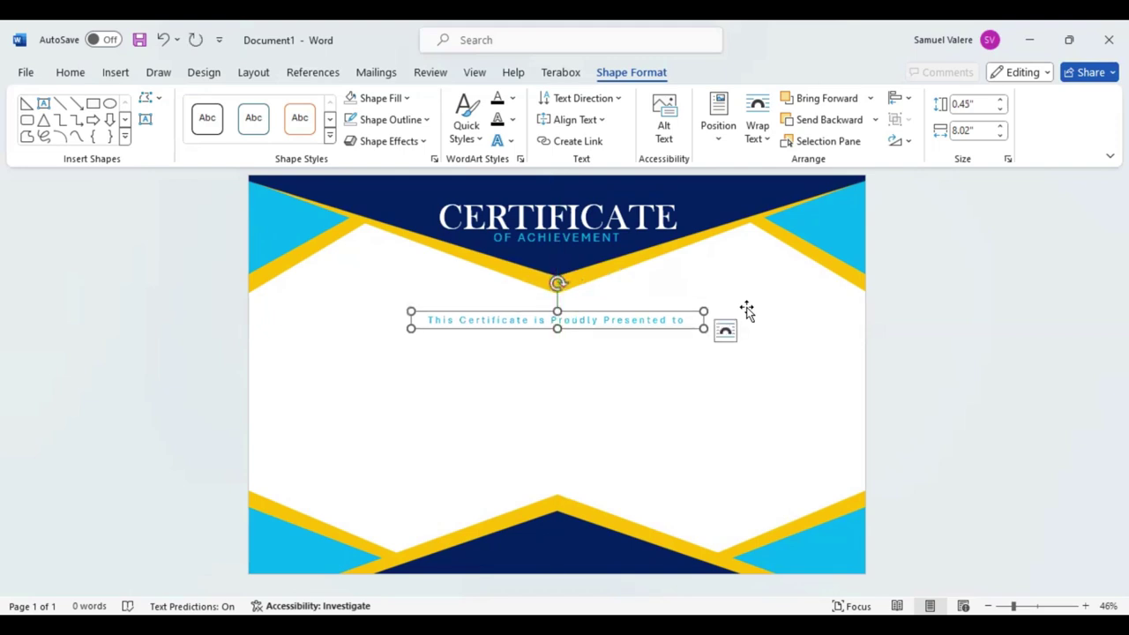
pyautogui.hotkey('ctrl', 'a')
pyautogui.click(737, 295)
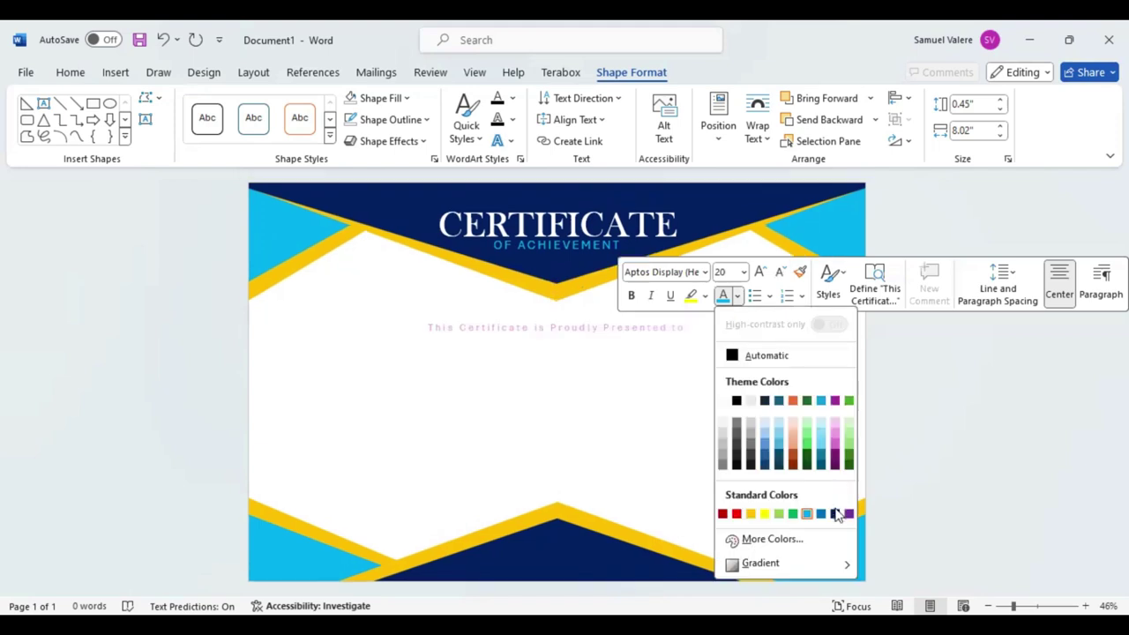
pyautogui.click(837, 517)
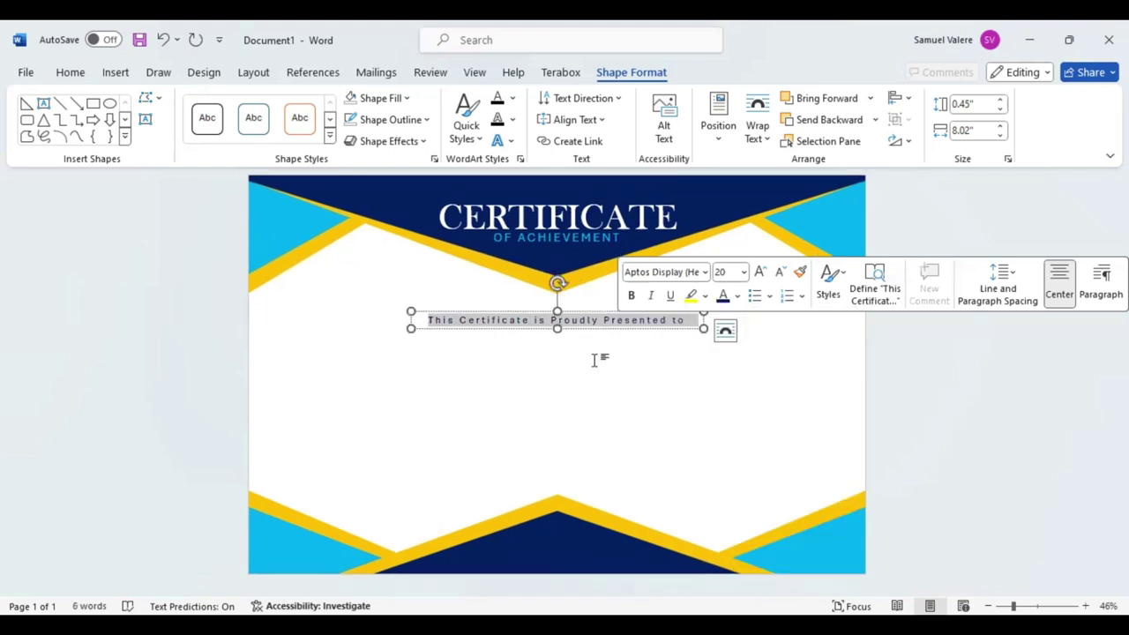
pyautogui.click(421, 236)
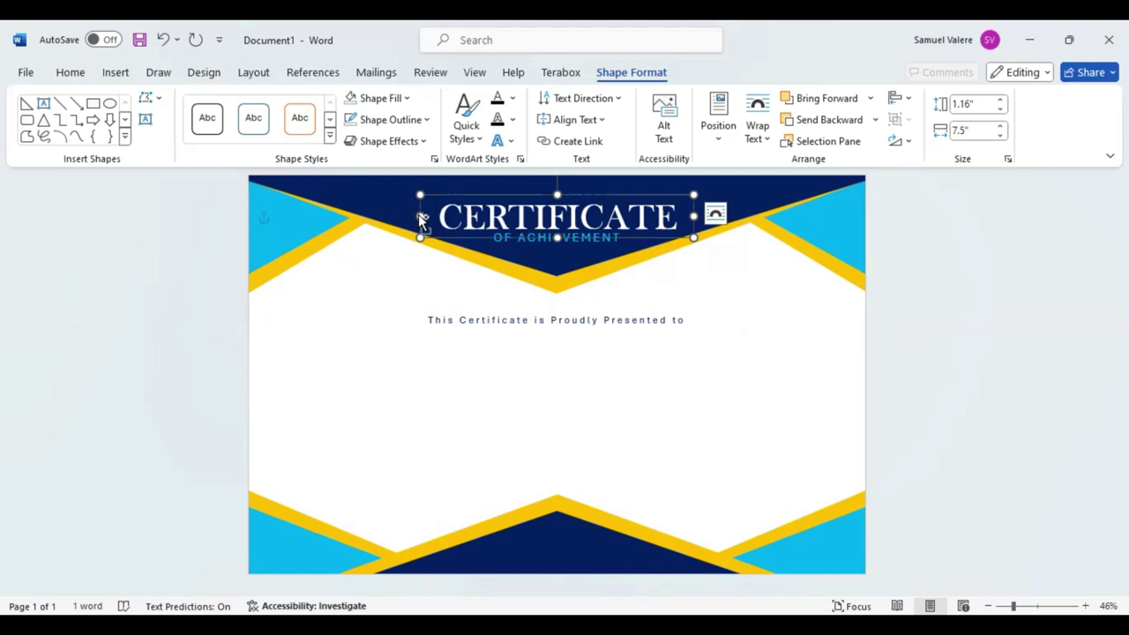
# Copy the title box below the sentence, replace its text with the pasted 'Name Surname' placeholder, and colour it light blue.
pyautogui.moveTo(414, 219); pyautogui.dragTo(425, 361)
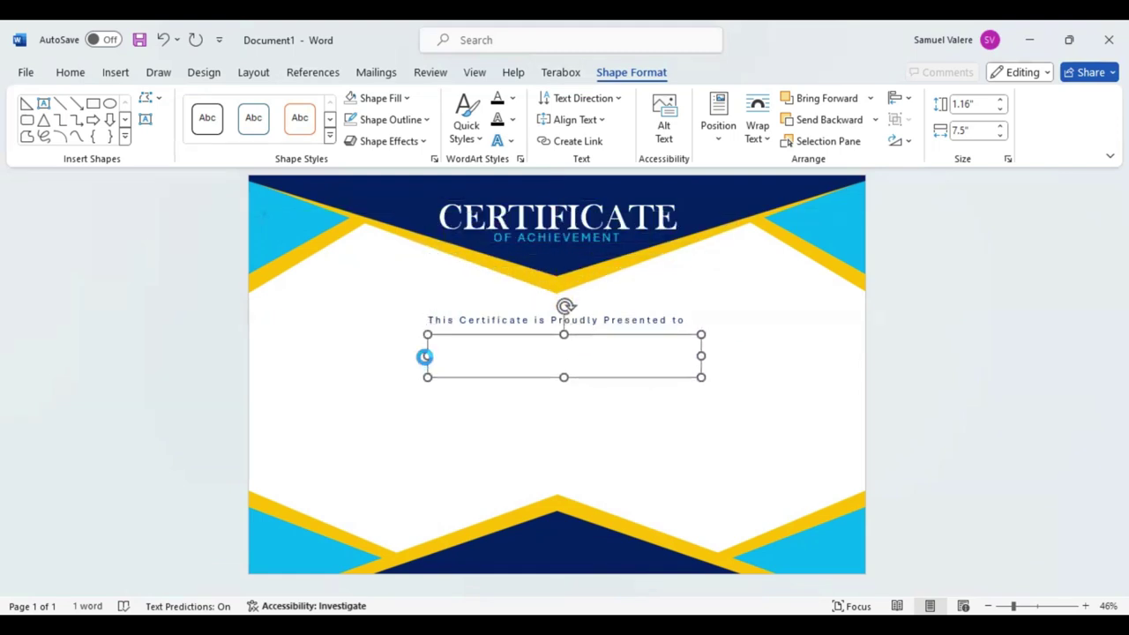
pyautogui.doubleClick(520, 359)
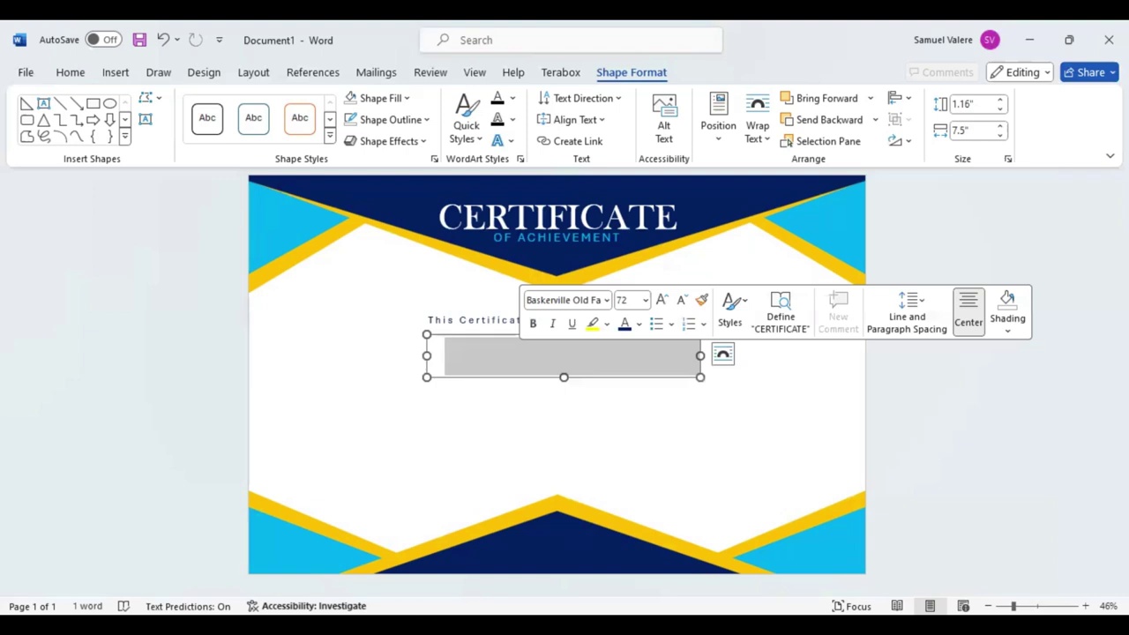
pyautogui.press('BackSpace')
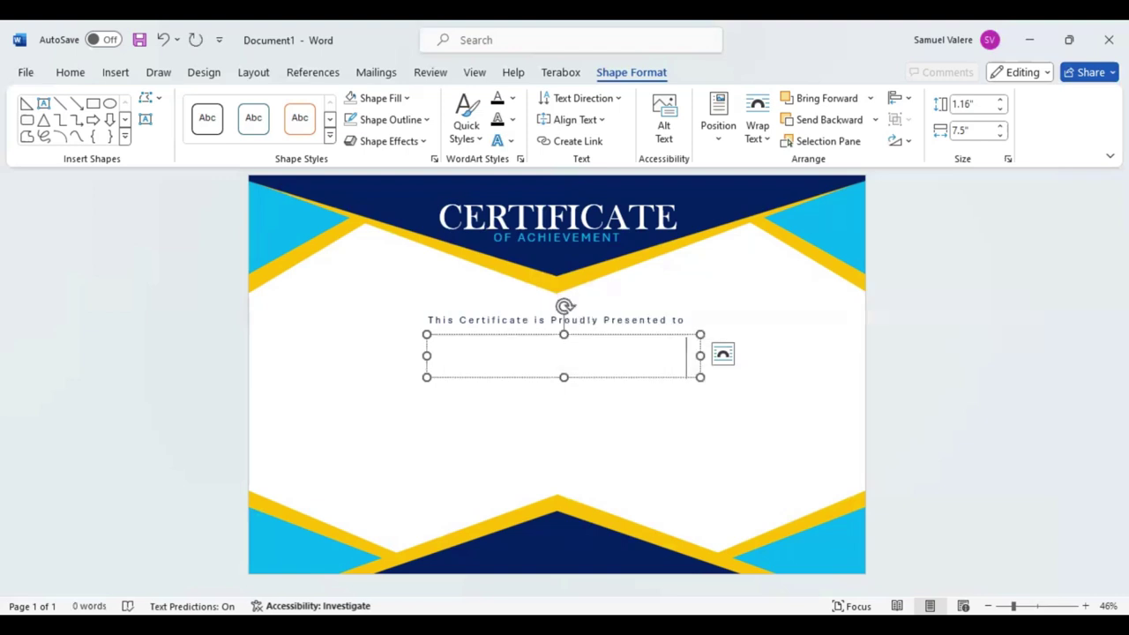
pyautogui.hotkey('ctrl', 'v')
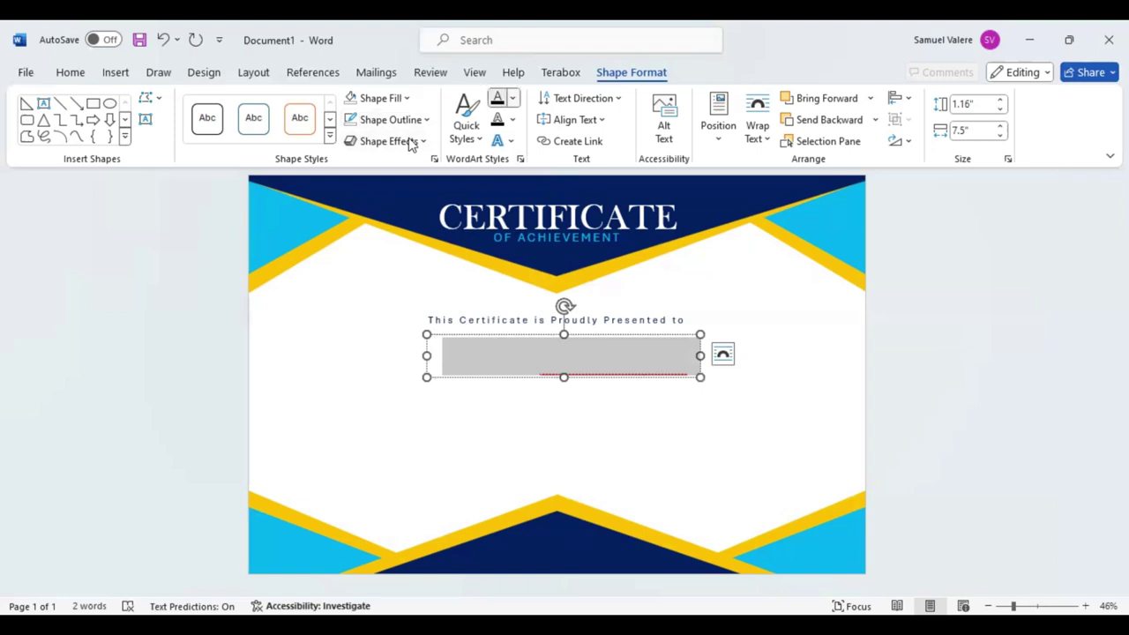
pyautogui.click(513, 97)
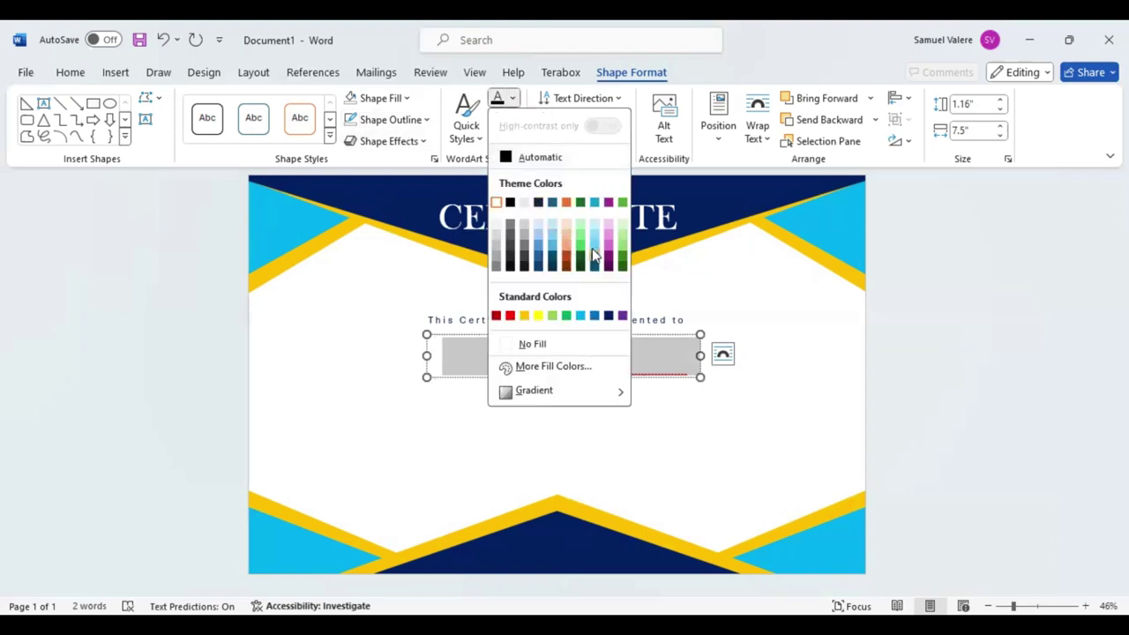
pyautogui.click(582, 316)
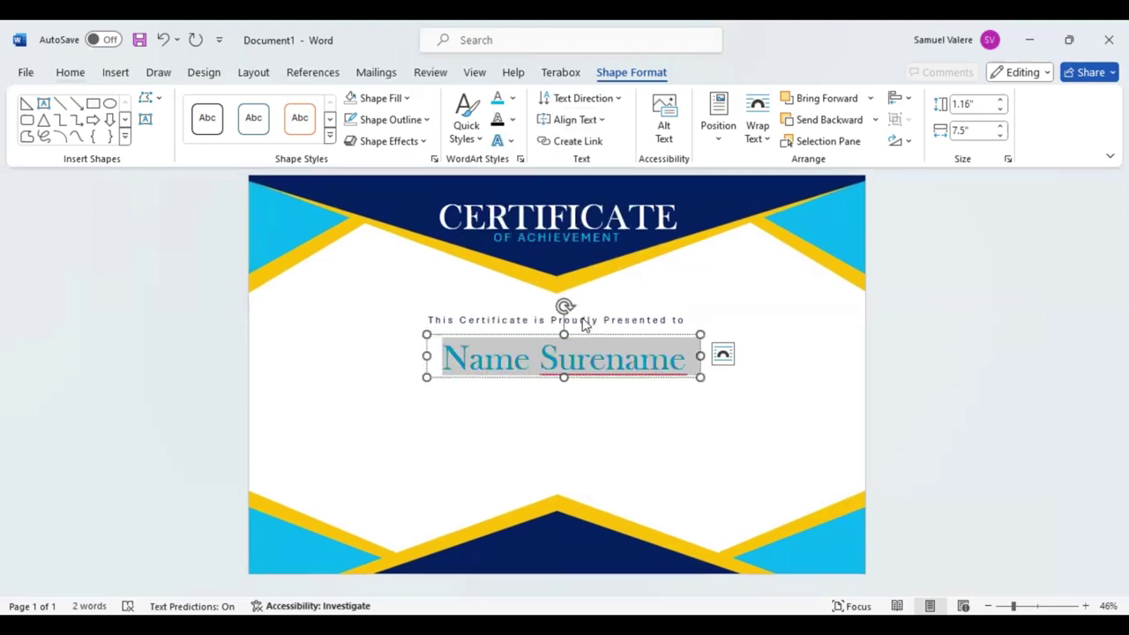
# Set the name to Palace Script MT at 170 pt, centred under the presented-to line.
pyautogui.click(70, 72)
pyautogui.click(171, 105)
pyautogui.write('Palace Script MT')
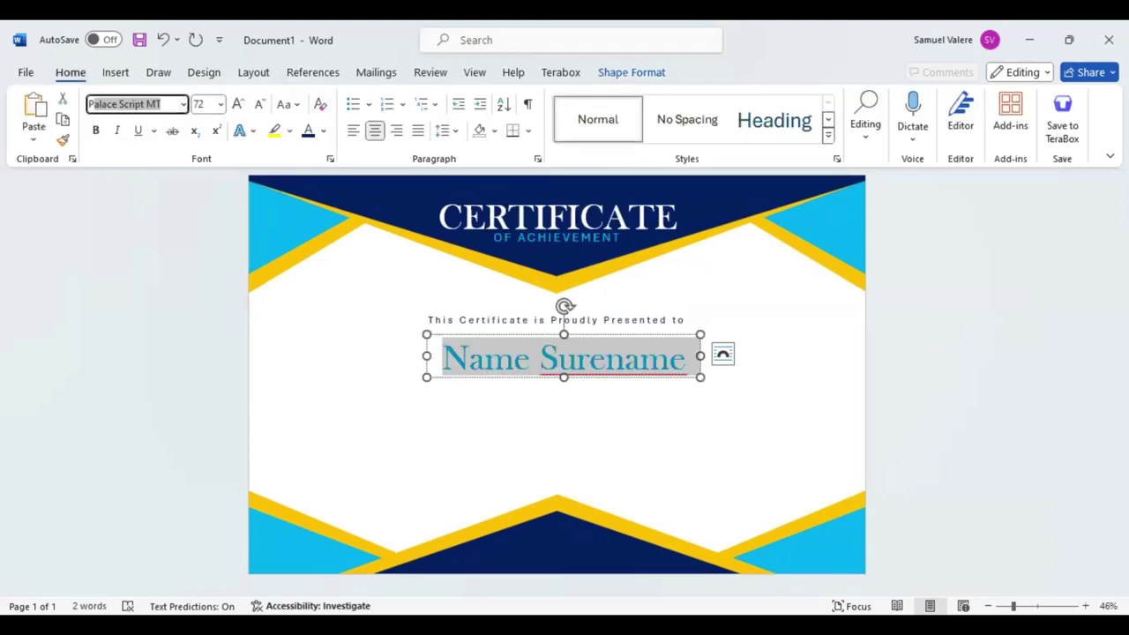
pyautogui.press('Return')
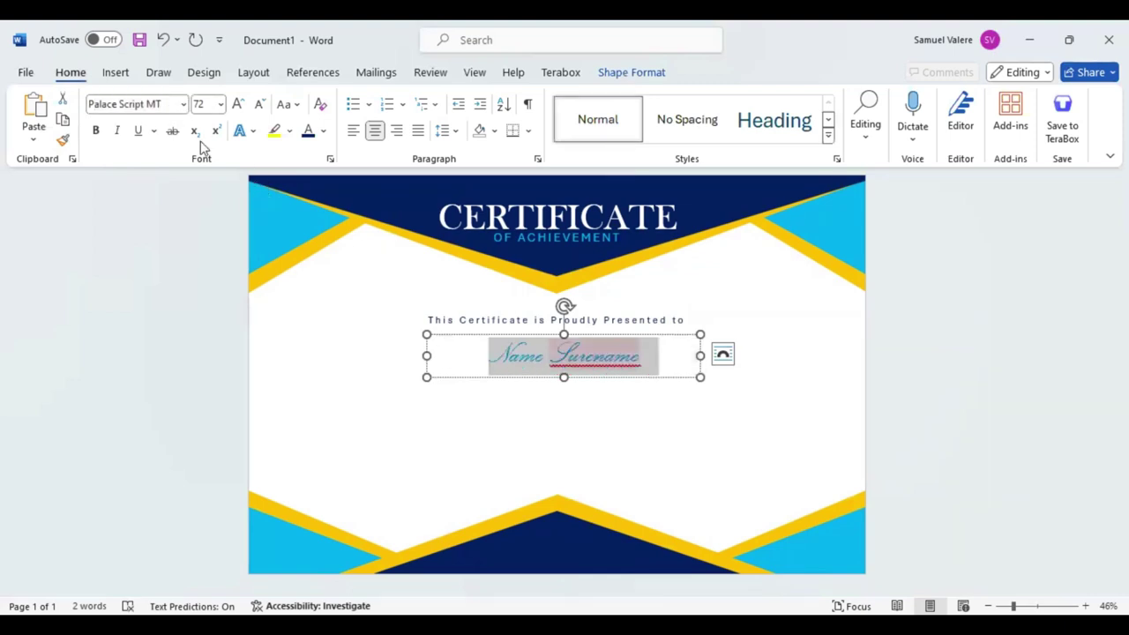
pyautogui.click(165, 104)
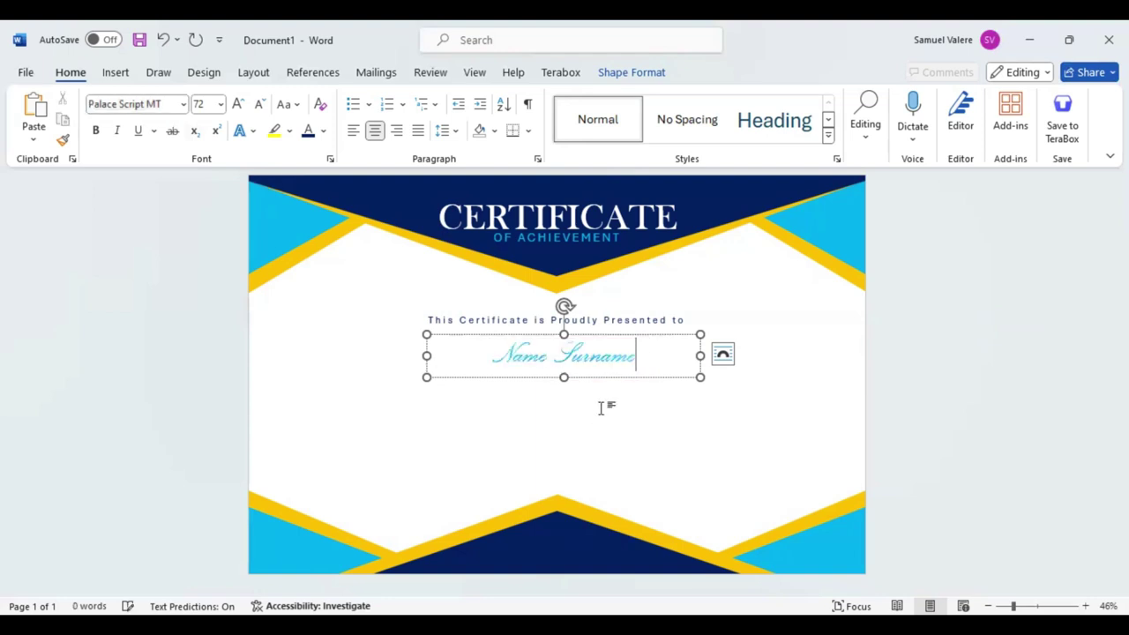
pyautogui.hotkey('ctrl', 'a')
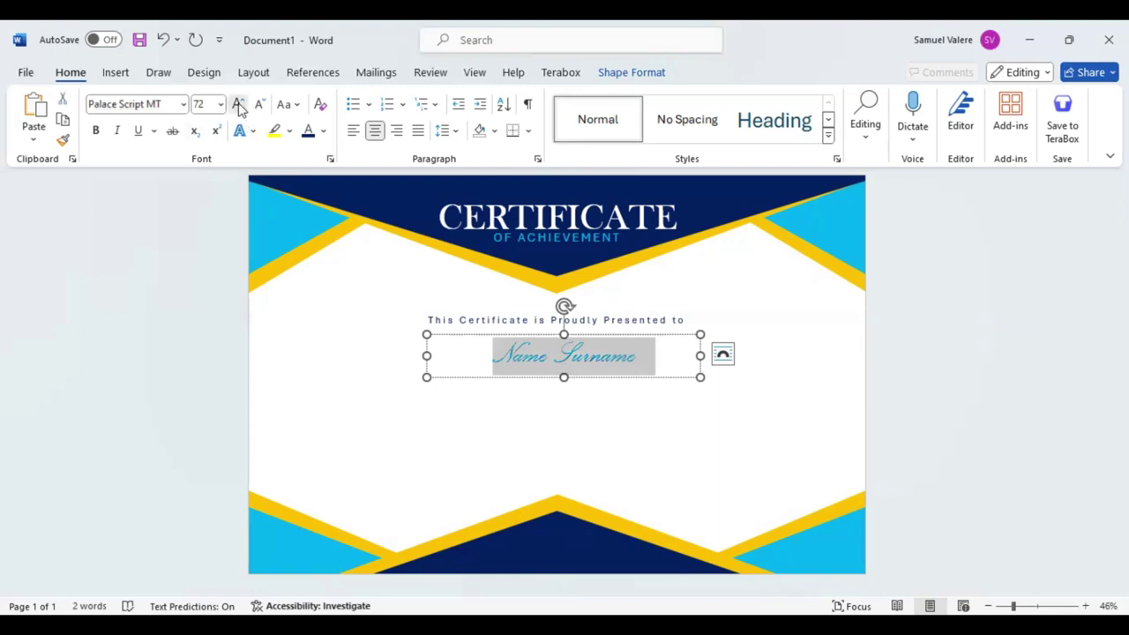
pyautogui.click(238, 104)
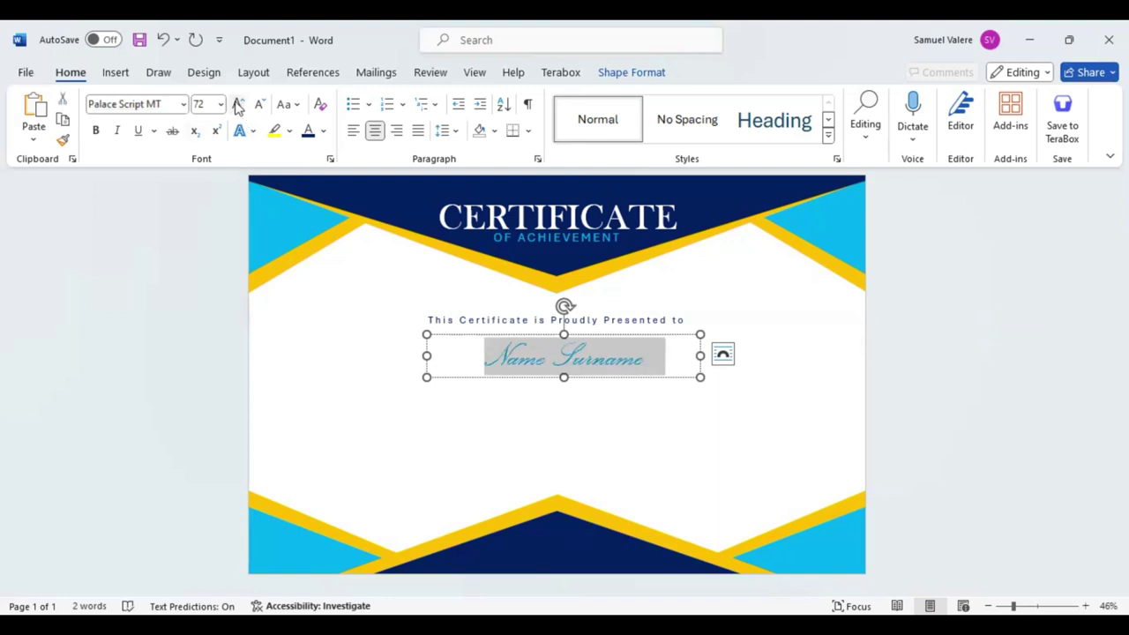
pyautogui.click(238, 105)
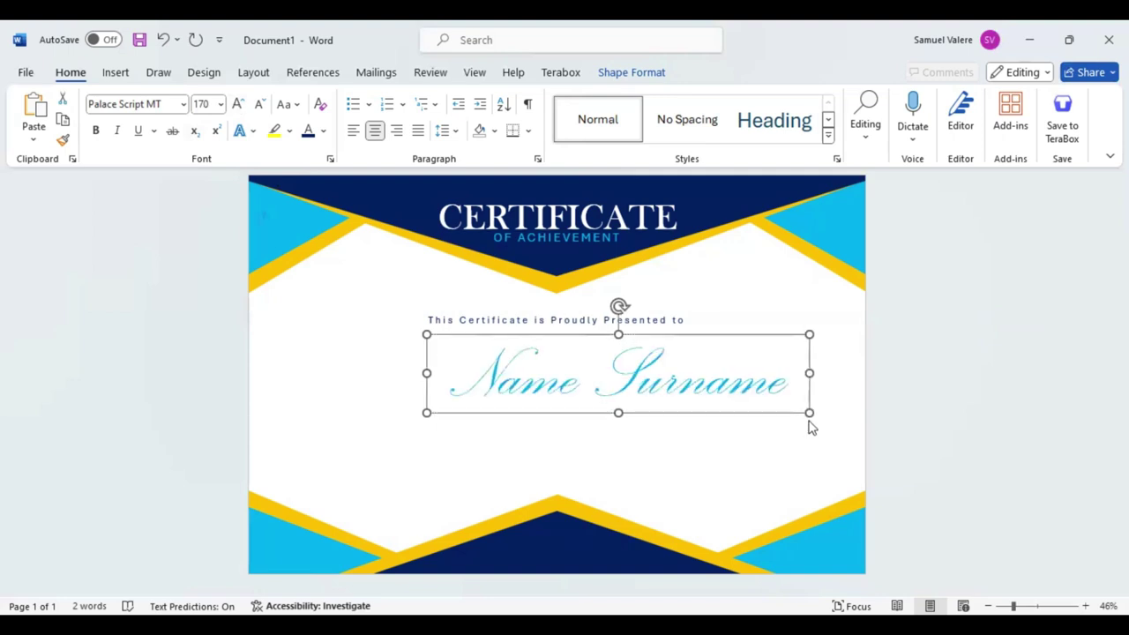
pyautogui.moveTo(657, 421); pyautogui.dragTo(558, 405)
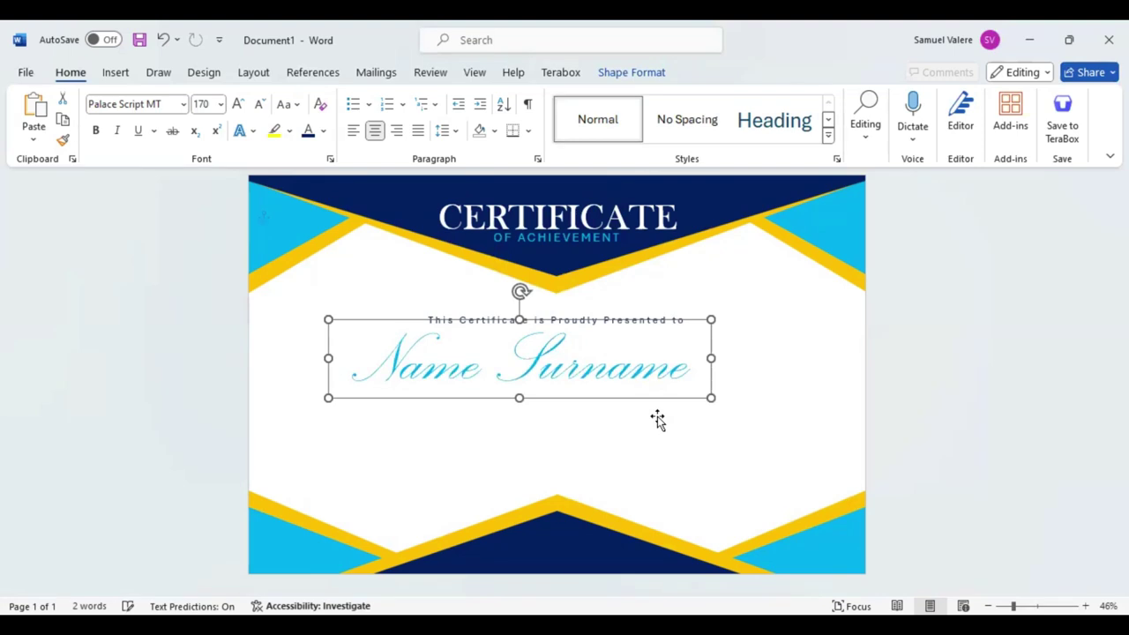
pyautogui.moveTo(657, 421); pyautogui.dragTo(694, 425)
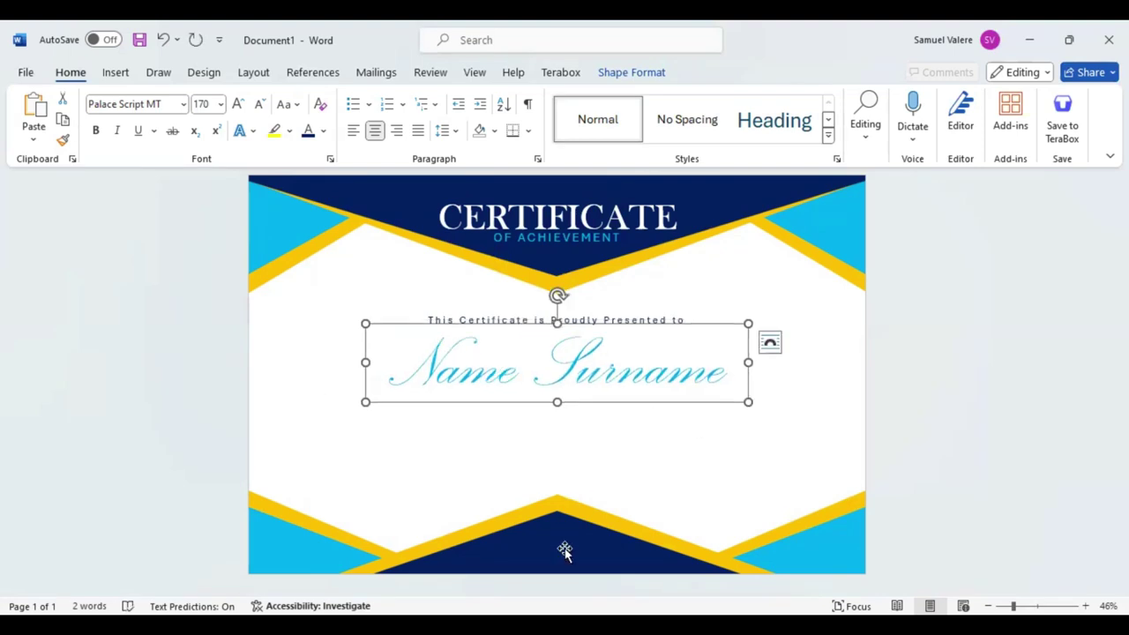
# Shorten the bottom navy shape and yellow chevron, moving the chevron down to the page edge.
pyautogui.click(550, 571)
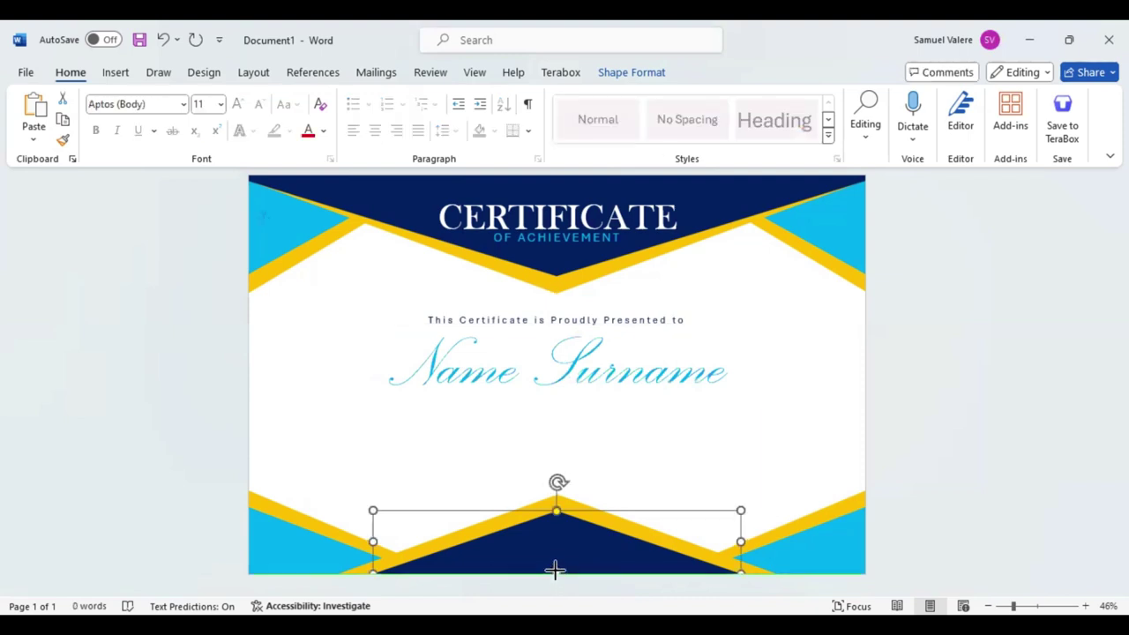
pyautogui.moveTo(555, 574); pyautogui.dragTo(550, 551)
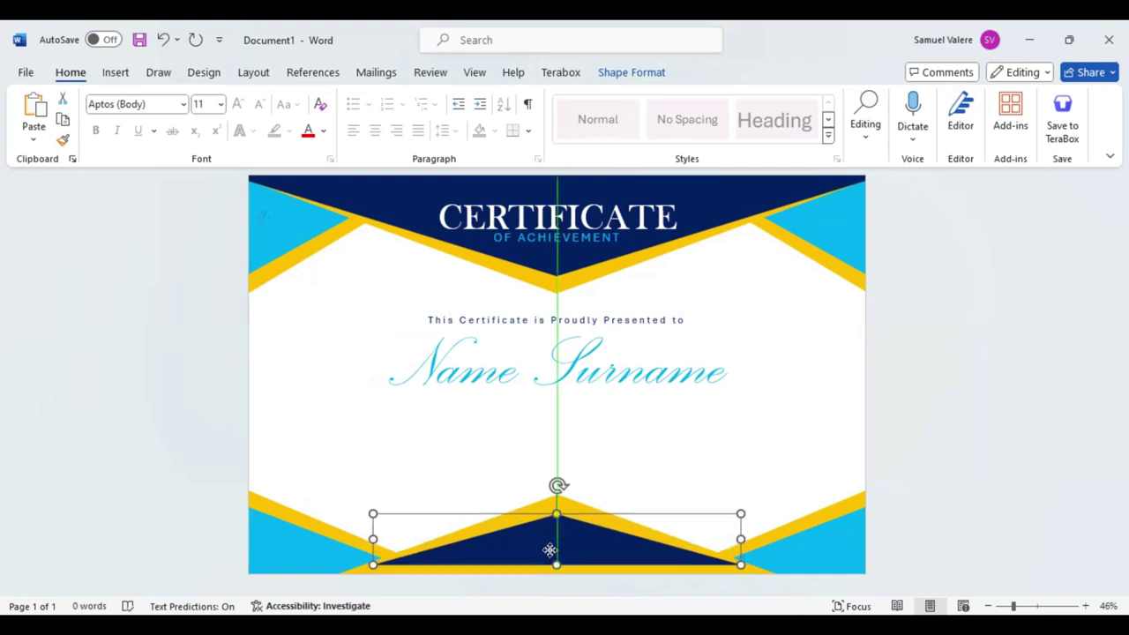
pyautogui.click(559, 572)
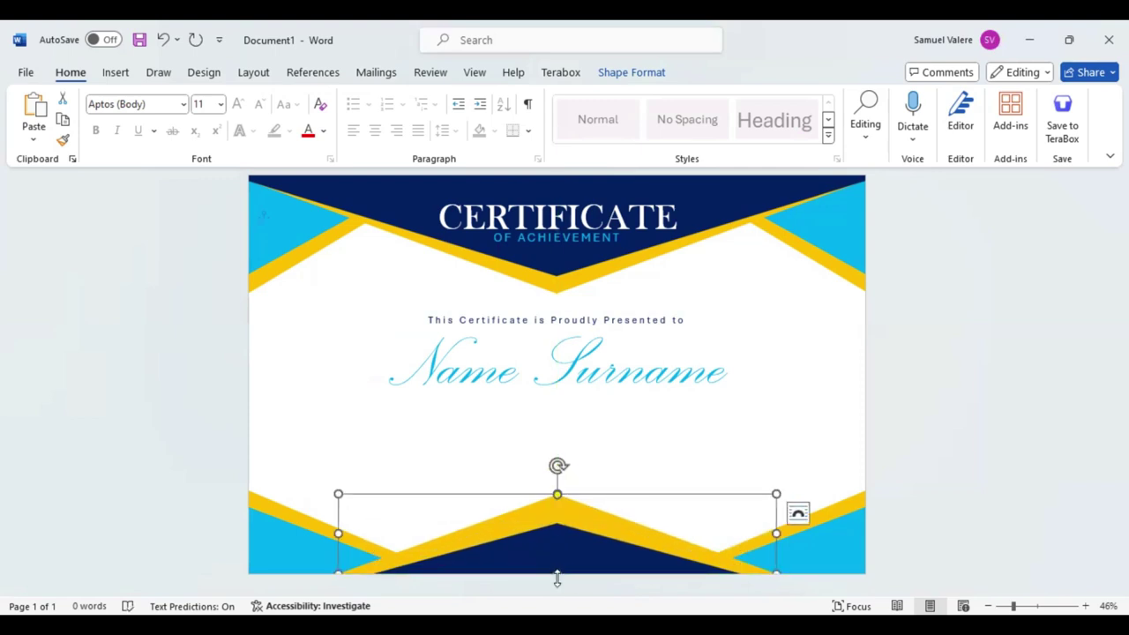
pyautogui.moveTo(558, 573); pyautogui.dragTo(556, 562)
pyautogui.moveTo(564, 513); pyautogui.dragTo(566, 525)
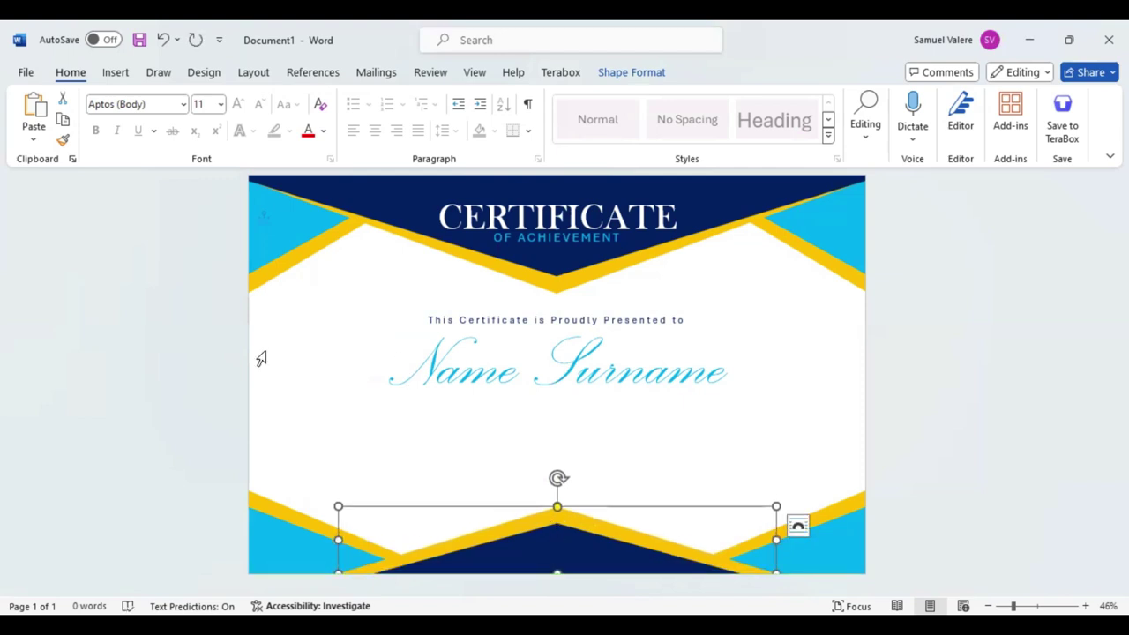
pyautogui.click(114, 78)
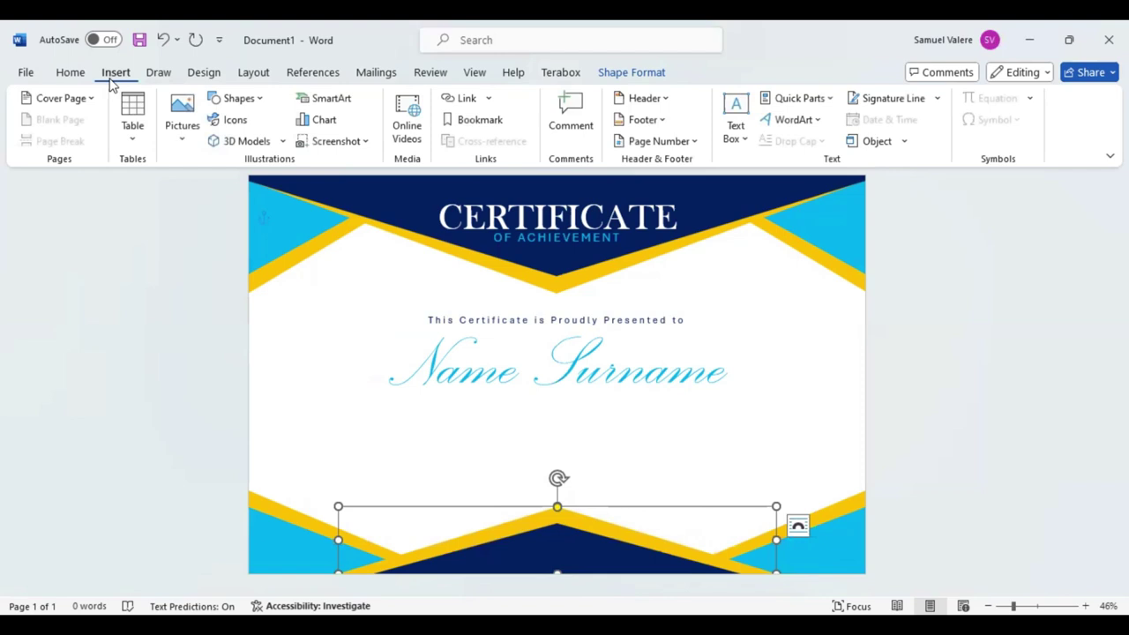
# Draw a text box below the name and paste the body paragraph into it.
pyautogui.click(254, 102)
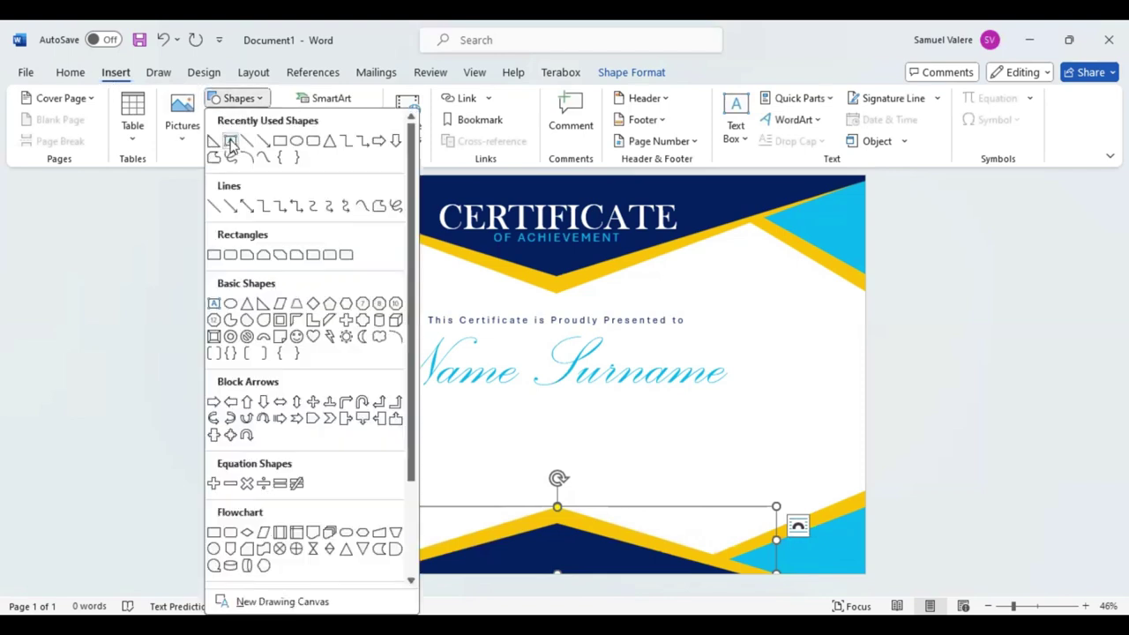
pyautogui.click(231, 144)
pyautogui.moveTo(452, 402); pyautogui.dragTo(727, 477)
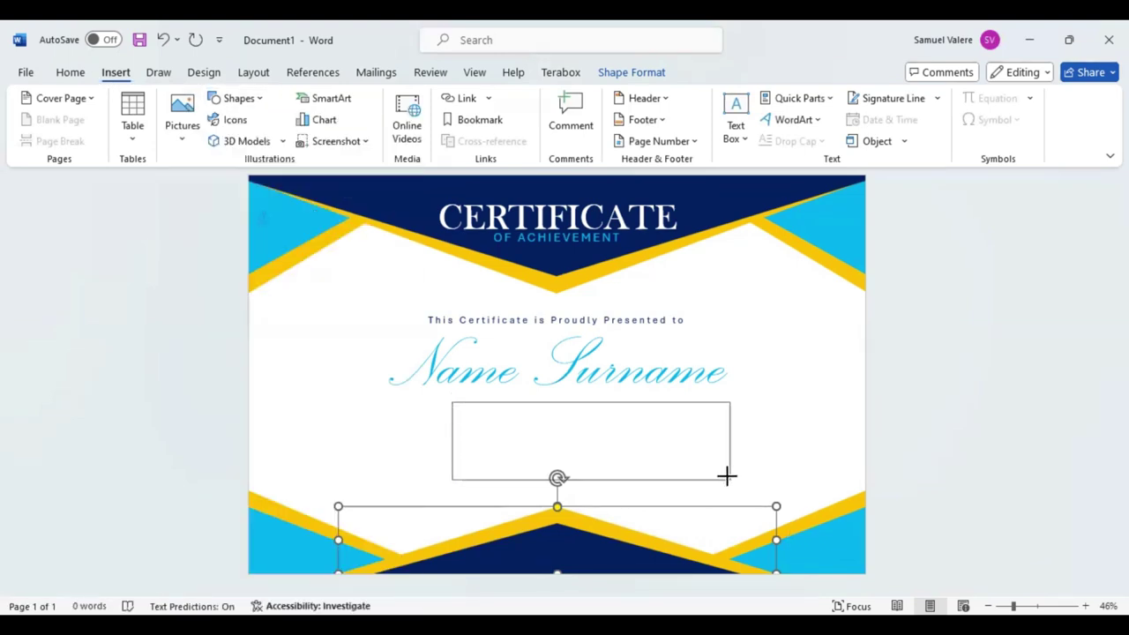
pyautogui.hotkey('ctrl', 'v')
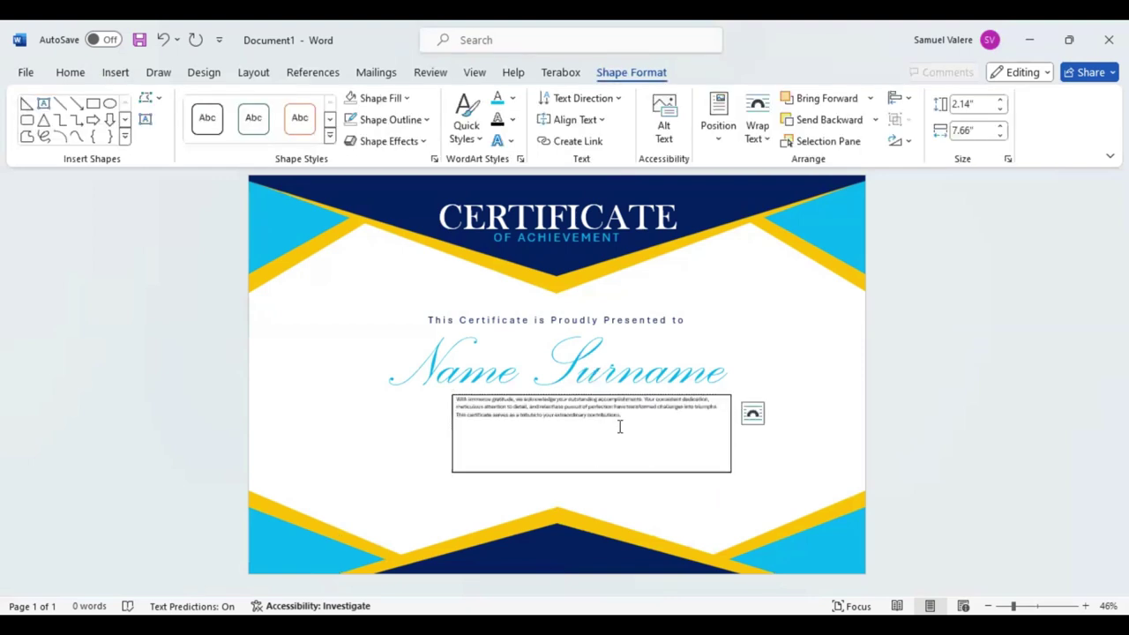
pyautogui.click(620, 427)
pyautogui.hotkey('ctrl', 'a')
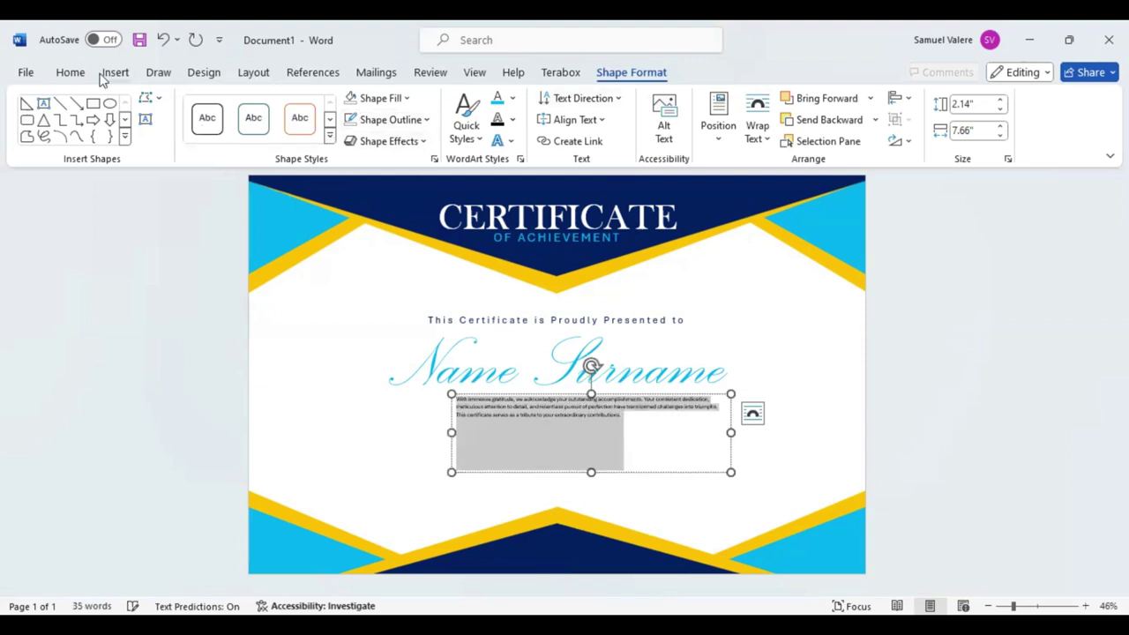
# Centre the paragraph in 24 pt Baskerville Old Face, widening and centring its box on the page.
pyautogui.click(70, 73)
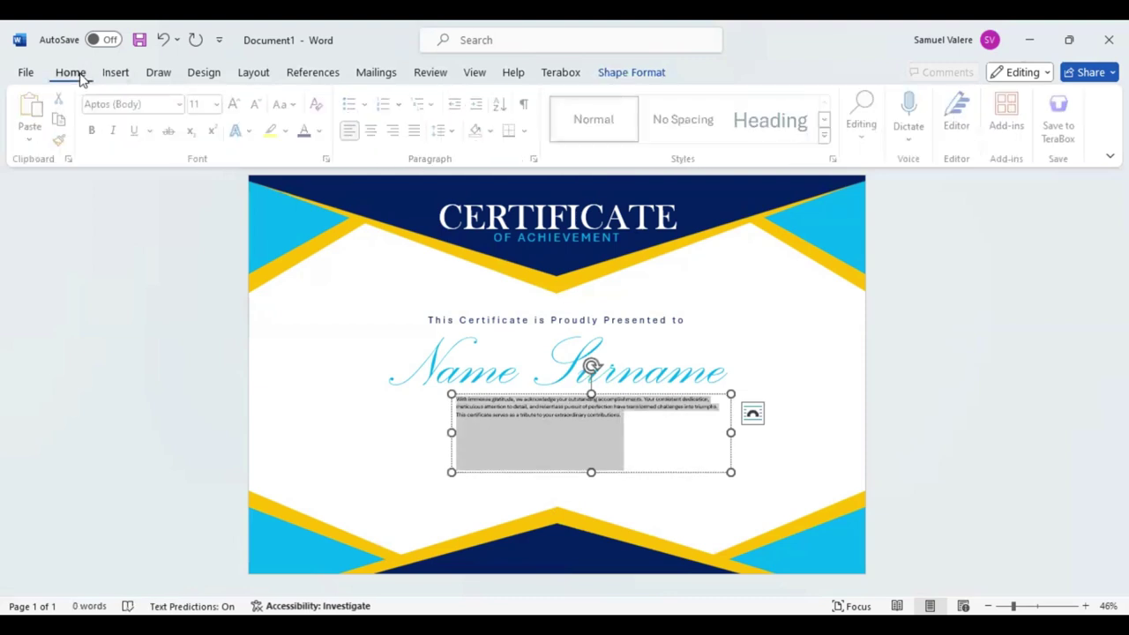
pyautogui.click(375, 131)
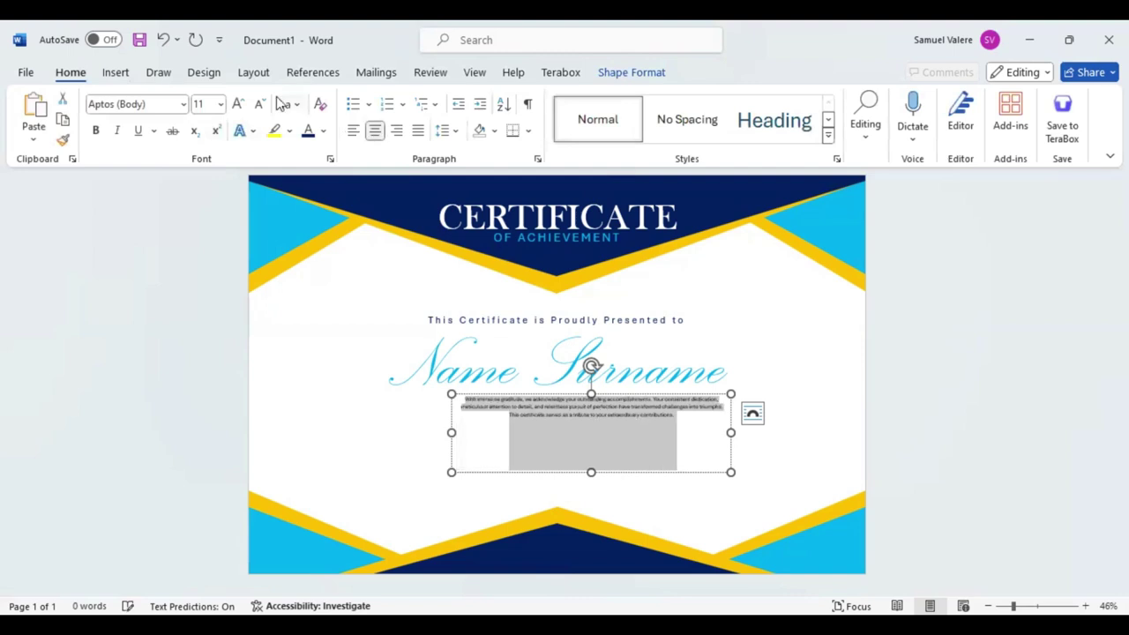
pyautogui.click(163, 105)
pyautogui.write('Baskerville Old Face')
pyautogui.press('Return')
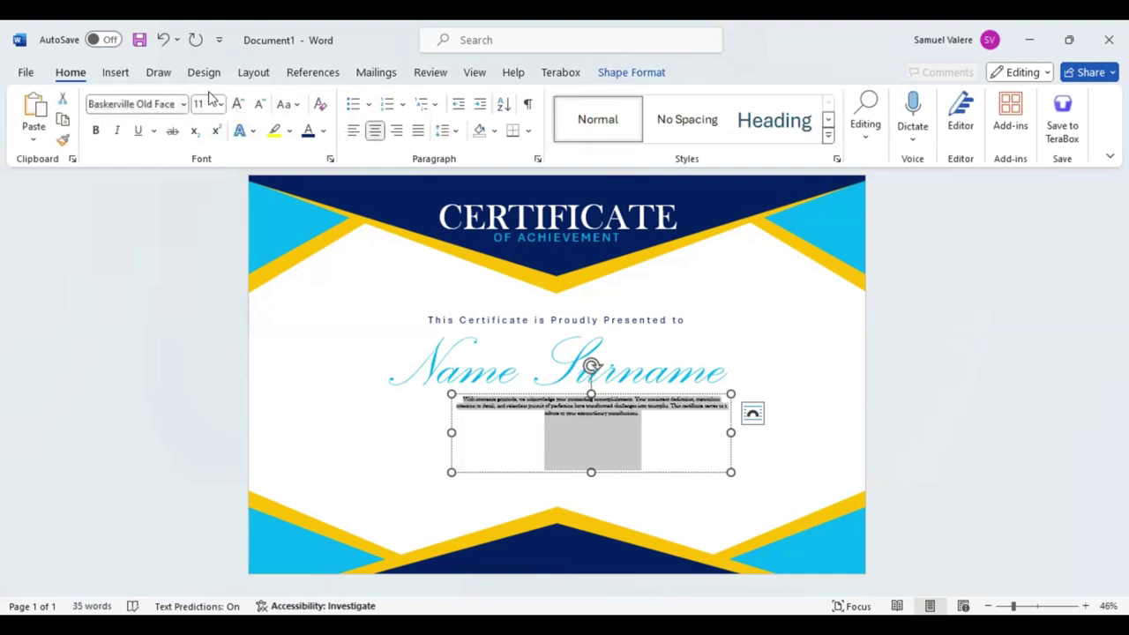
pyautogui.click(238, 104)
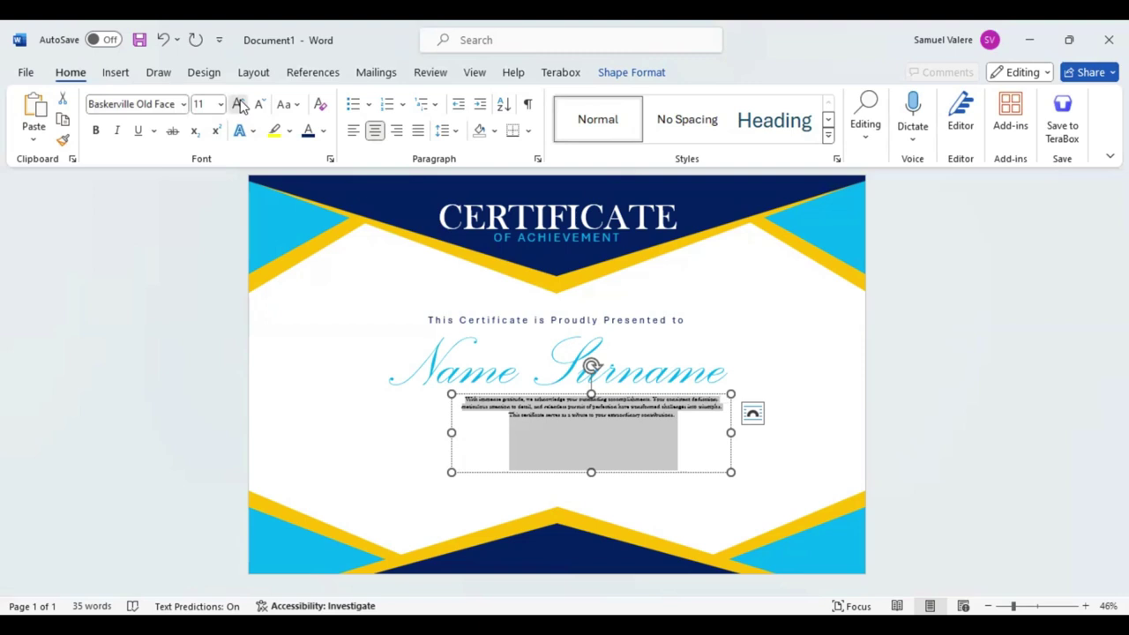
pyautogui.click(240, 104)
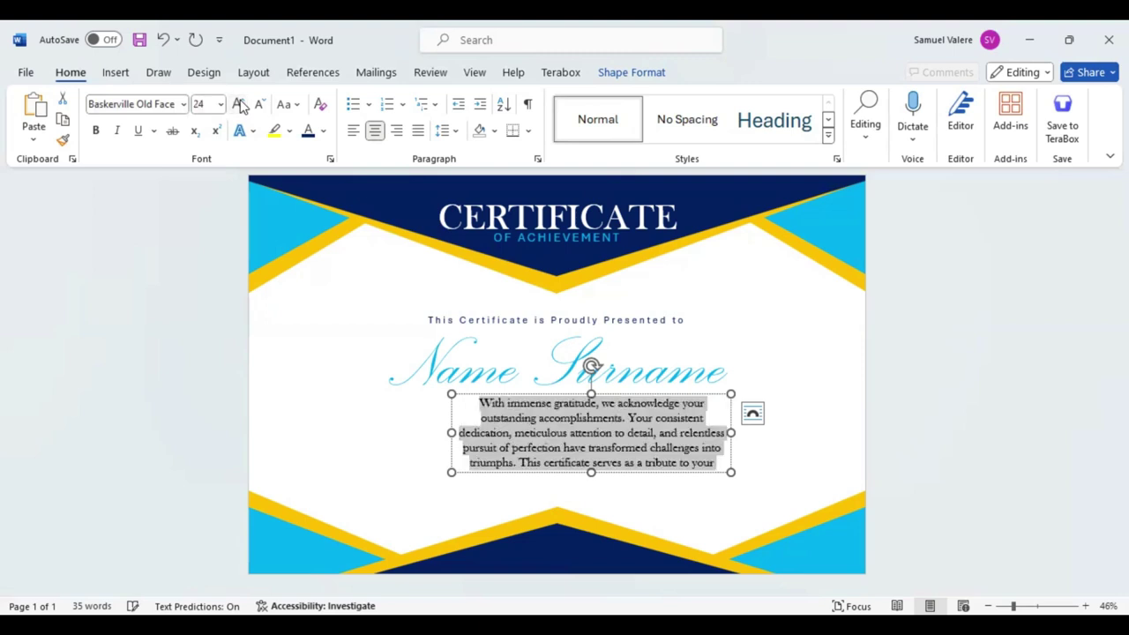
pyautogui.moveTo(730, 472); pyautogui.dragTo(824, 479)
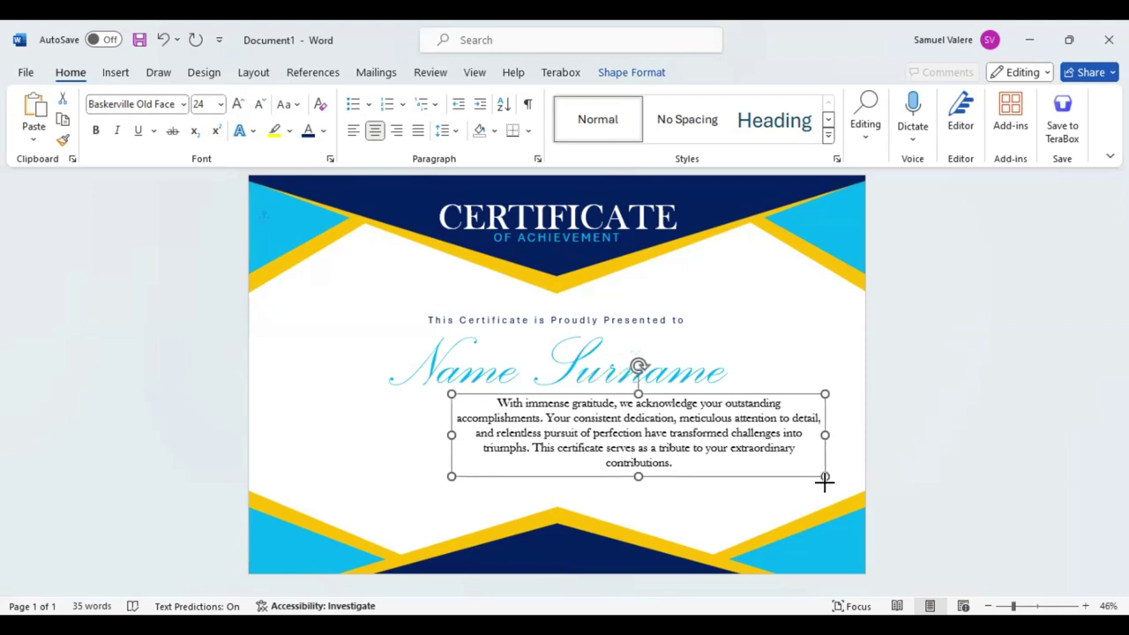
pyautogui.press('Up')
pyautogui.press('Left')
pyautogui.press('Left')
pyautogui.press('Left')
pyautogui.press('Left')
pyautogui.press('Left')
pyautogui.press('Left')
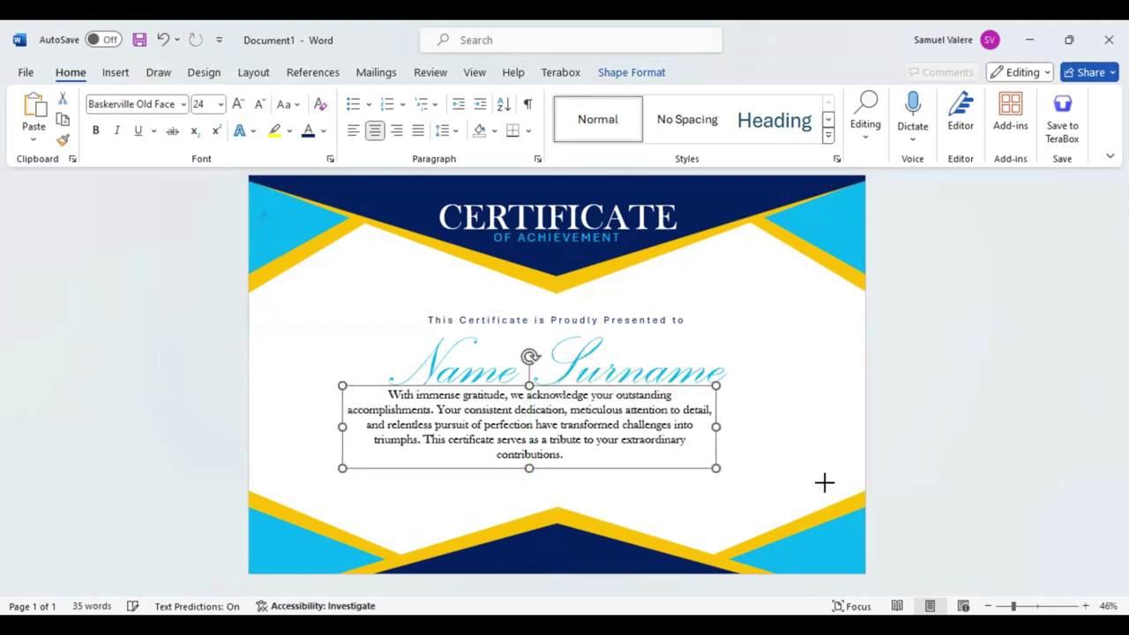
pyautogui.press('Right')
pyautogui.press('Right')
pyautogui.press('Right')
pyautogui.press('Down')
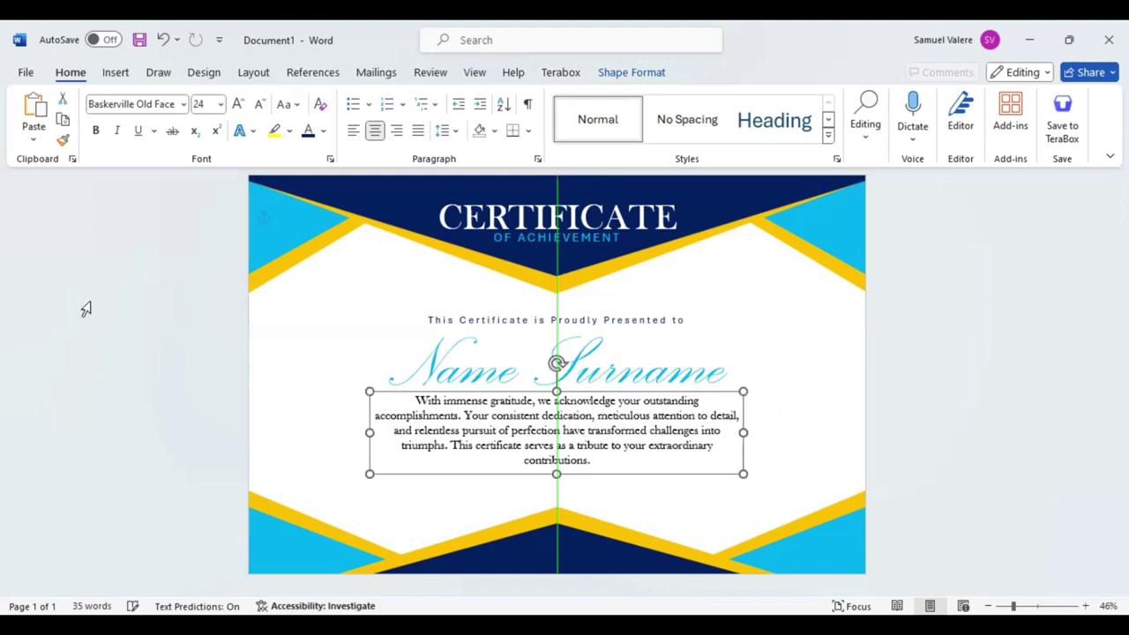
pyautogui.click(116, 72)
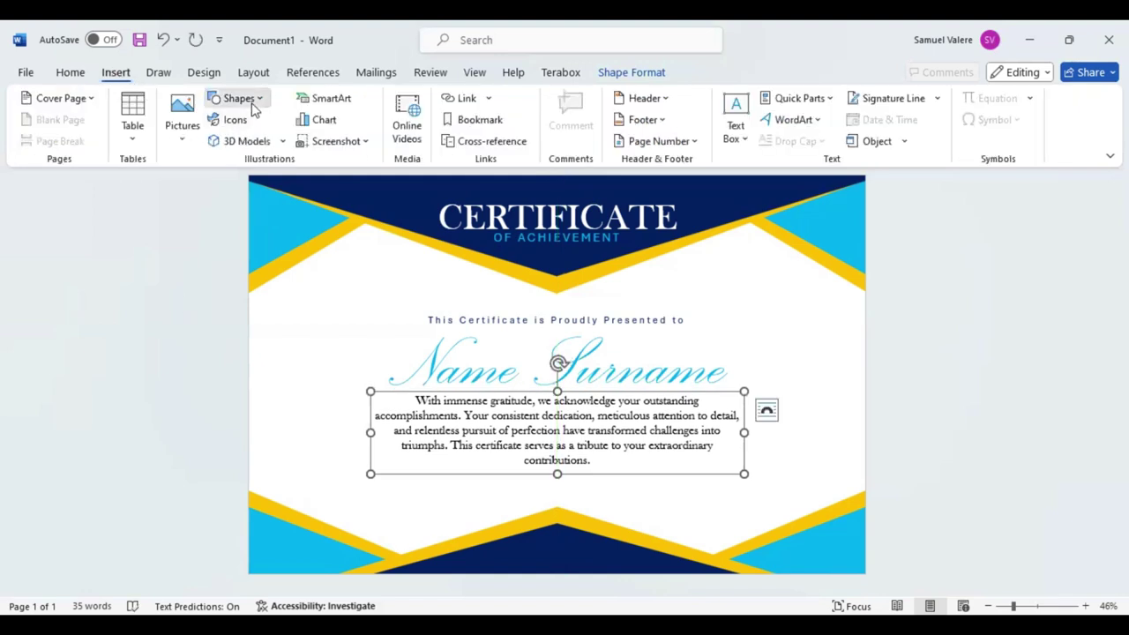
pyautogui.click(238, 98)
# Draw a black signature line at bottom left and position a matching one at bottom right.
pyautogui.click(212, 208)
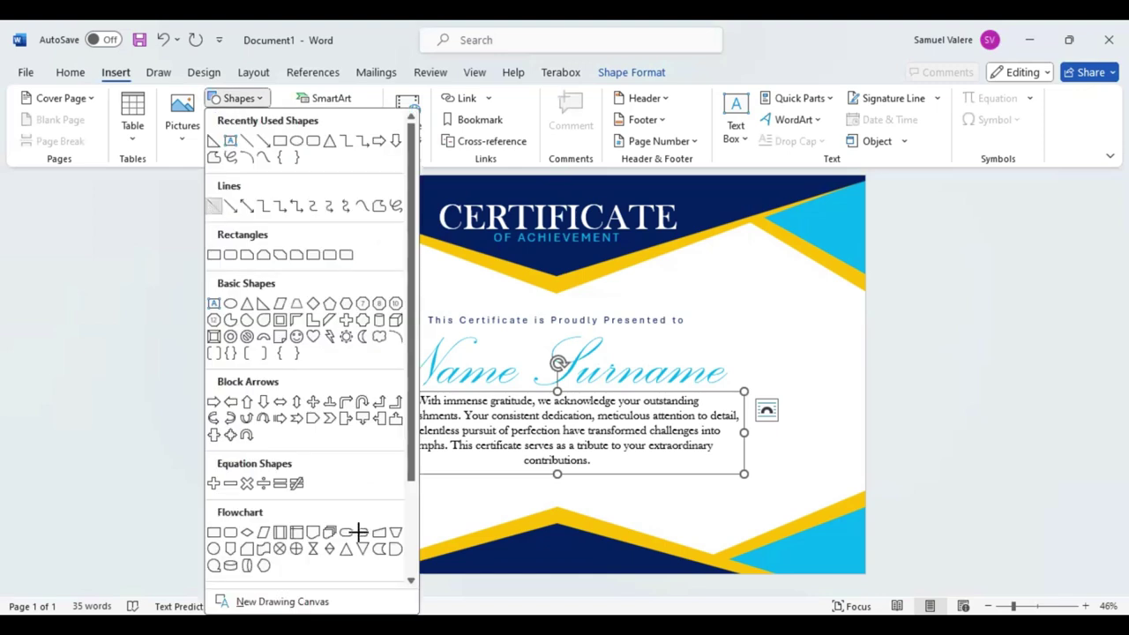
pyautogui.moveTo(354, 521); pyautogui.dragTo(467, 519)
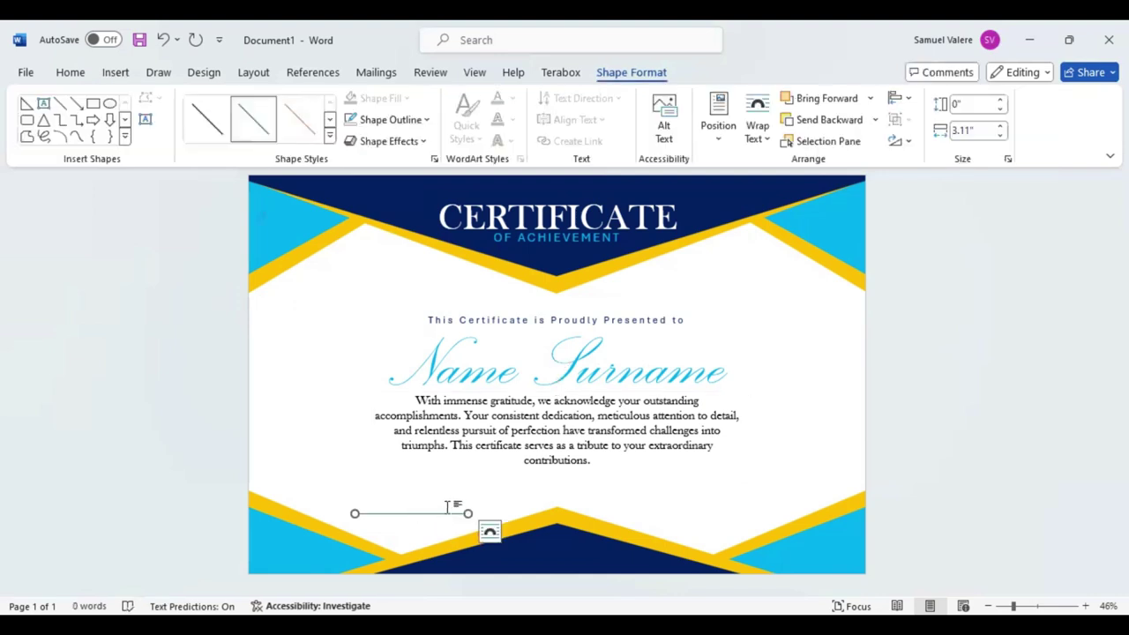
pyautogui.hotkey('ctrl', 'Down')
pyautogui.hotkey('ctrl', 'Down')
pyautogui.hotkey('ctrl', 'Down')
pyautogui.hotkey('ctrl', 'Down')
pyautogui.hotkey('ctrl', 'Down')
pyautogui.hotkey('ctrl', 'Down')
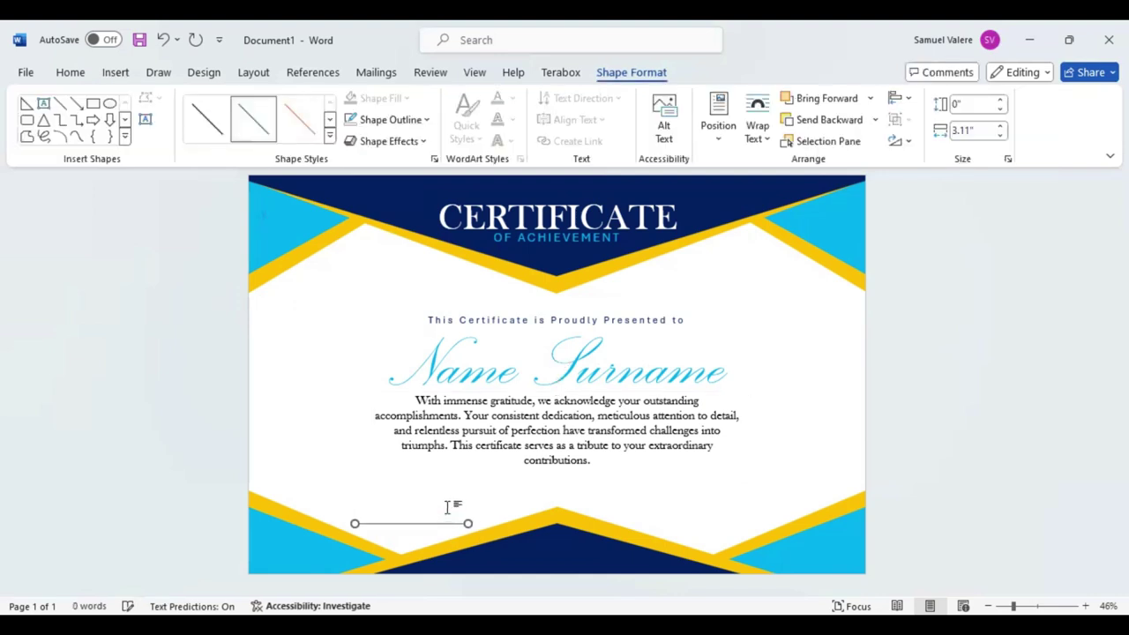
pyautogui.hotkey('ctrl', 'Down')
pyautogui.click(427, 120)
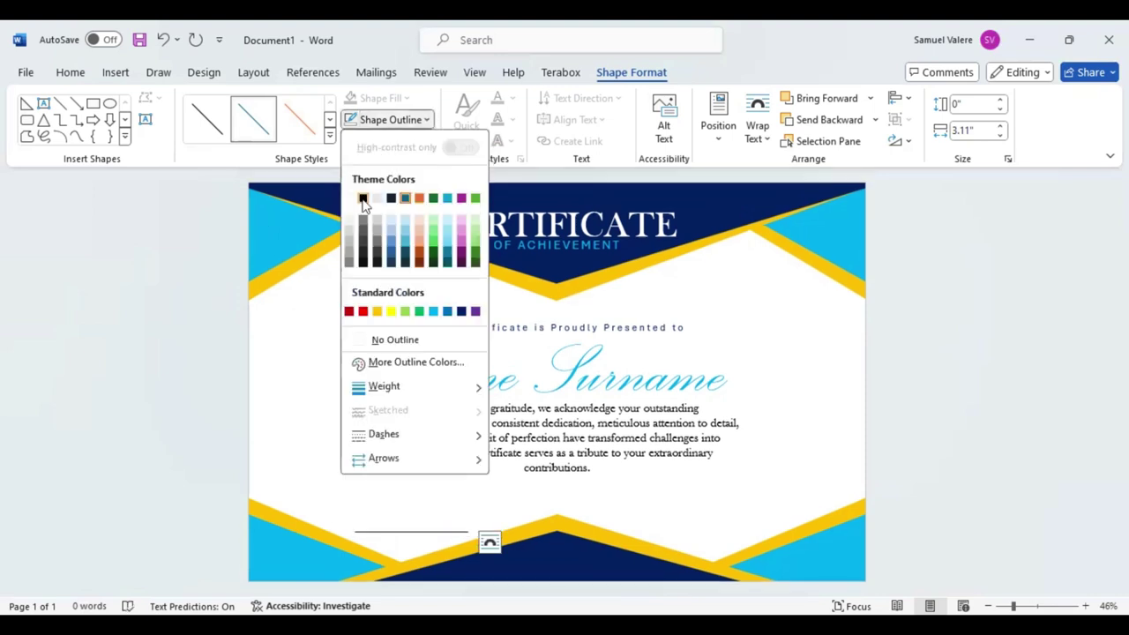
pyautogui.click(363, 199)
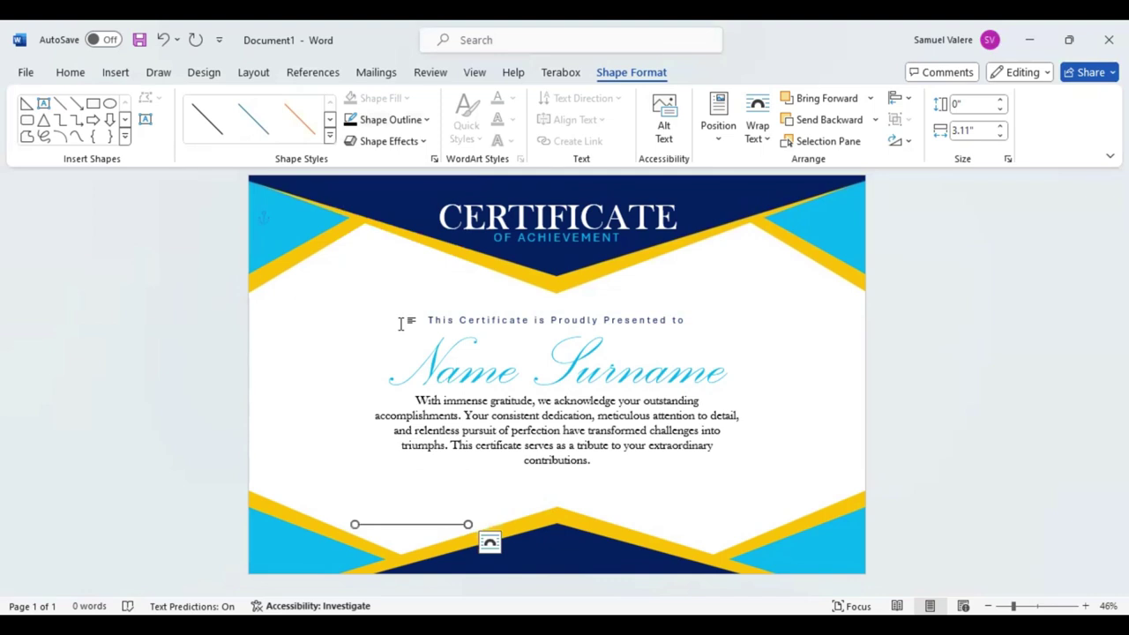
pyautogui.hotkey('ctrl', 'Up')
pyautogui.hotkey('ctrl', 'Up')
pyautogui.hotkey('ctrl', 'Up')
pyautogui.hotkey('ctrl', 'Up')
pyautogui.hotkey('ctrl', 'Up')
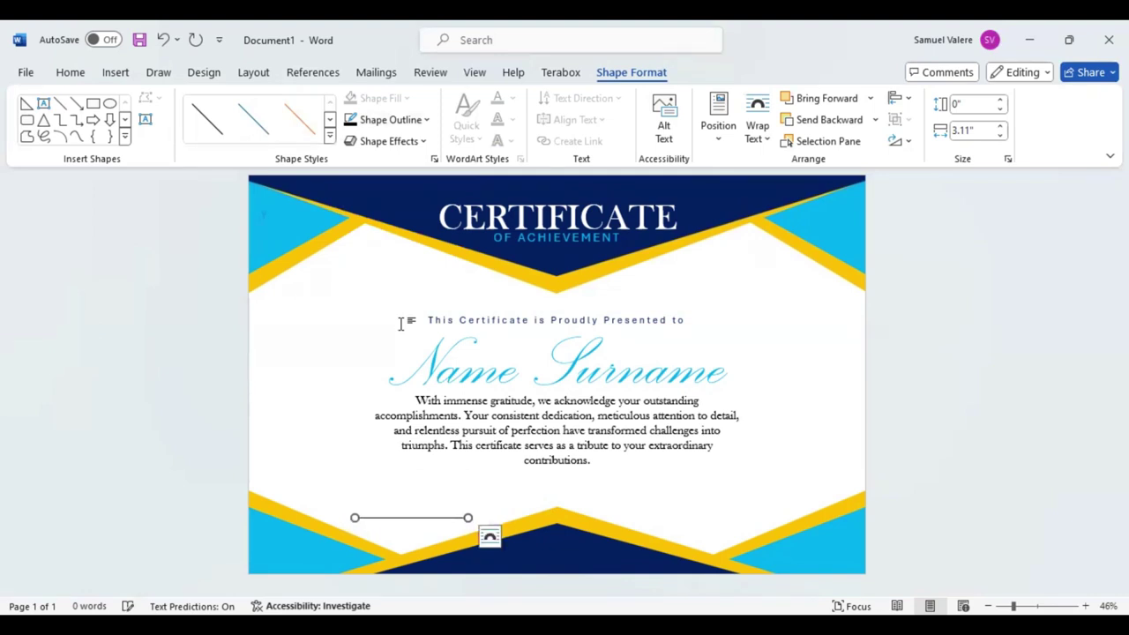
pyautogui.hotkey('ctrl', 'Right')
pyautogui.hotkey('ctrl', 'Right')
pyautogui.hotkey('ctrl', 'Right')
pyautogui.hotkey('ctrl', 'Right')
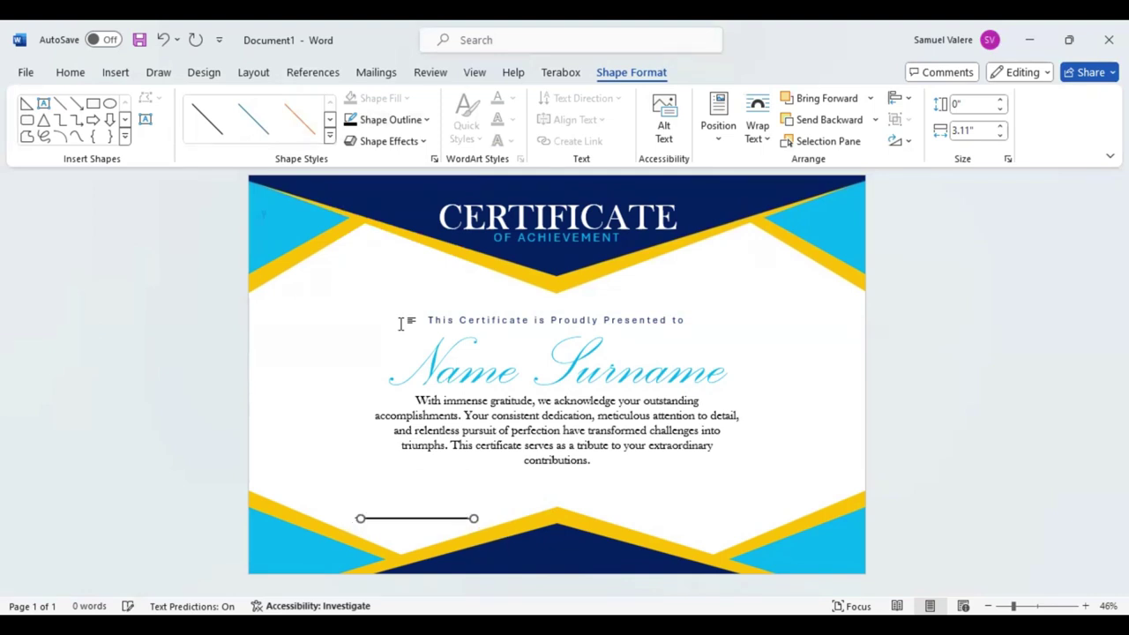
pyautogui.hotkey('ctrl', 'Right')
pyautogui.hotkey('ctrl', 'Right')
pyautogui.press('Right')
pyautogui.press('Right')
pyautogui.press('Right')
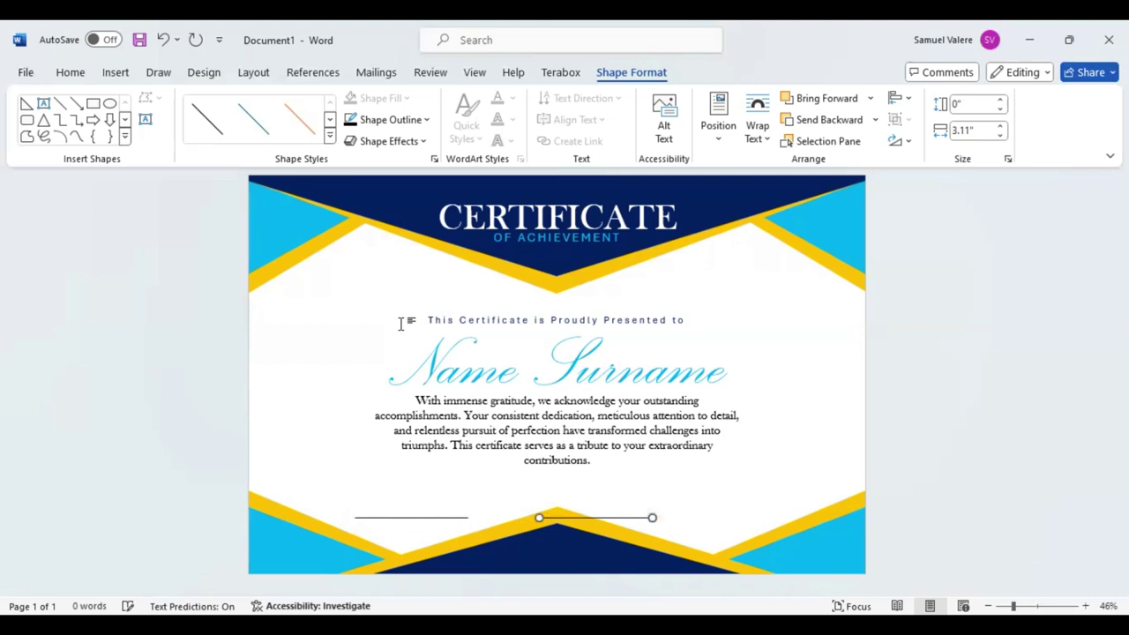
pyautogui.press('Right')
pyautogui.press('Right')
pyautogui.press('Right')
pyautogui.press('Right')
pyautogui.press('Right')
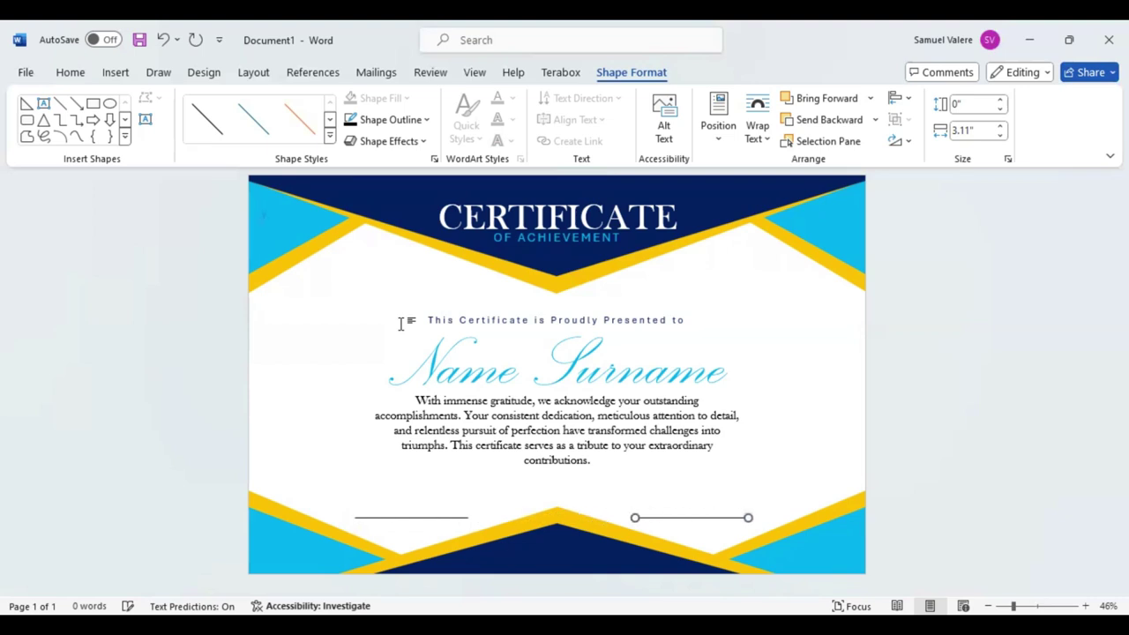
pyautogui.hotkey('ctrl', 'Right')
pyautogui.hotkey('ctrl', 'Right')
pyautogui.hotkey('ctrl', 'Right')
pyautogui.hotkey('ctrl', 'Right')
pyautogui.hotkey('ctrl', 'Right')
pyautogui.hotkey('ctrl', 'Right')
pyautogui.hotkey('ctrl', 'Right')
pyautogui.hotkey('ctrl', 'Right')
pyautogui.hotkey('ctrl', 'Right')
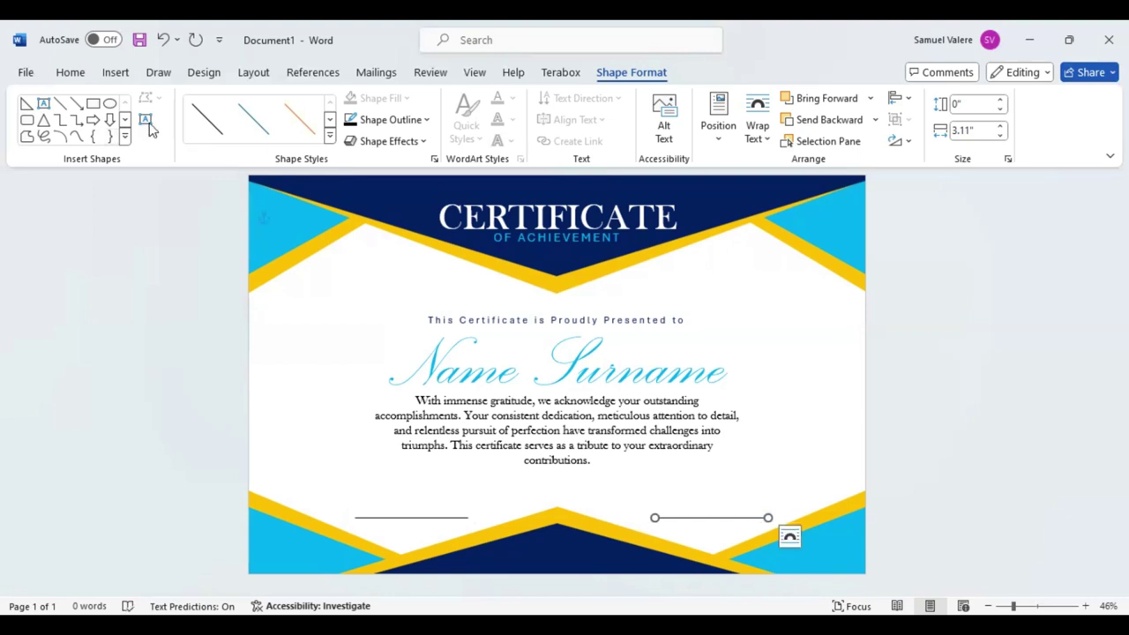
# Add a Signature text box under the left signature line with no outline.
pyautogui.click(43, 103)
pyautogui.moveTo(377, 532); pyautogui.dragTo(468, 547)
pyautogui.write('Signature')
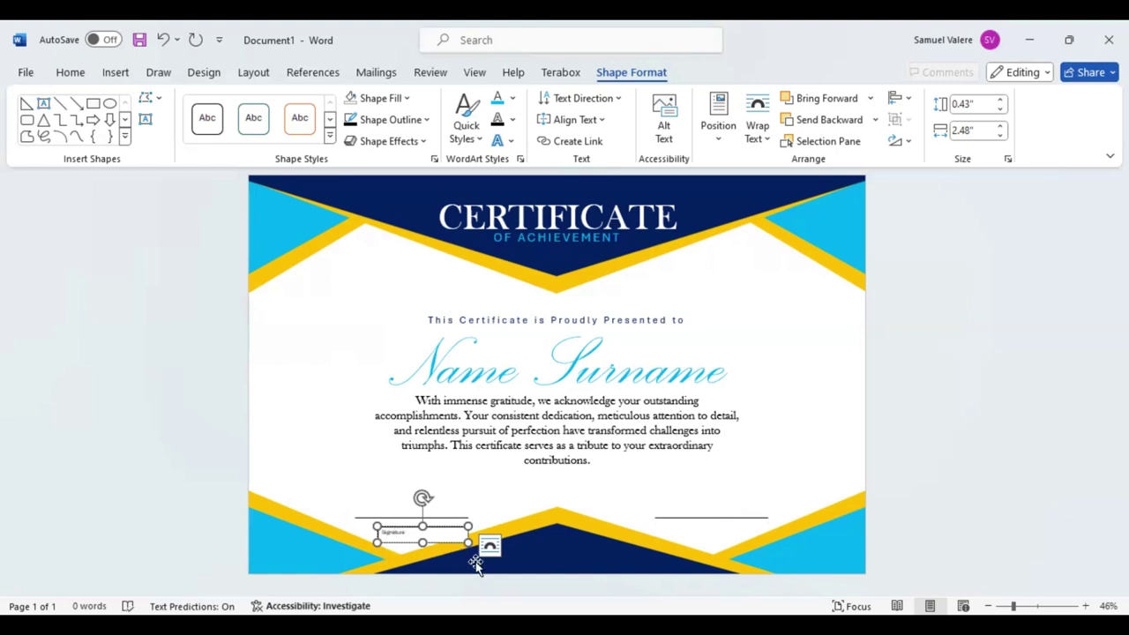
pyautogui.moveTo(409, 540); pyautogui.dragTo(378, 541)
pyautogui.click(427, 122)
pyautogui.click(363, 341)
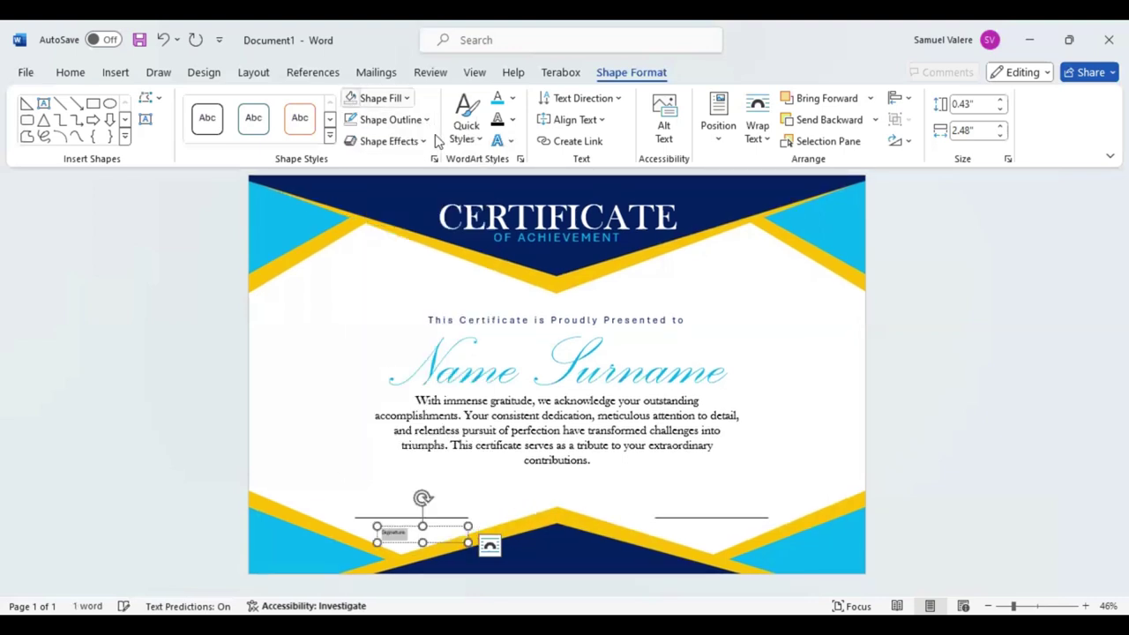
# Format the caption as centered uppercase Baskerville Old Face at size 14.
pyautogui.click(70, 72)
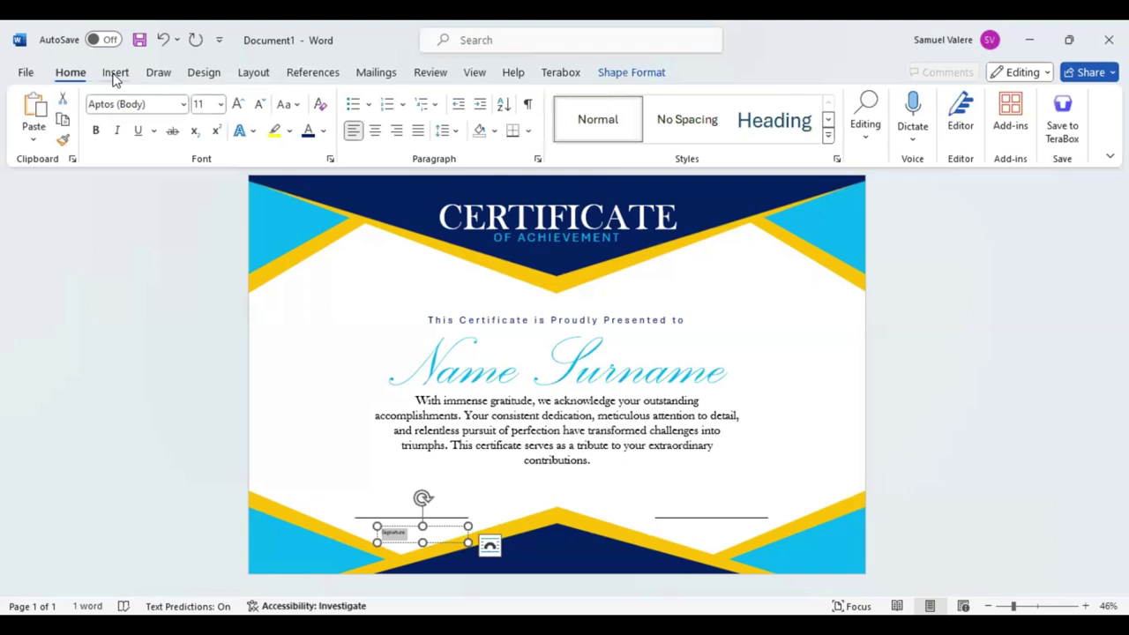
pyautogui.click(166, 105)
pyautogui.write('Baskerville Old Face')
pyautogui.press('Return')
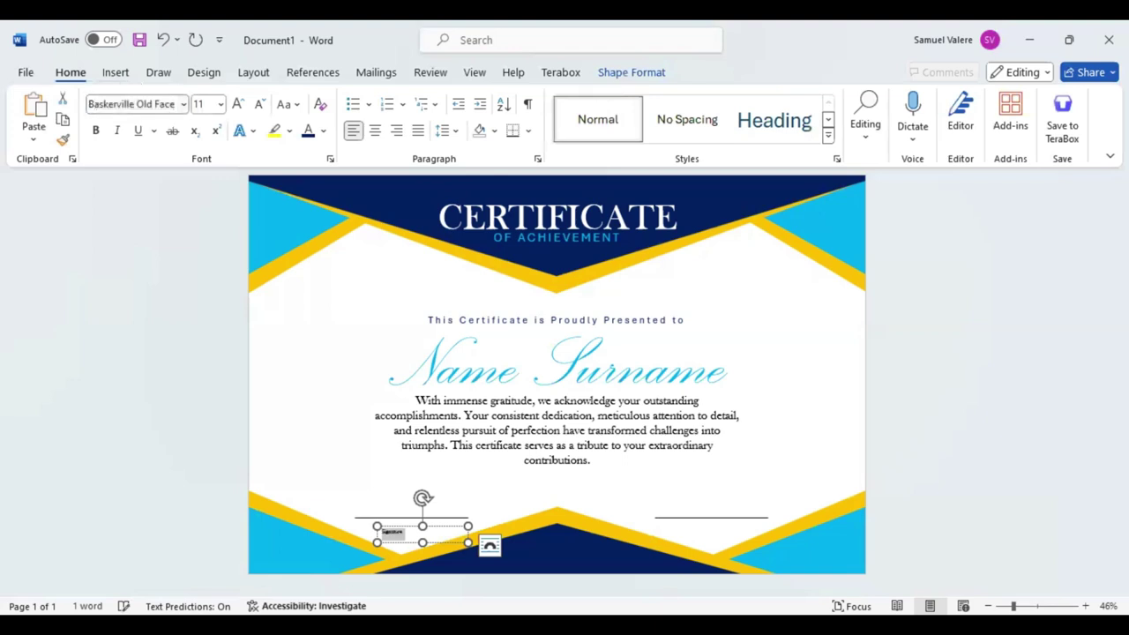
pyautogui.click(288, 104)
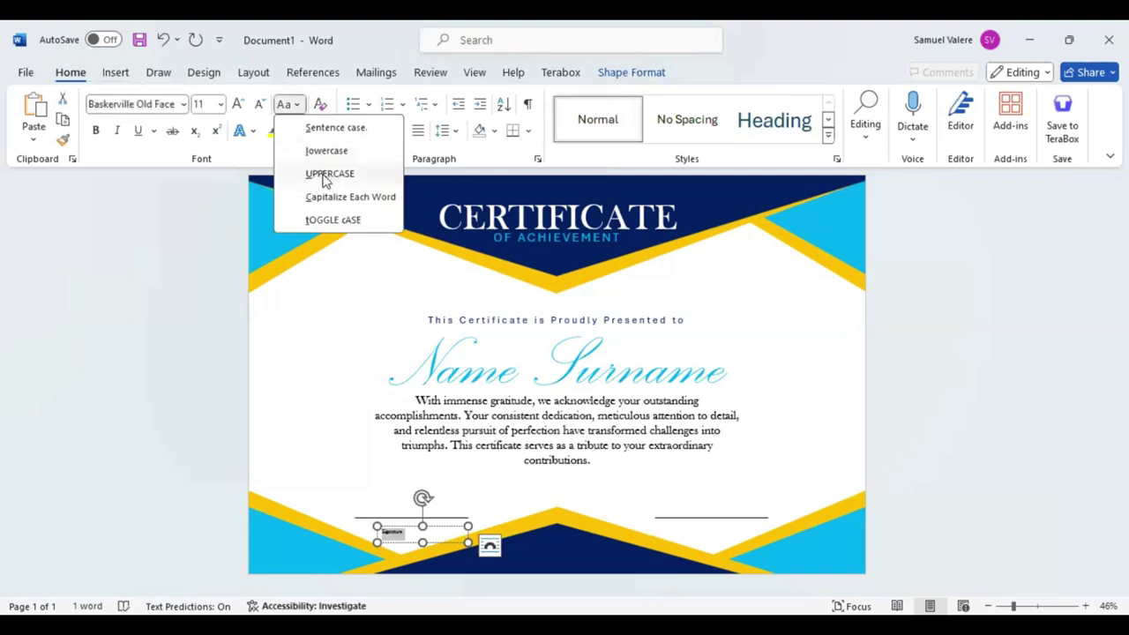
pyautogui.click(283, 173)
pyautogui.click(238, 104)
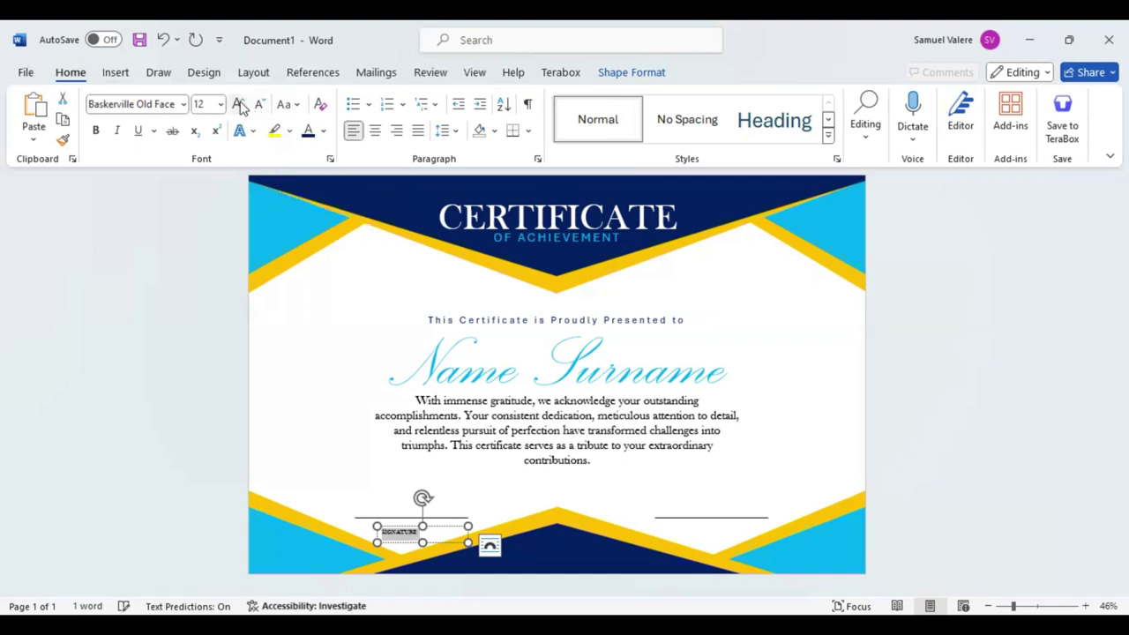
pyautogui.click(238, 104)
pyautogui.click(375, 131)
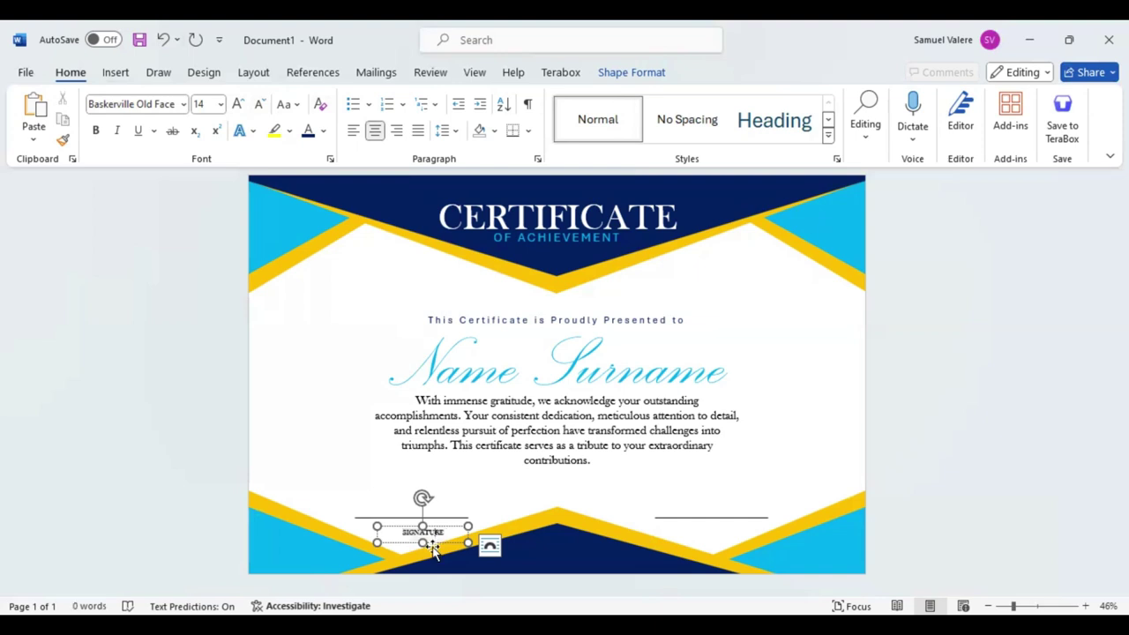
# Copy the SIGNATURE caption beneath the right signature line and align it.
pyautogui.moveTo(431, 543); pyautogui.dragTo(717, 539)
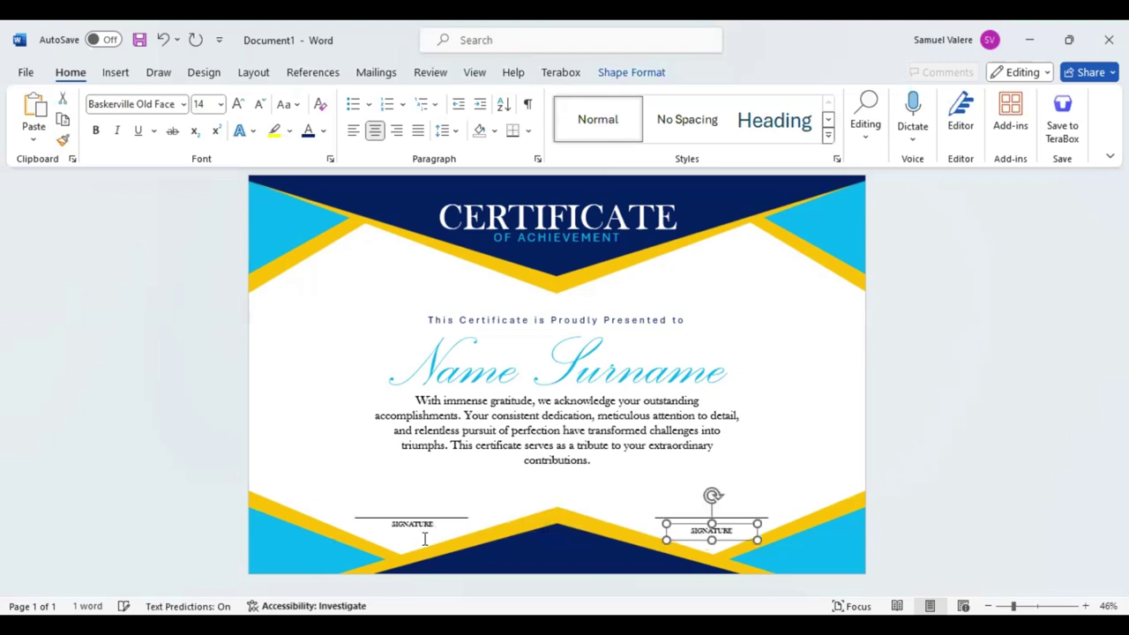
pyautogui.press('Up')
pyautogui.press('Up')
pyautogui.press('Up')
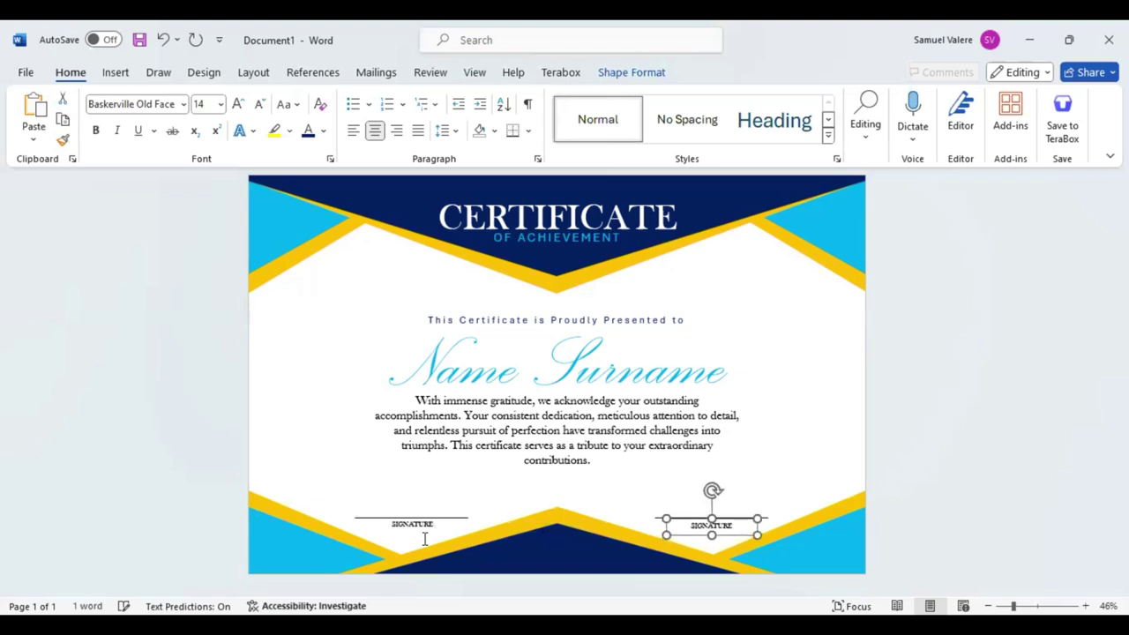
pyautogui.press('Right')
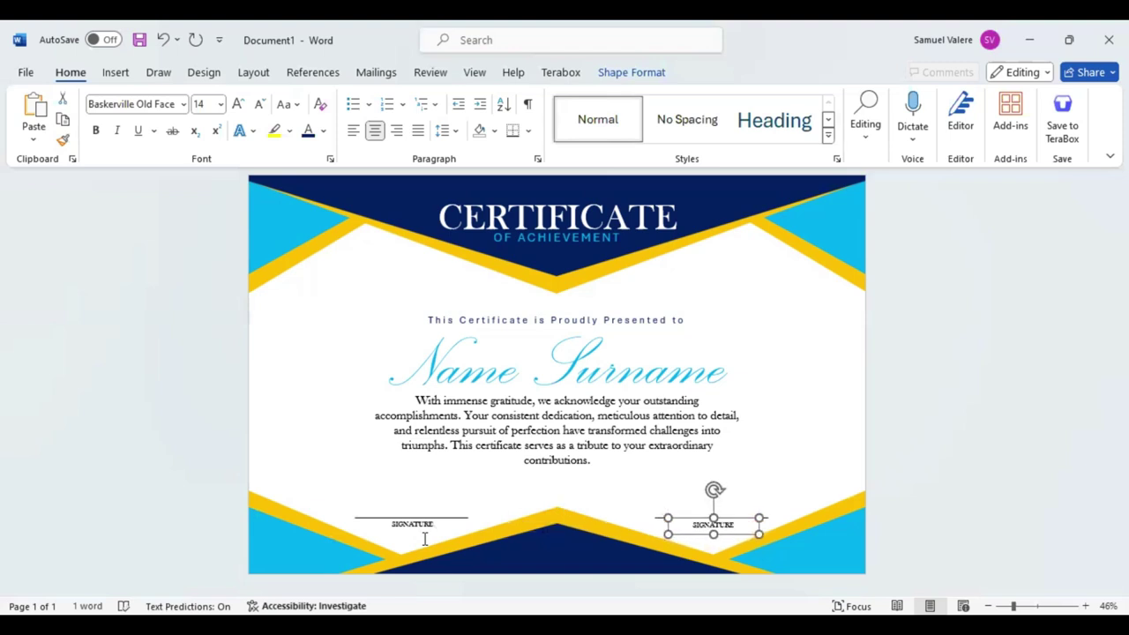
# Draw a starburst shape at the bottom centre and resize it to about 1.84 inches.
pyautogui.click(116, 74)
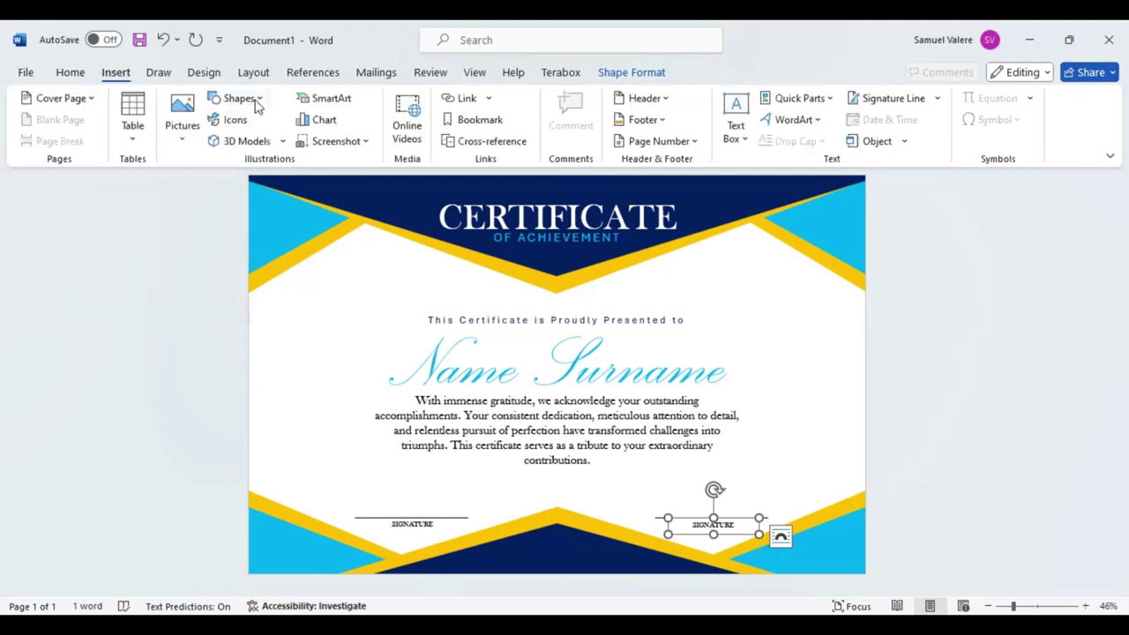
pyautogui.click(238, 98)
pyautogui.scroll(-3, 357, 505)
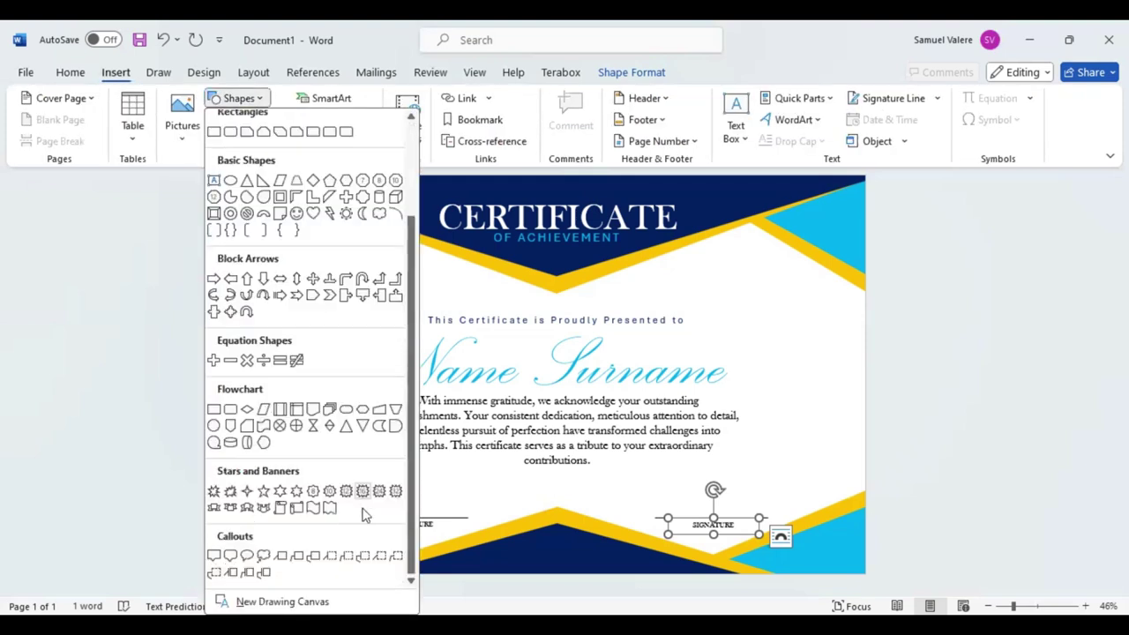
pyautogui.click(379, 492)
pyautogui.moveTo(534, 487); pyautogui.dragTo(619, 553)
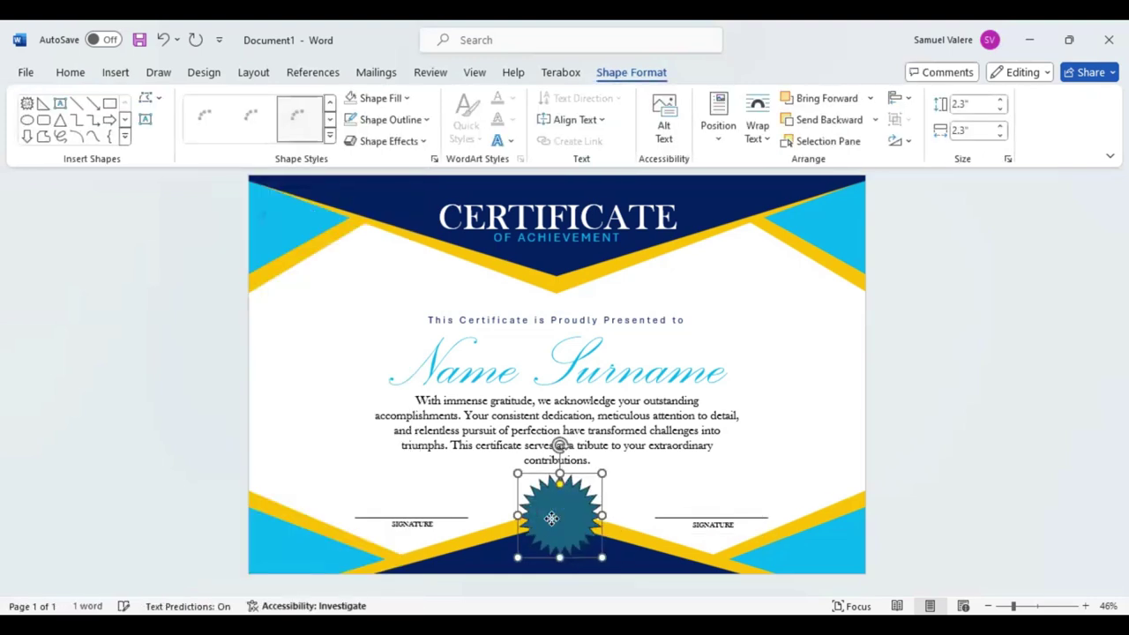
pyautogui.moveTo(566, 534); pyautogui.dragTo(546, 519)
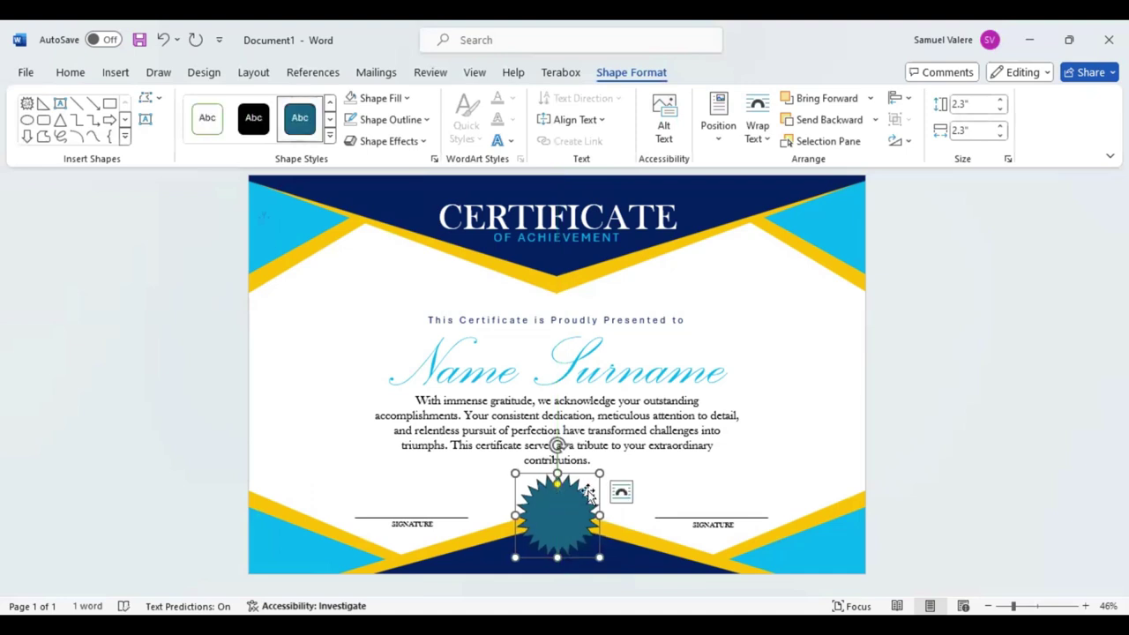
pyautogui.moveTo(600, 473)
pyautogui.mouseDown()
pyautogui.moveTo(583, 490)
pyautogui.moveTo(548, 491)
pyautogui.mouseUp()
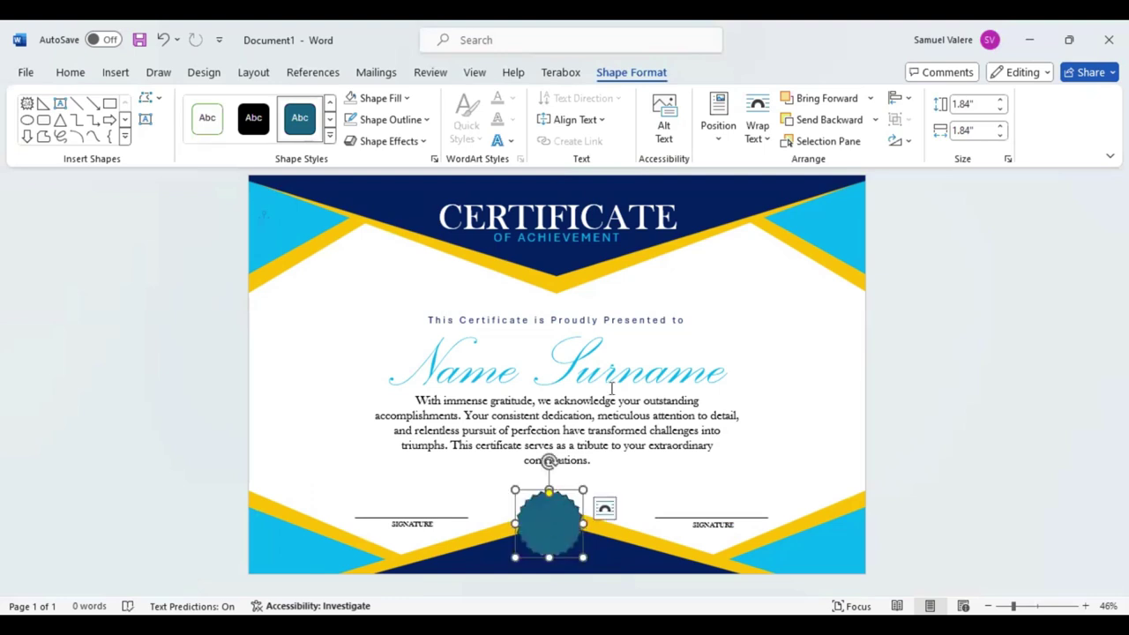
# Fill the starburst gold and apply a 3-D preset effect.
pyautogui.click(409, 102)
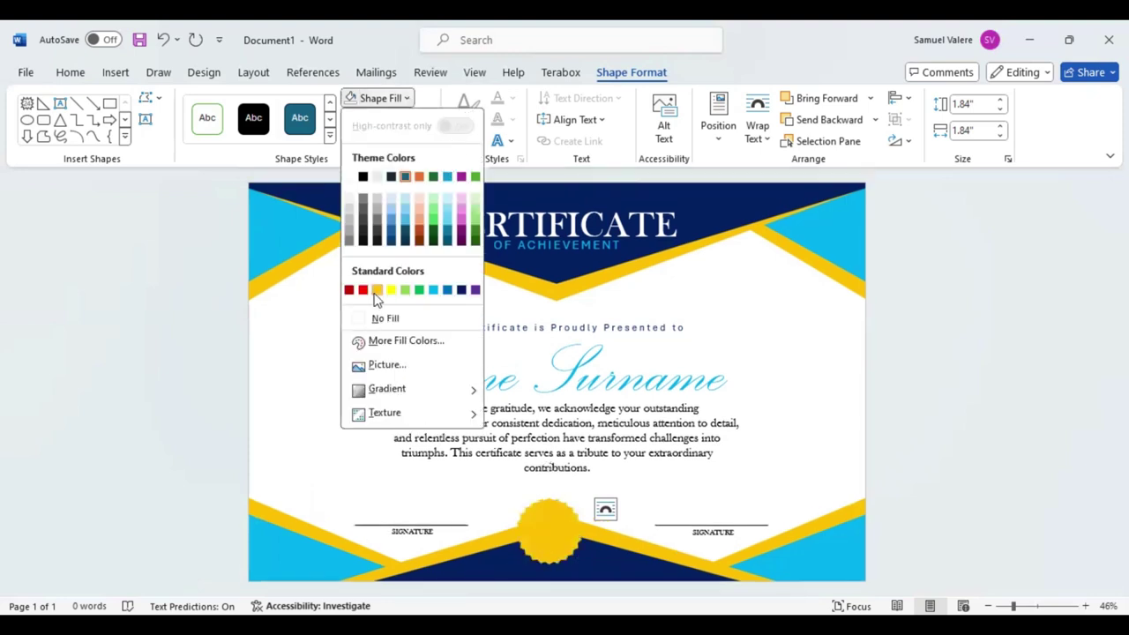
pyautogui.press('Escape')
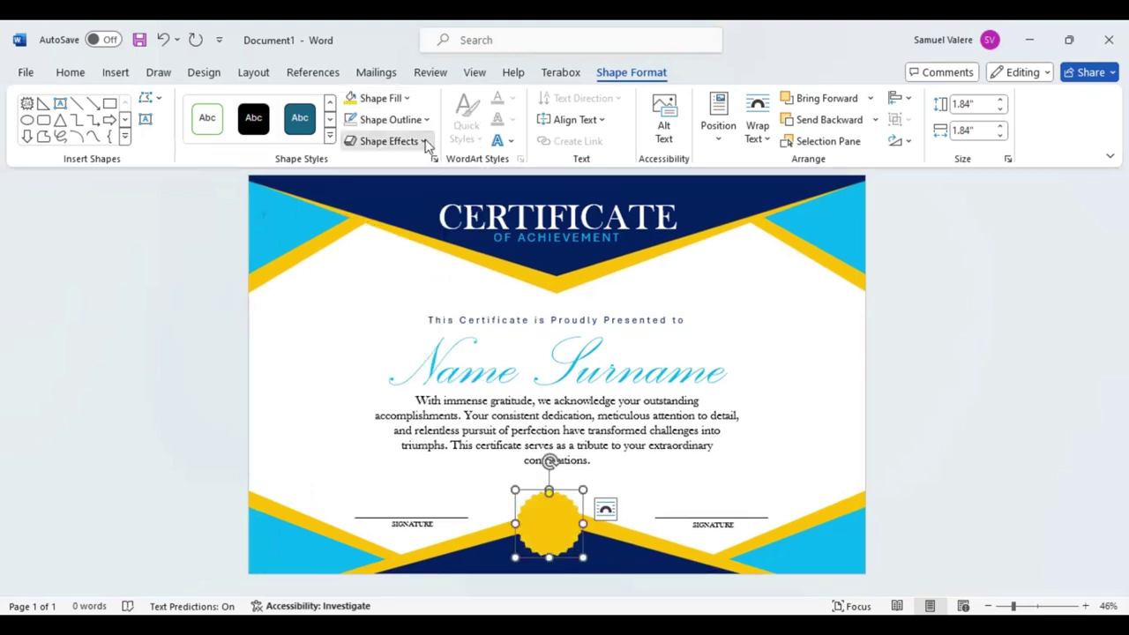
pyautogui.click(388, 141)
pyautogui.moveTo(397, 171)
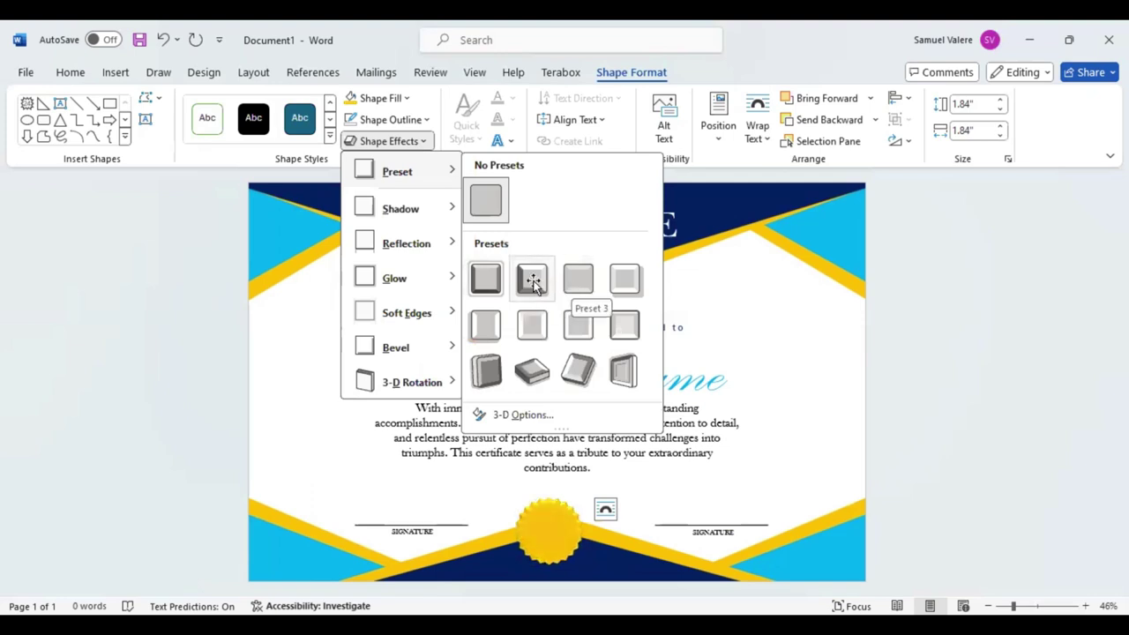
pyautogui.click(533, 280)
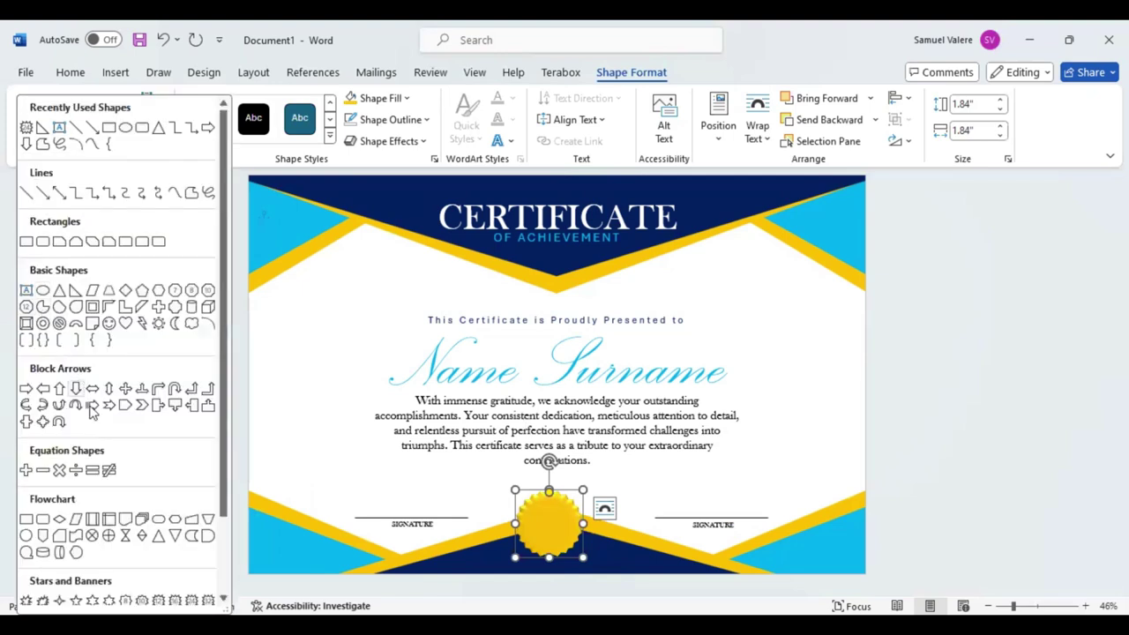
# Draw a 1.48-inch Flowchart circle over the centre of the gold seal.
pyautogui.click(28, 536)
pyautogui.moveTo(550, 524)
pyautogui.mouseDown()
pyautogui.moveTo(586, 552)
pyautogui.moveTo(555, 527)
pyautogui.mouseUp()
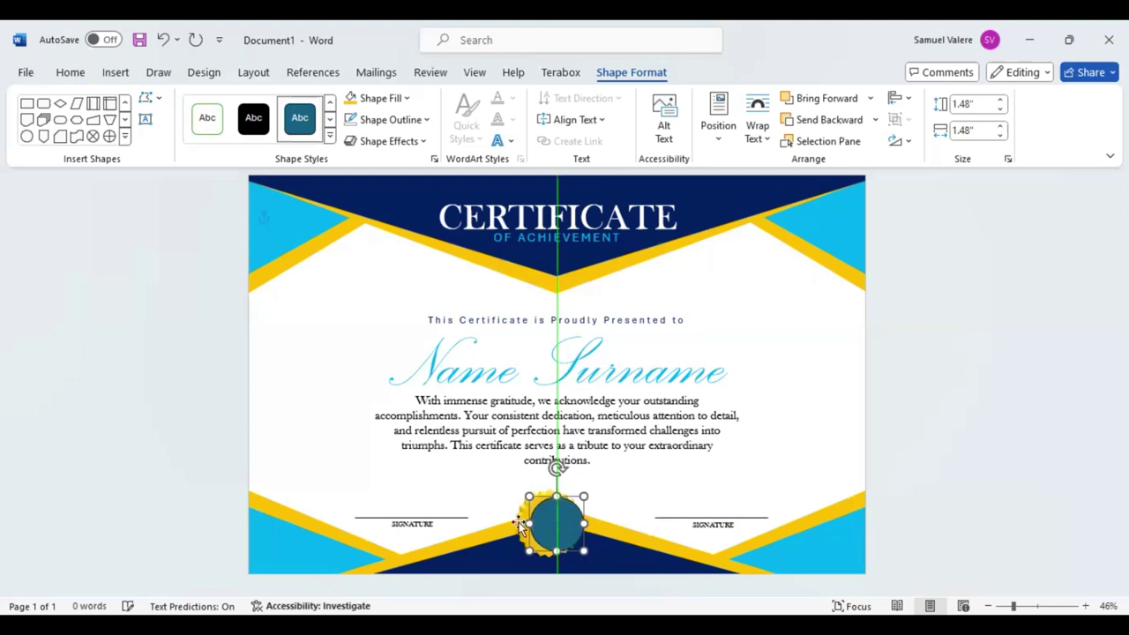
pyautogui.moveTo(528, 524); pyautogui.dragTo(529, 526)
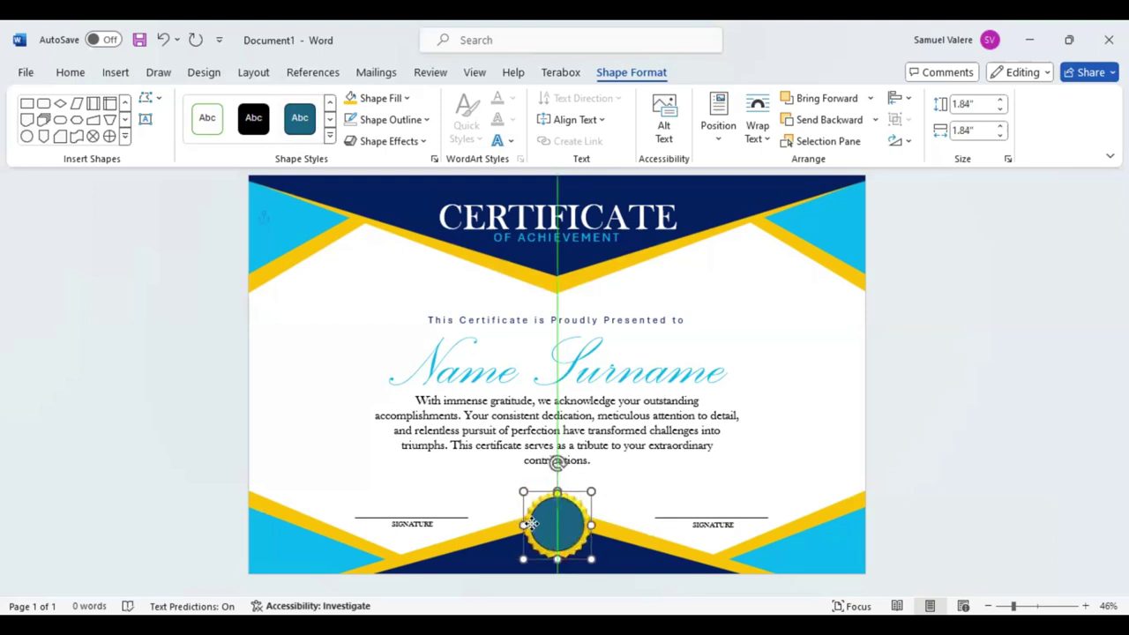
pyautogui.hotkey('ctrl', 'z')
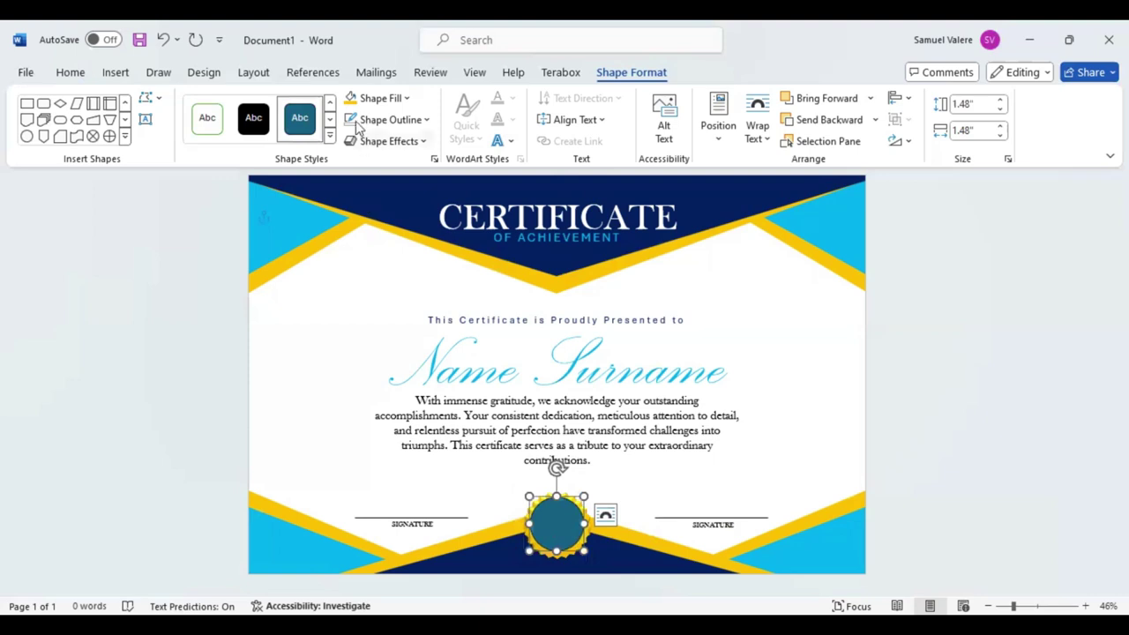
# Fill the circle dark navy, centre it on the seal, and apply a 3-D preset.
pyautogui.click(408, 99)
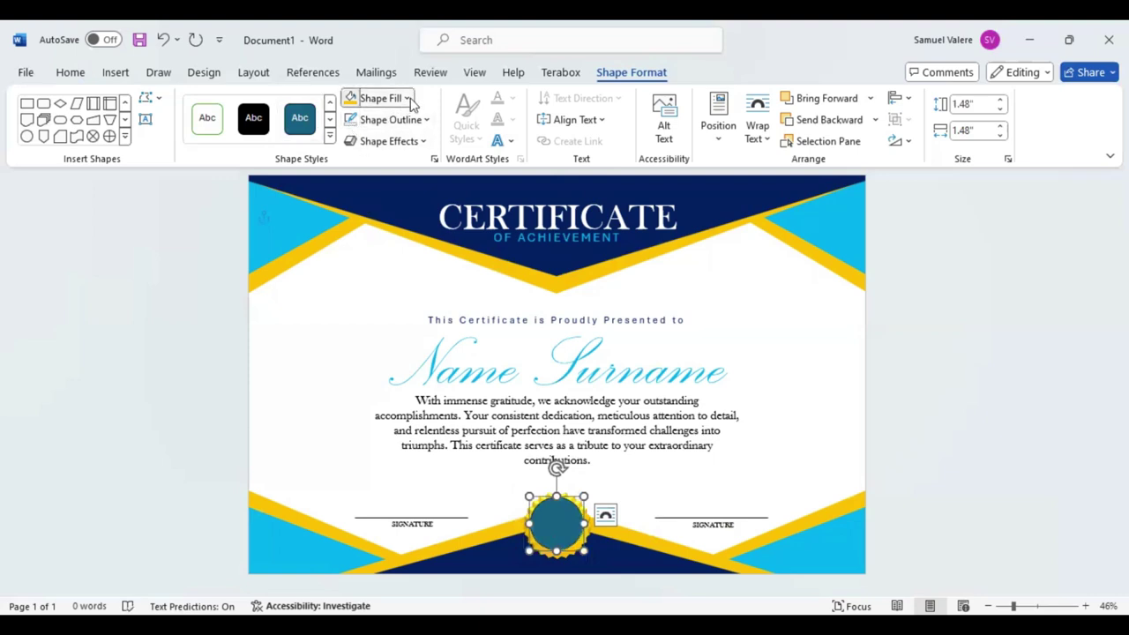
pyautogui.click(461, 291)
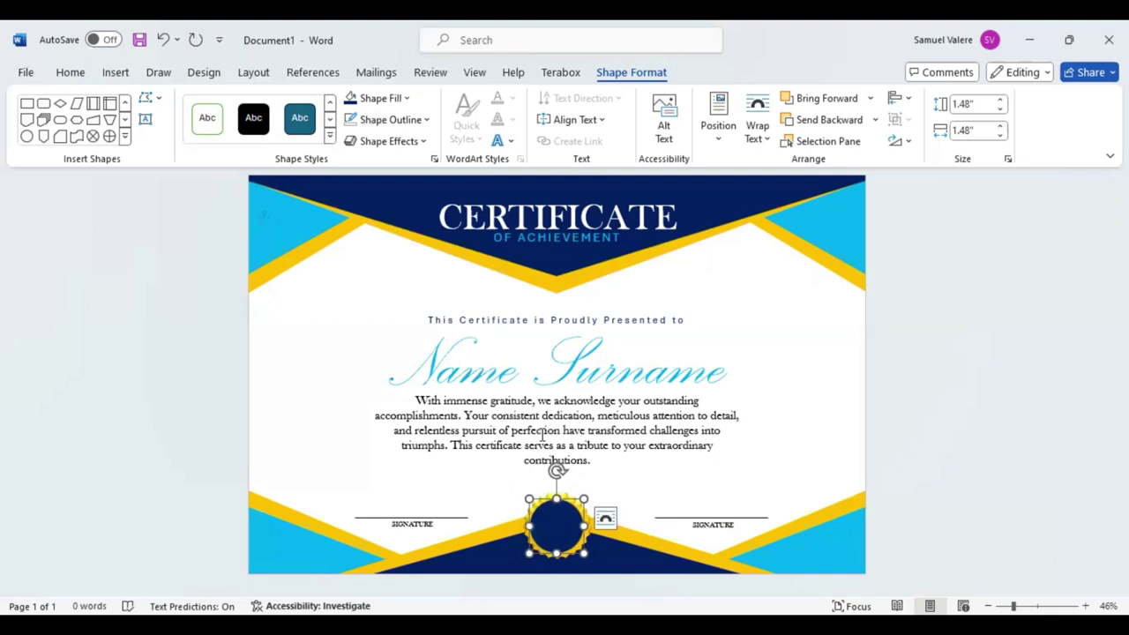
pyautogui.press('Right')
pyautogui.press('Down')
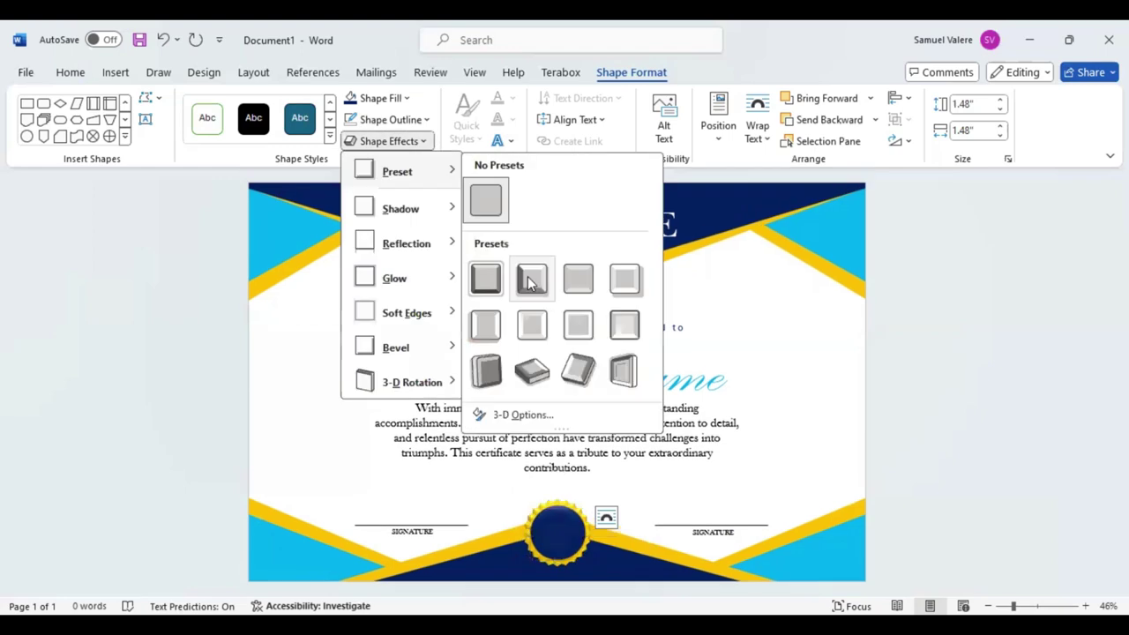
pyautogui.click(532, 282)
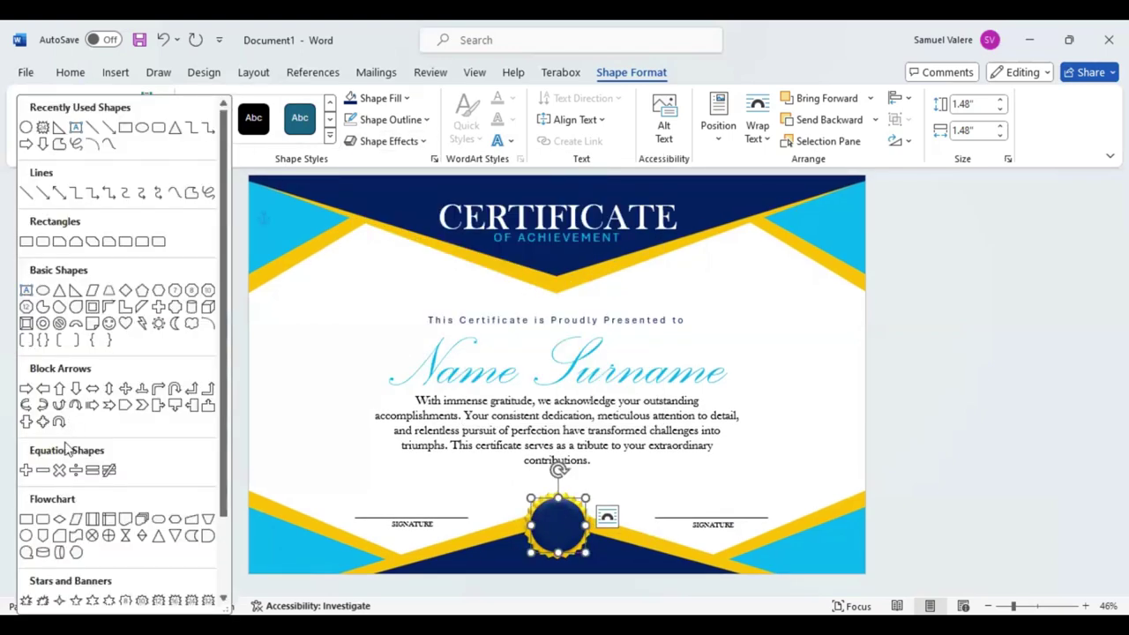
# Draw a 1.11-inch five-point star centred inside the navy circle.
pyautogui.scroll(-1, 112, 354)
pyautogui.scroll(-1, 112, 355)
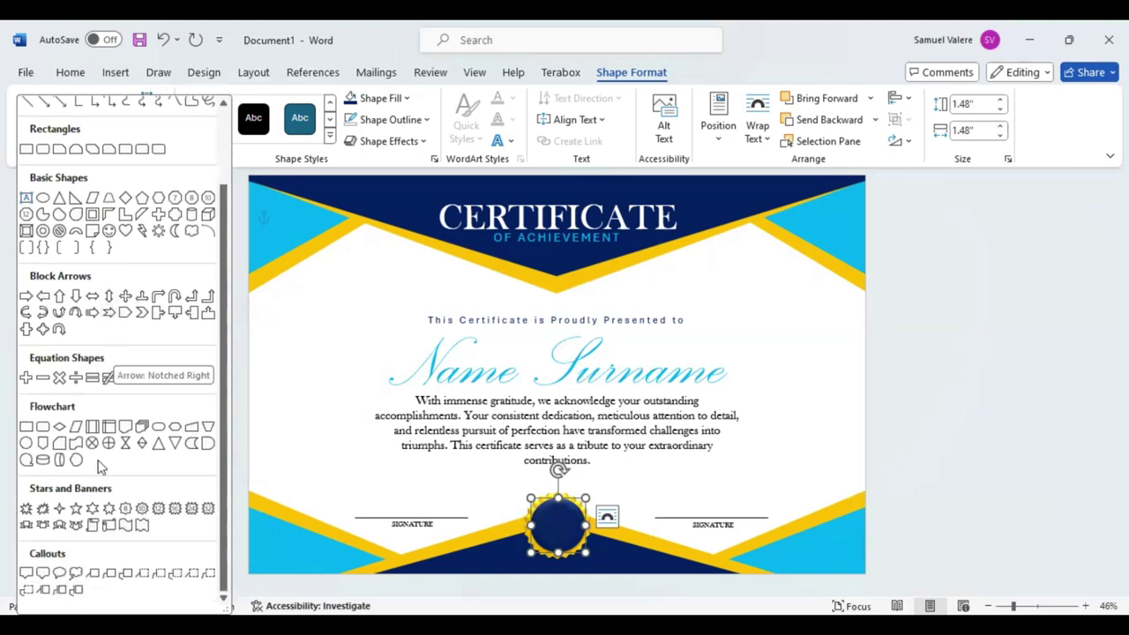
pyautogui.click(76, 511)
pyautogui.moveTo(554, 518); pyautogui.dragTo(591, 551)
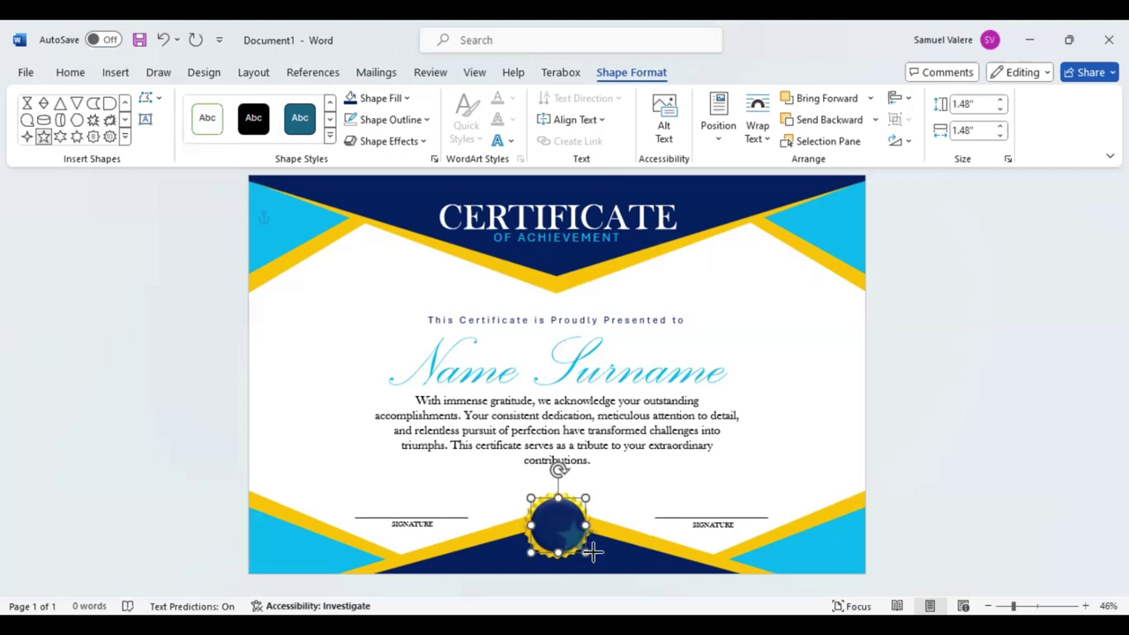
pyautogui.moveTo(593, 551); pyautogui.dragTo(557, 534)
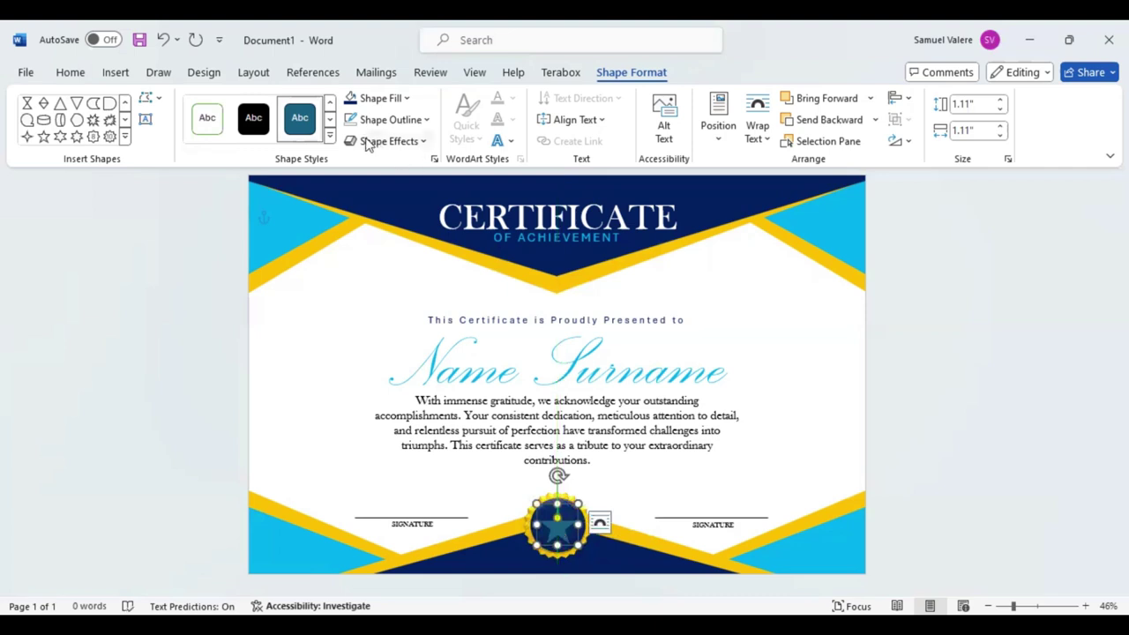
# Fill the star gold and apply a 3-D preset effect.
pyautogui.click(379, 97)
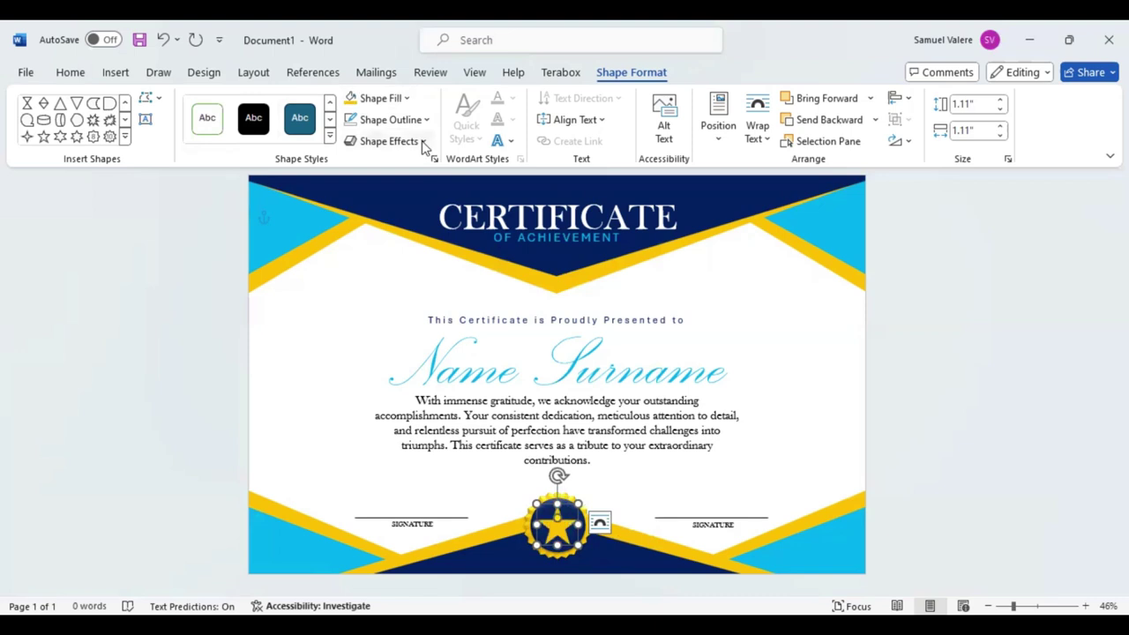
pyautogui.click(389, 142)
pyautogui.moveTo(397, 171)
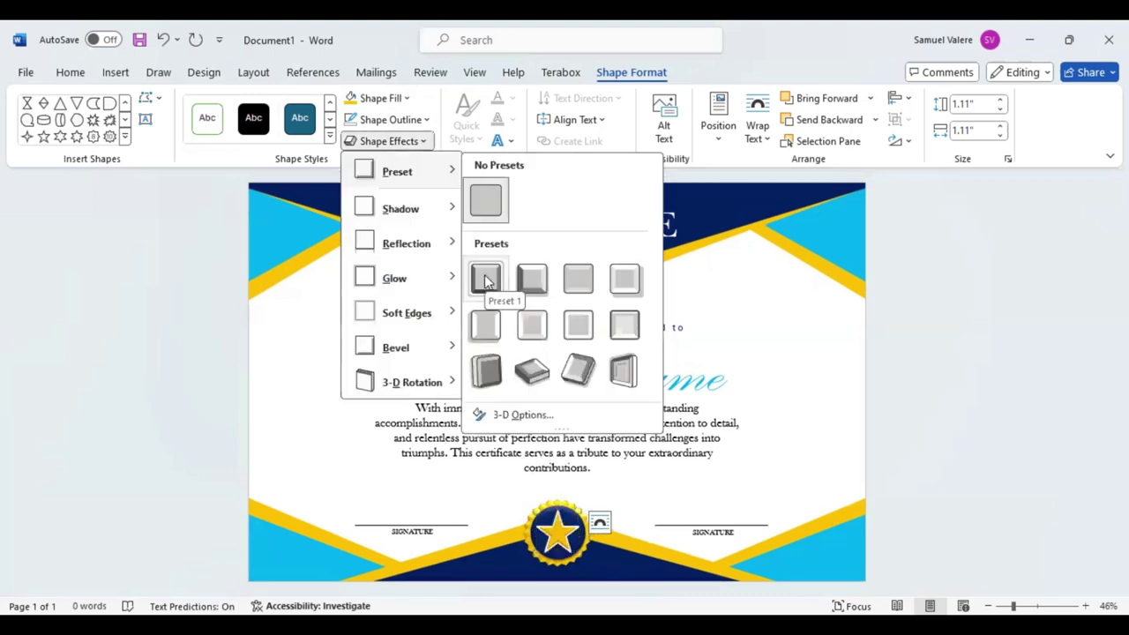
pyautogui.click(545, 280)
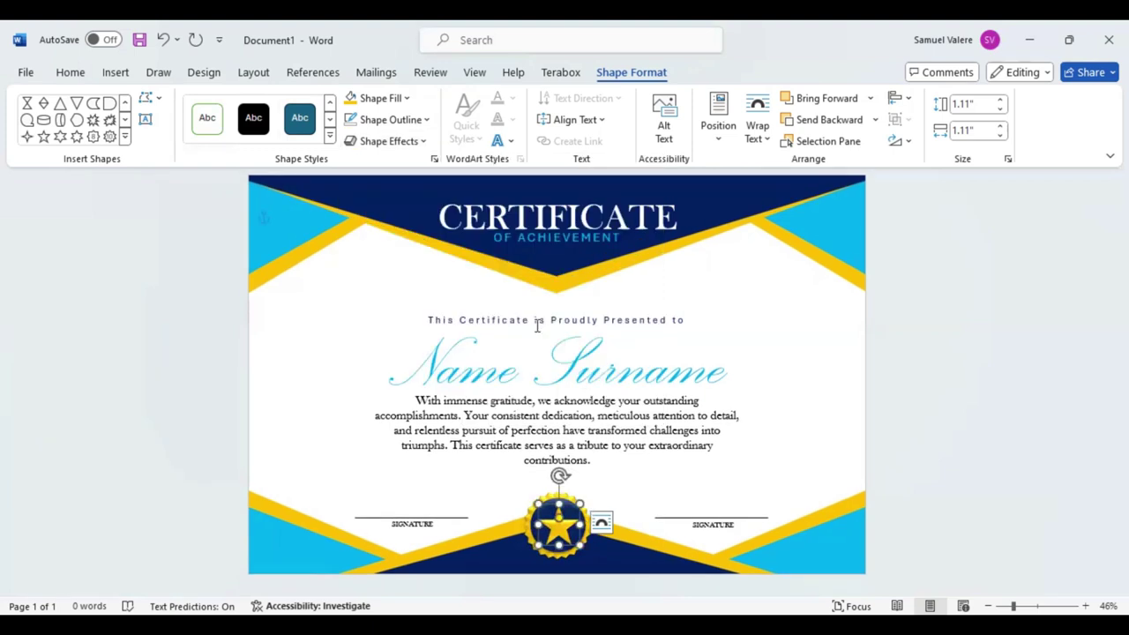